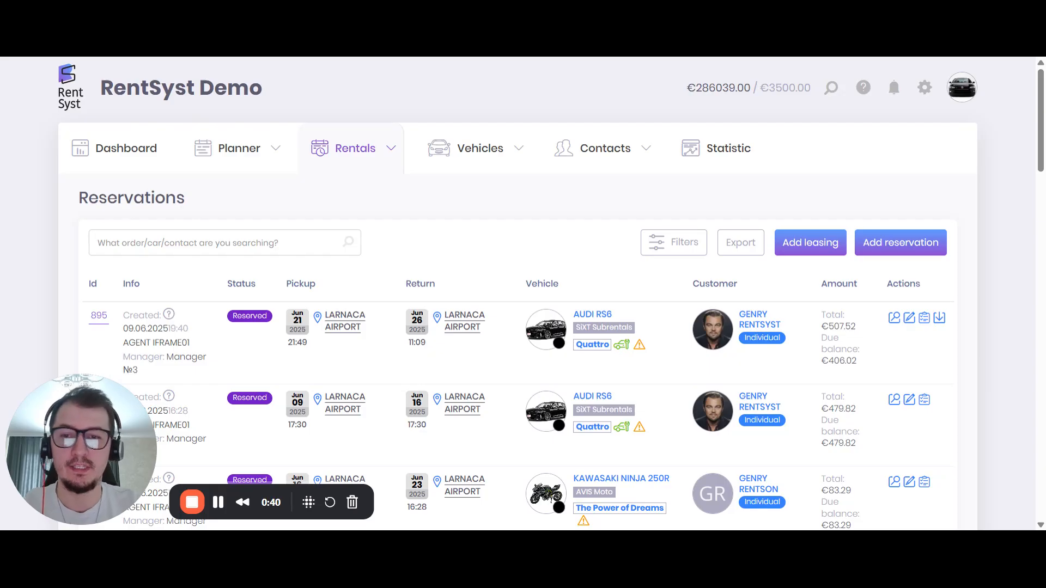
Open the reservation filters and list the options in the Status dropdown
{"action": "double_click", "coordinate": [80, 199]}
{"action": "left_click", "coordinate": [684, 253]}
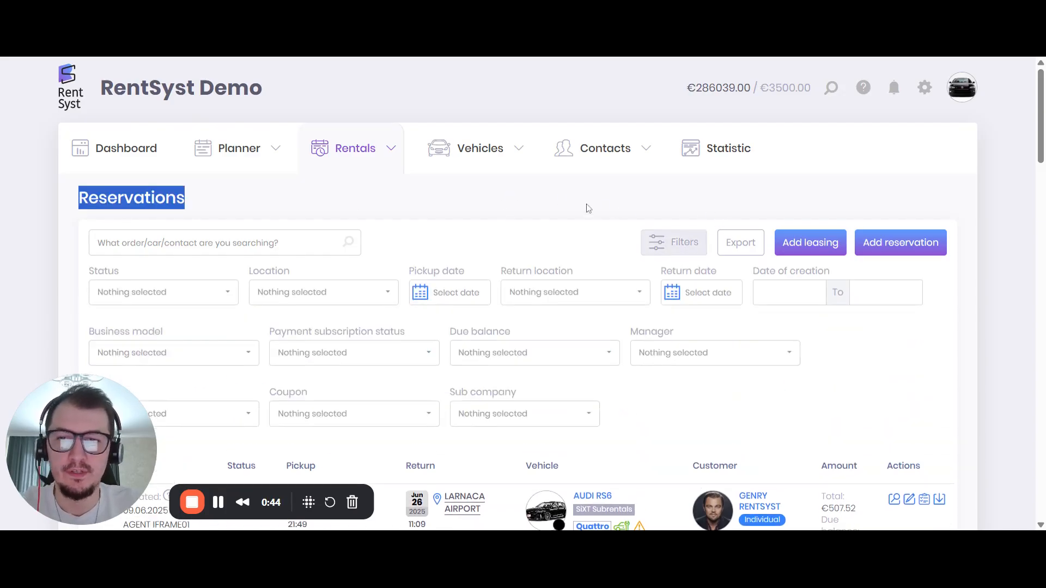
{"action": "scroll", "coordinate": [586, 205], "scroll_direction": "down", "scroll_amount": 1}
{"action": "left_click_drag", "start_coordinate": [87, 213], "coordinate": [231, 240]}
{"action": "left_click", "coordinate": [231, 239]}
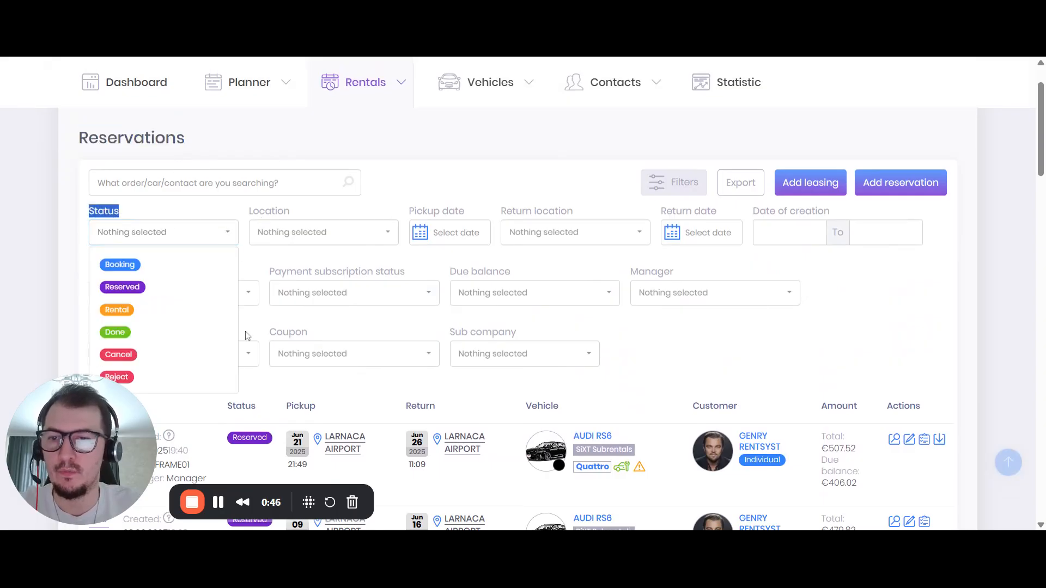
{"action": "scroll", "coordinate": [215, 309], "scroll_direction": "down", "scroll_amount": 1}
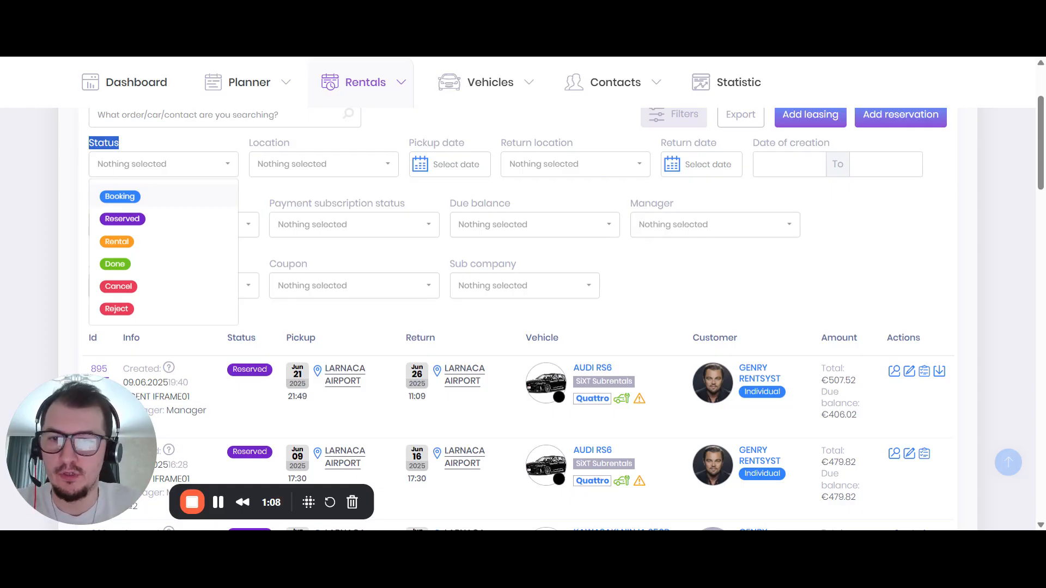
Close the status list and start a new, empty reservation form
{"action": "left_click", "coordinate": [896, 261]}
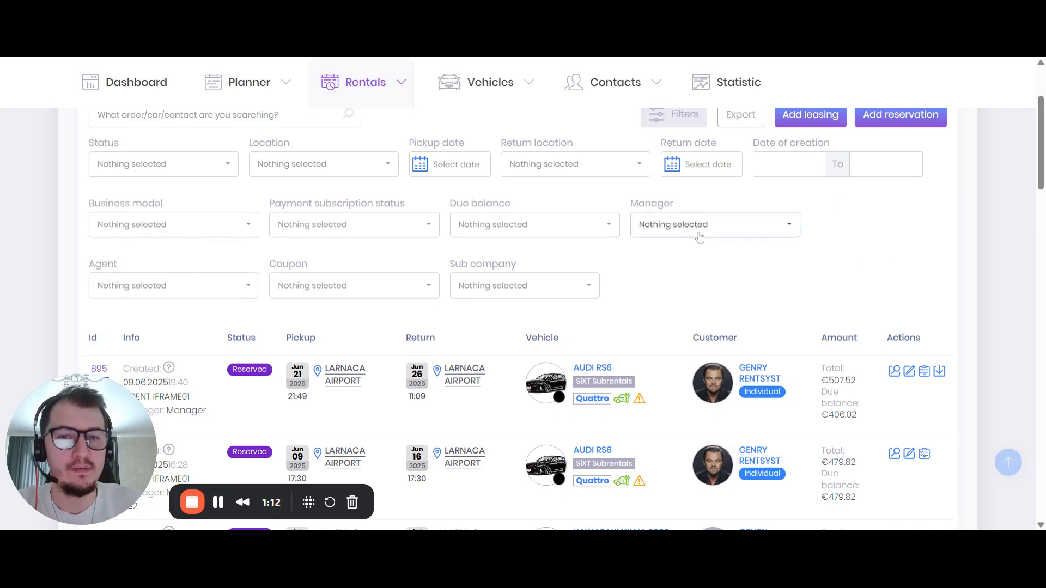
{"action": "scroll", "coordinate": [696, 236], "scroll_direction": "up", "scroll_amount": 3}
{"action": "left_click", "coordinate": [894, 249]}
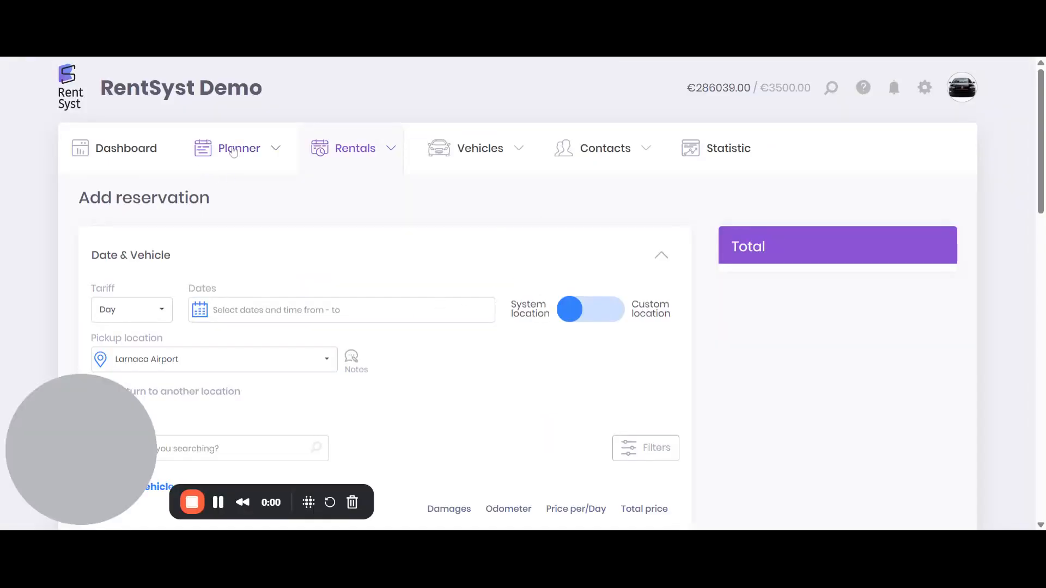
Browse the Planner, Vehicles and Rentals menus, then return to Rentals > Reservations
{"action": "left_click", "coordinate": [215, 151]}
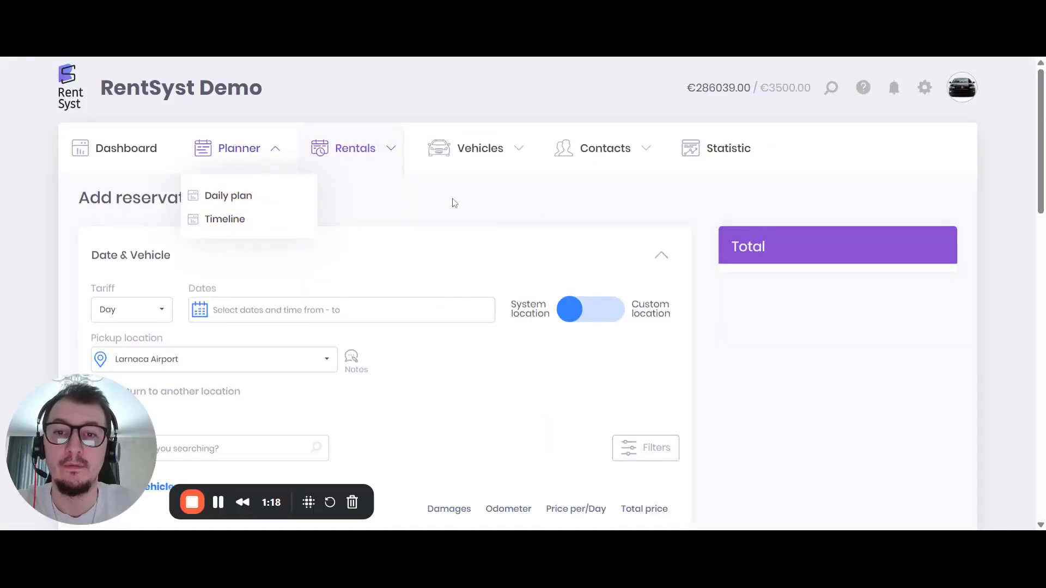
{"action": "left_click", "coordinate": [491, 157]}
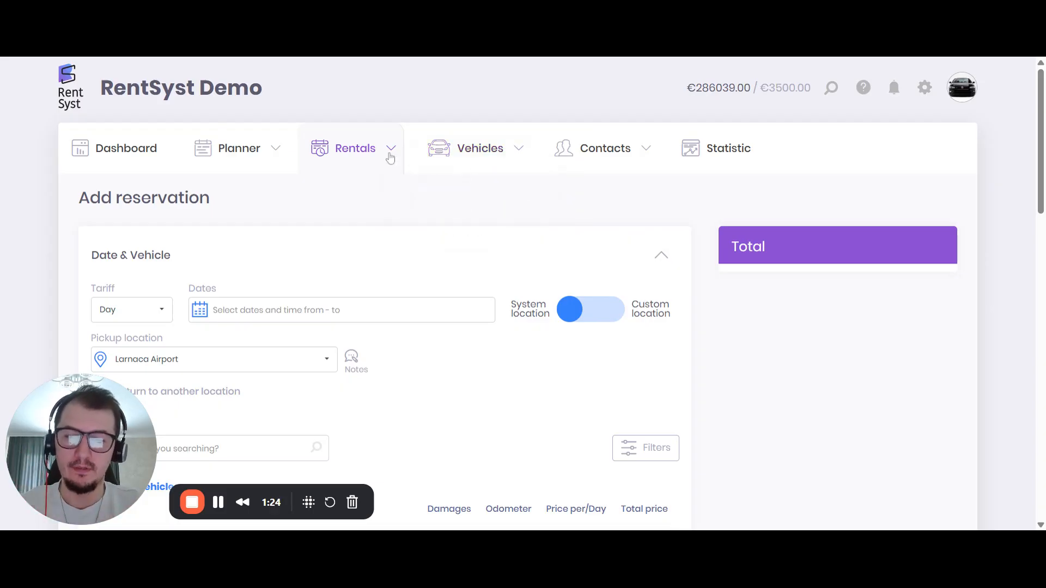
{"action": "left_click", "coordinate": [358, 149]}
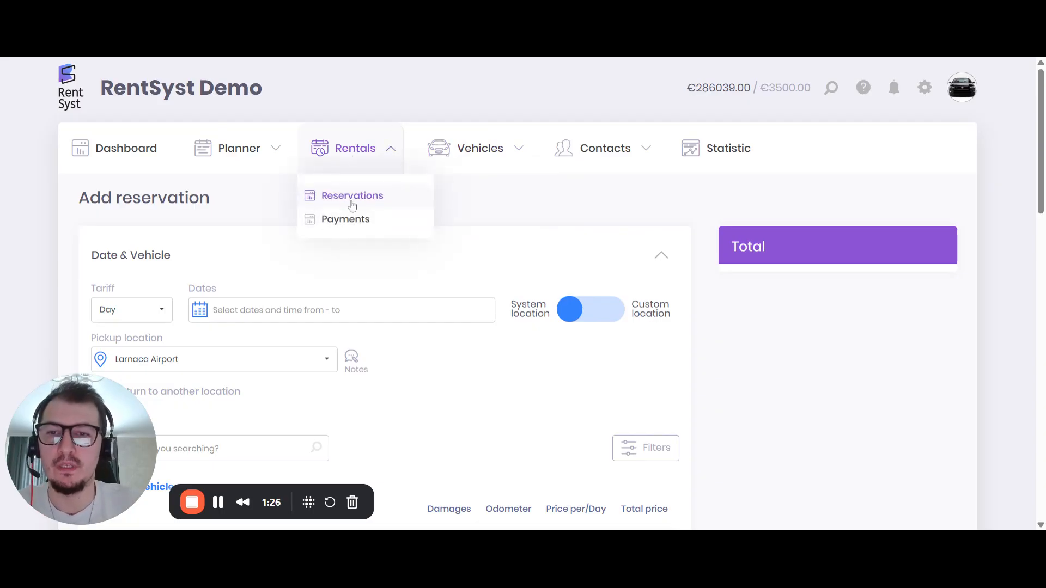
{"action": "left_click", "coordinate": [349, 207]}
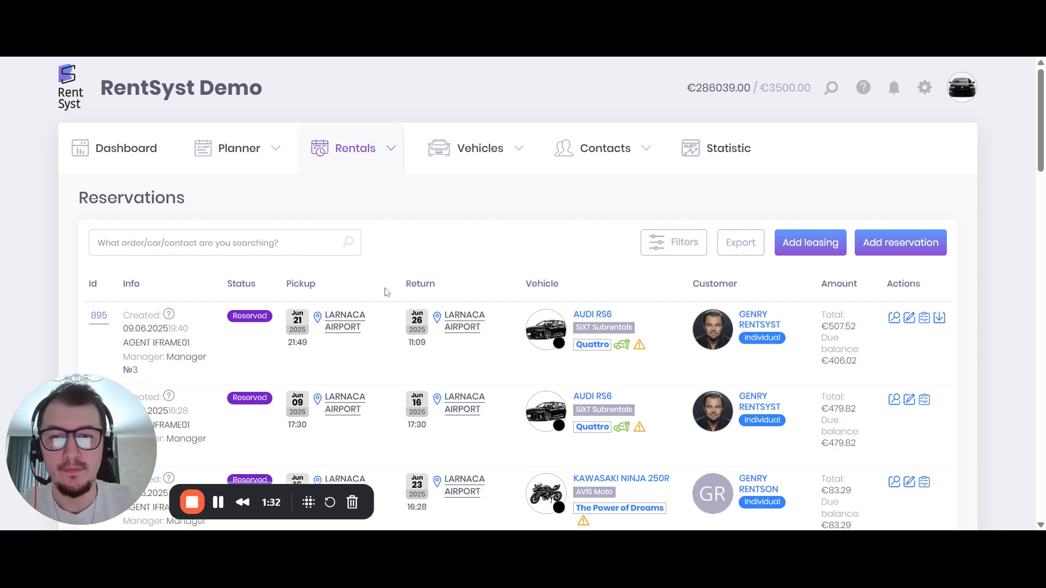
In System & modules Advanced settings, change Order confirmation to Manual confirmation
{"action": "left_click", "coordinate": [924, 90]}
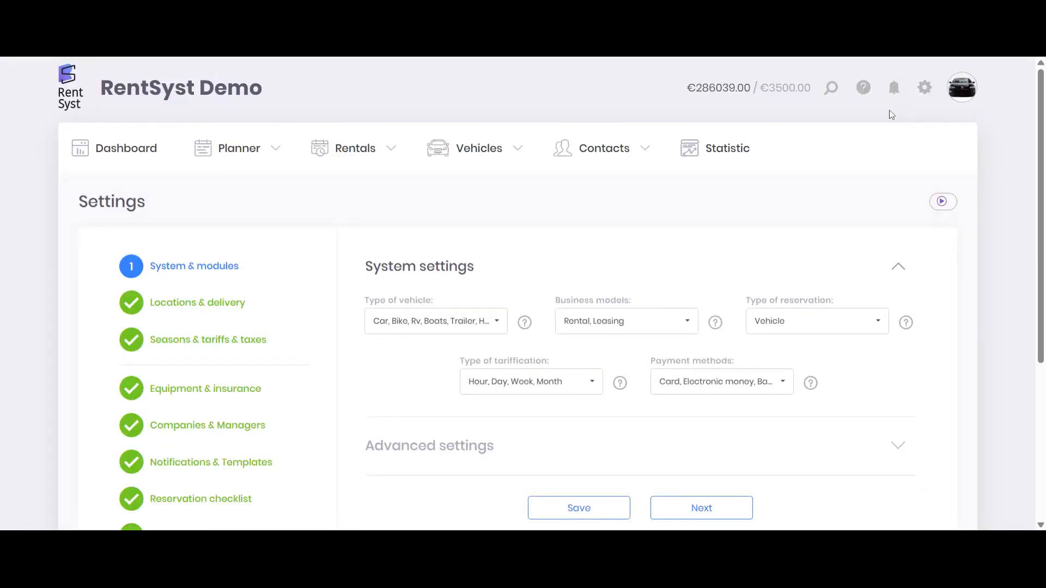
{"action": "left_click", "coordinate": [397, 439]}
{"action": "scroll", "coordinate": [563, 239], "scroll_direction": "down", "scroll_amount": 3}
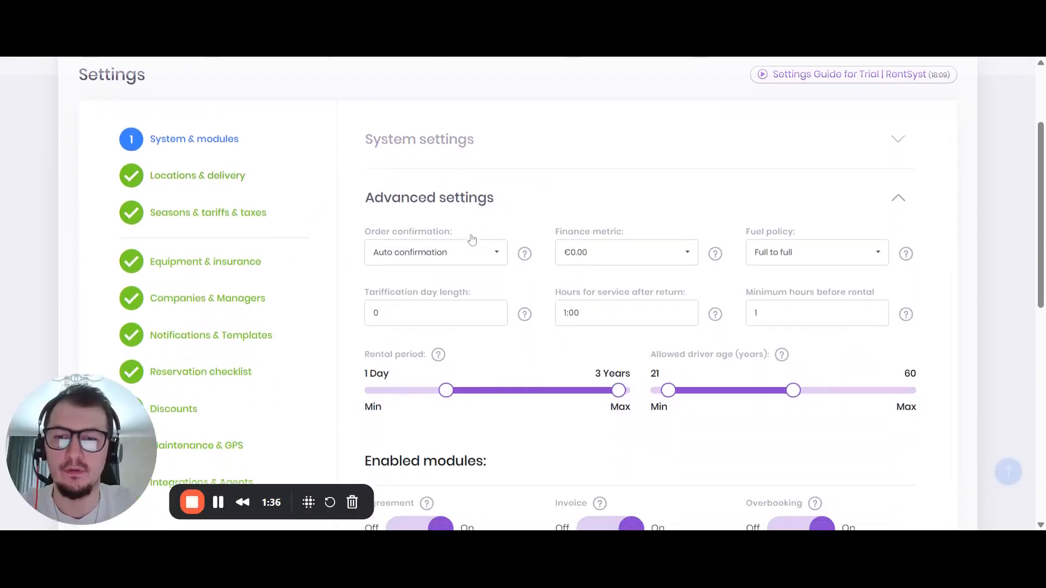
{"action": "left_click_drag", "start_coordinate": [363, 230], "coordinate": [460, 237]}
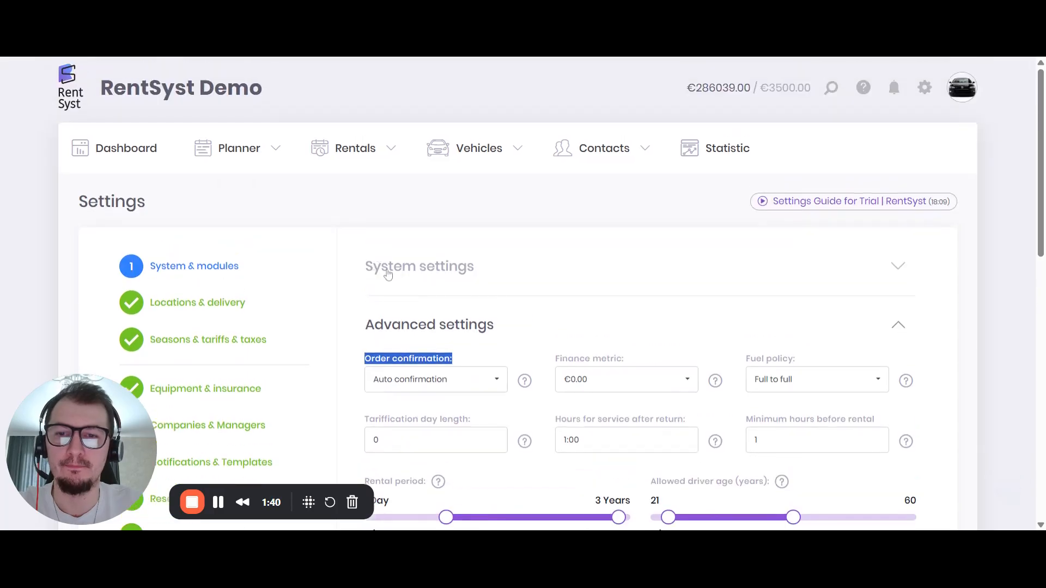
{"action": "left_click", "coordinate": [420, 250]}
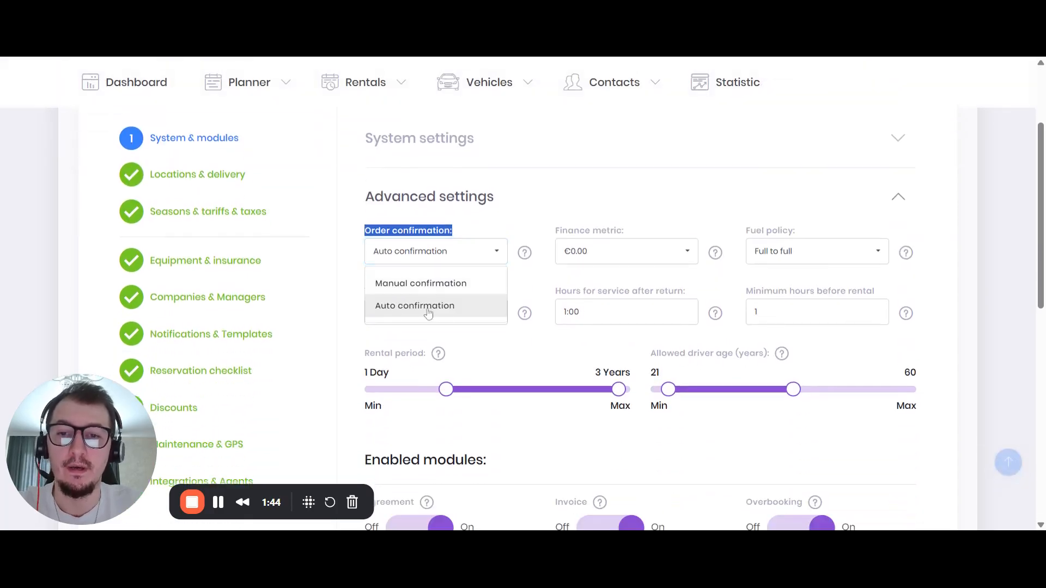
{"action": "left_click", "coordinate": [352, 245]}
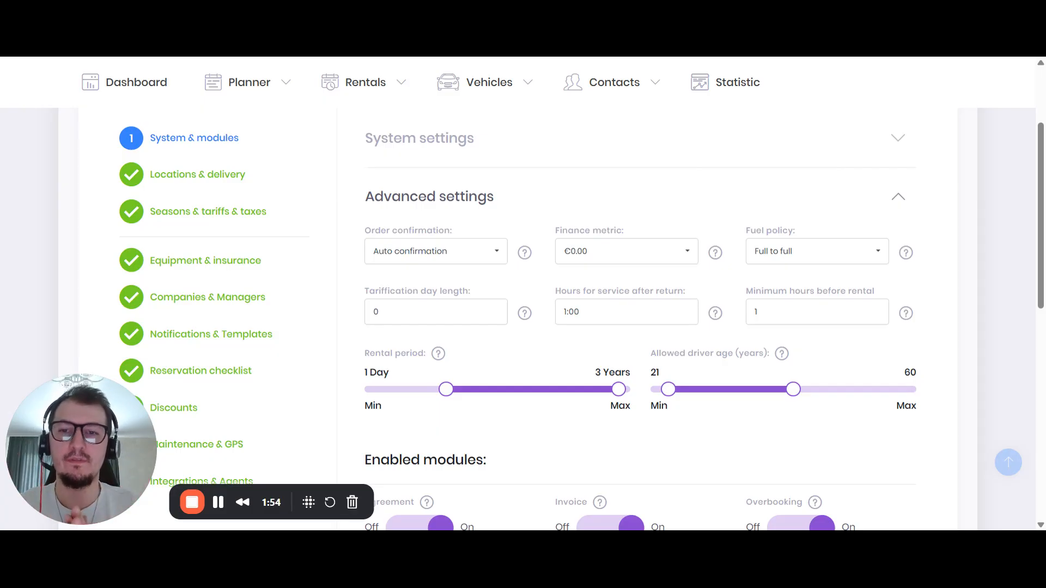
{"action": "left_click", "coordinate": [425, 256]}
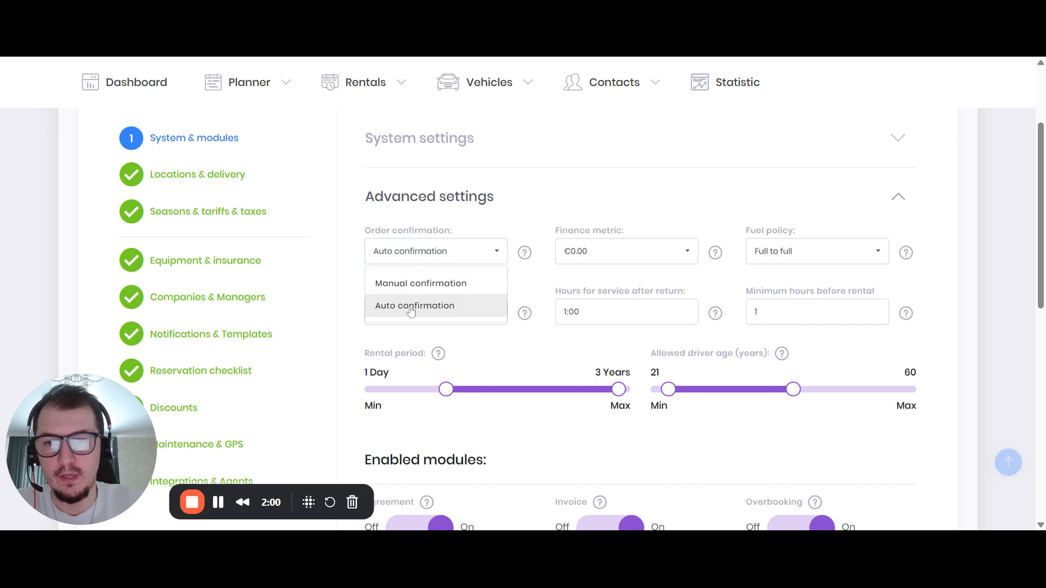
{"action": "left_click", "coordinate": [454, 288]}
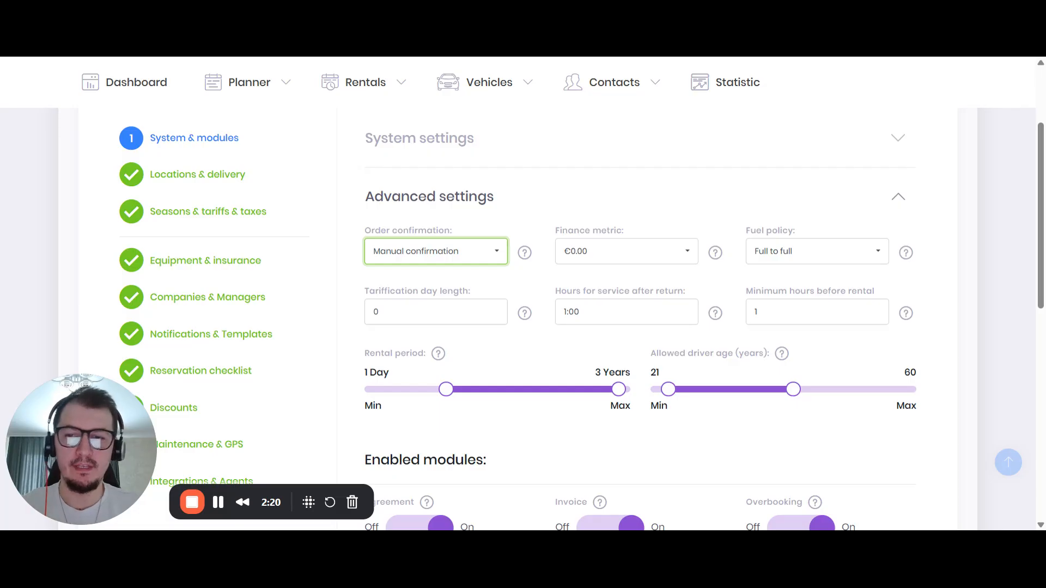
{"action": "scroll", "coordinate": [390, 267], "scroll_direction": "down", "scroll_amount": 1}
View the Notifications & Templates page, including the Order accepted template, then return to System & modules
{"action": "left_click", "coordinate": [220, 272]}
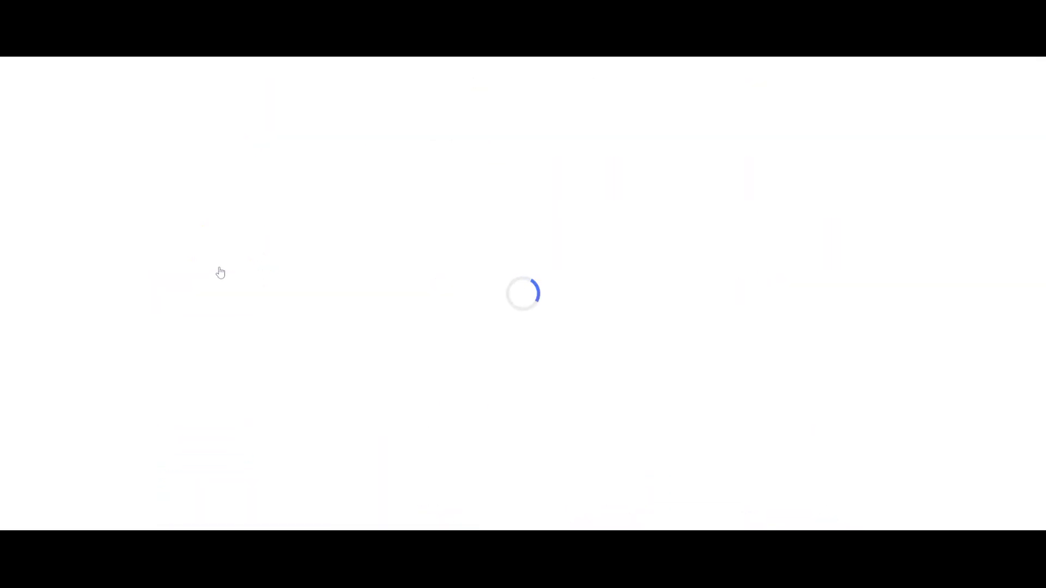
{"action": "scroll", "coordinate": [480, 257], "scroll_direction": "down", "scroll_amount": 15}
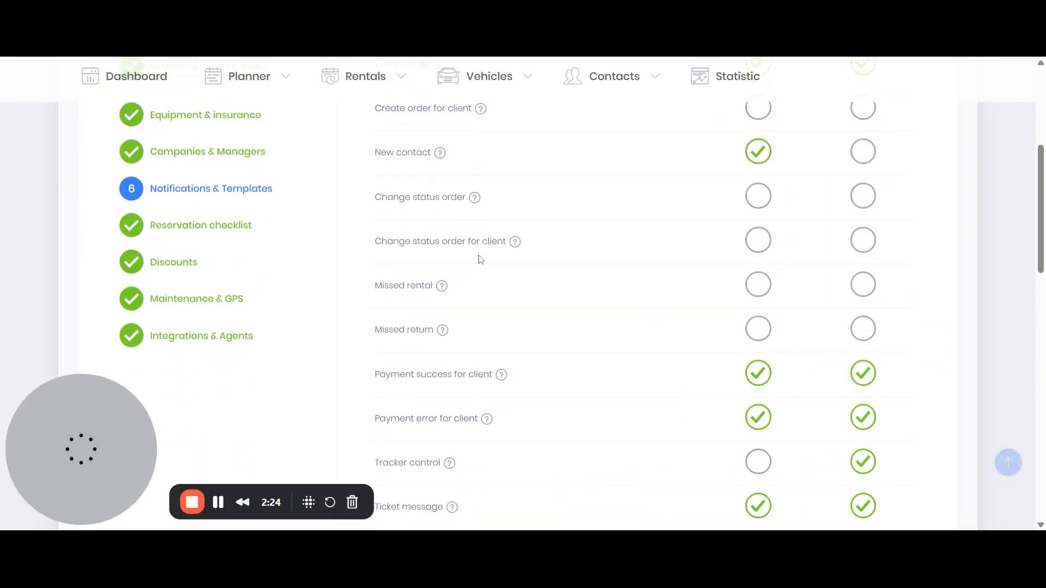
{"action": "left_click_drag", "start_coordinate": [374, 372], "coordinate": [447, 373]}
{"action": "left_click", "coordinate": [362, 370]}
{"action": "scroll", "coordinate": [349, 327], "scroll_direction": "up", "scroll_amount": 15}
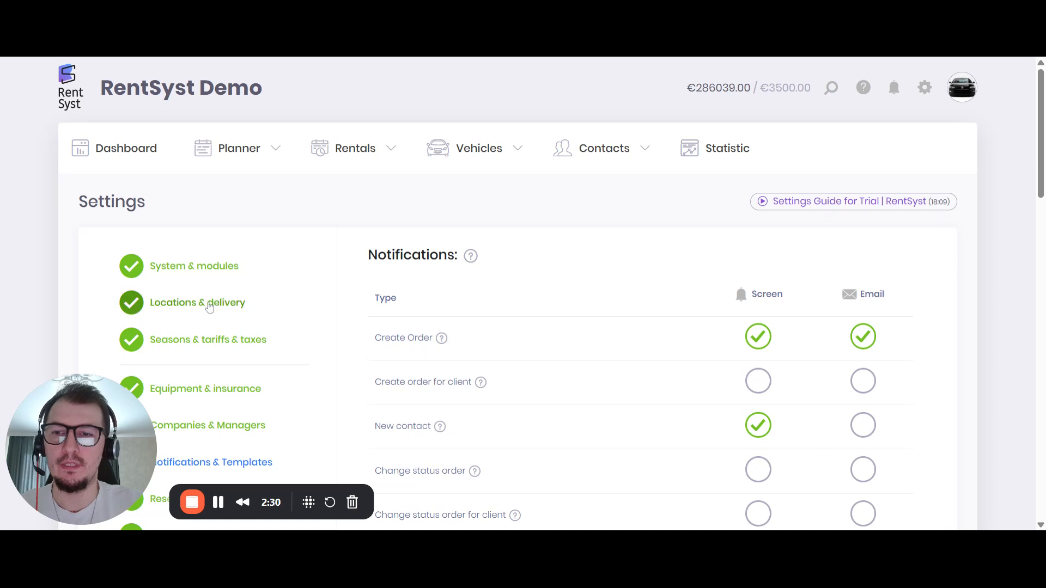
{"action": "left_click", "coordinate": [206, 267]}
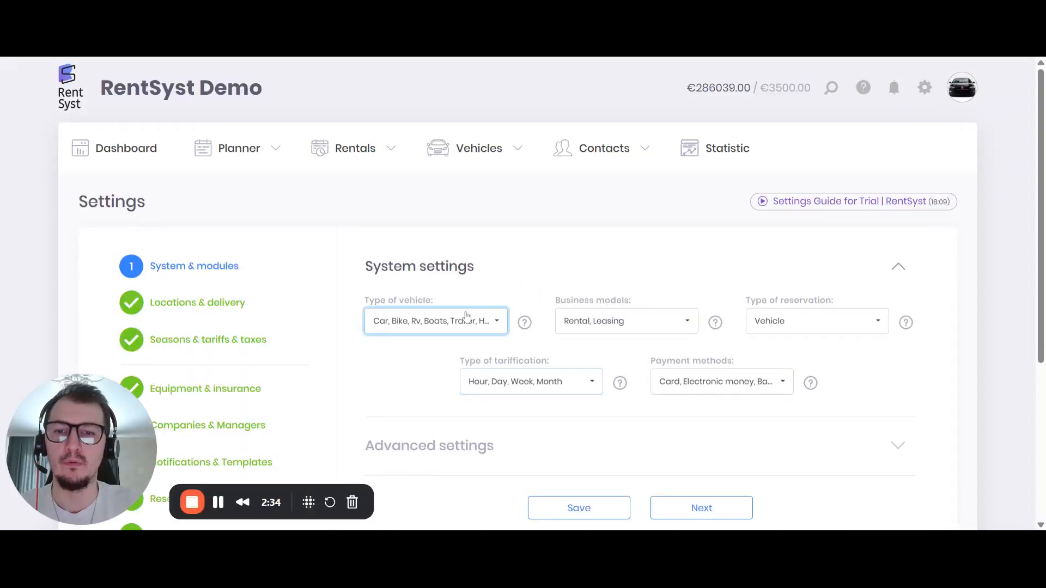
{"action": "scroll", "coordinate": [463, 337], "scroll_direction": "down", "scroll_amount": 2}
In Advanced settings, switch Order confirmation to Manual, then back to Auto confirmation
{"action": "left_click", "coordinate": [452, 385]}
{"action": "left_click", "coordinate": [385, 325]}
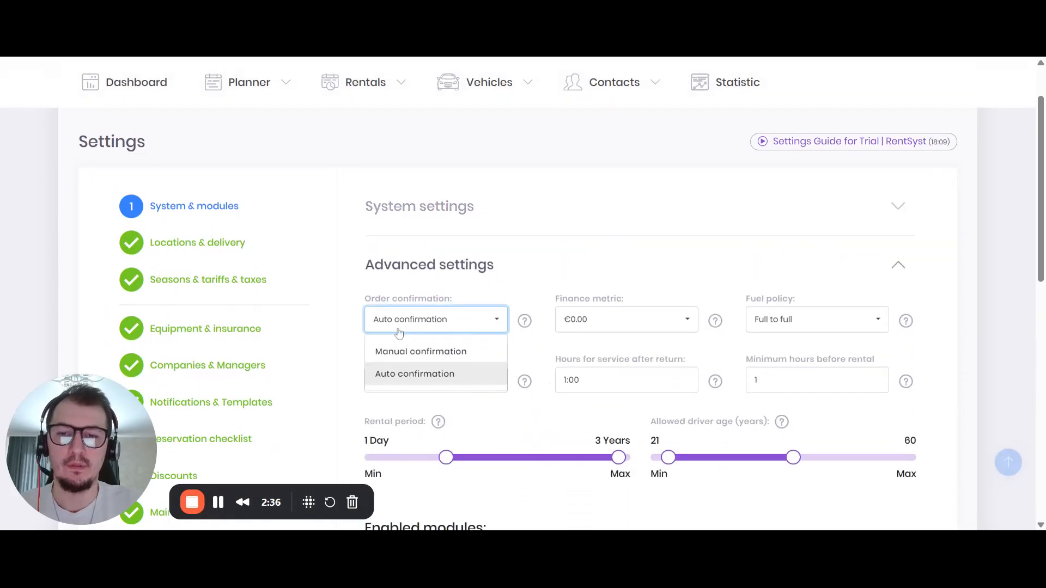
{"action": "left_click", "coordinate": [398, 351]}
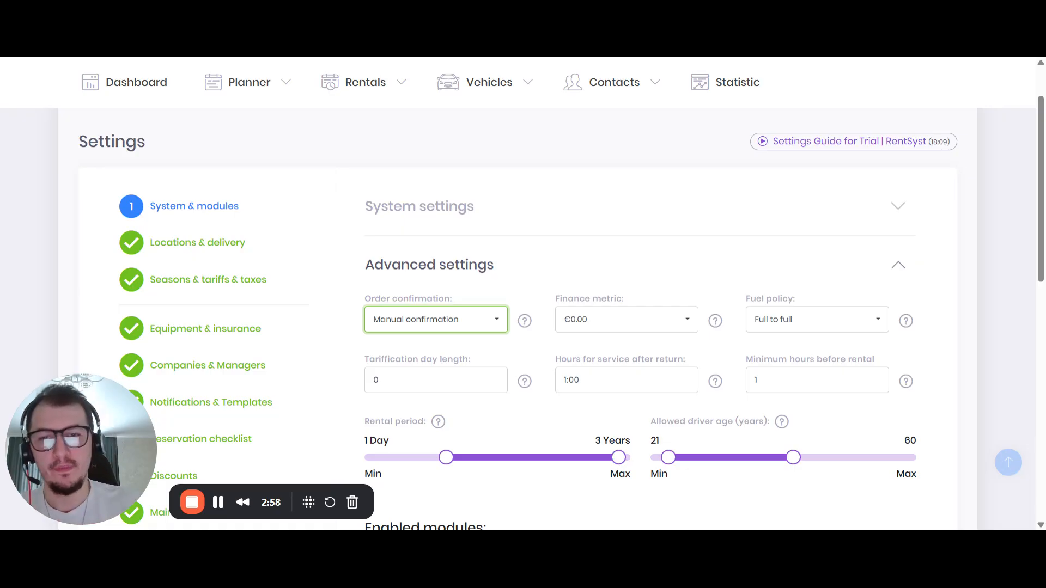
{"action": "left_click", "coordinate": [467, 319]}
{"action": "left_click", "coordinate": [414, 374]}
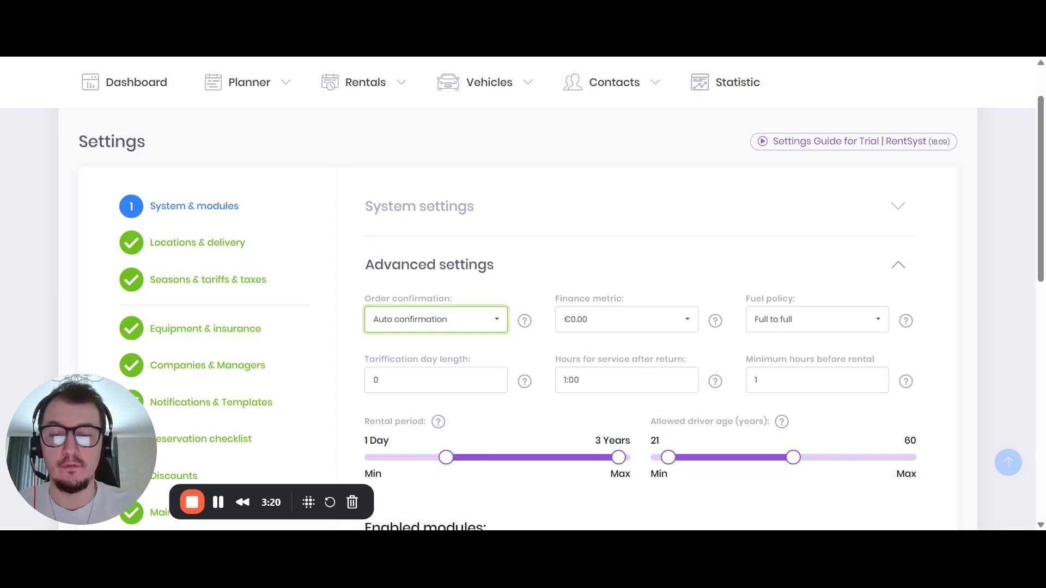
{"action": "scroll", "coordinate": [420, 323], "scroll_direction": "down", "scroll_amount": 3}
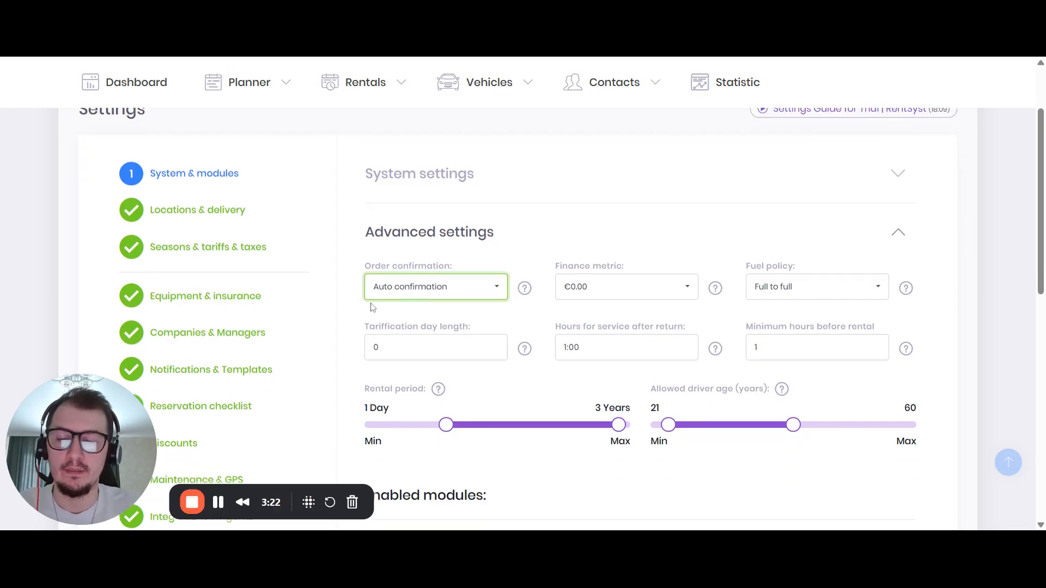
{"action": "scroll", "coordinate": [517, 260], "scroll_direction": "up", "scroll_amount": 1}
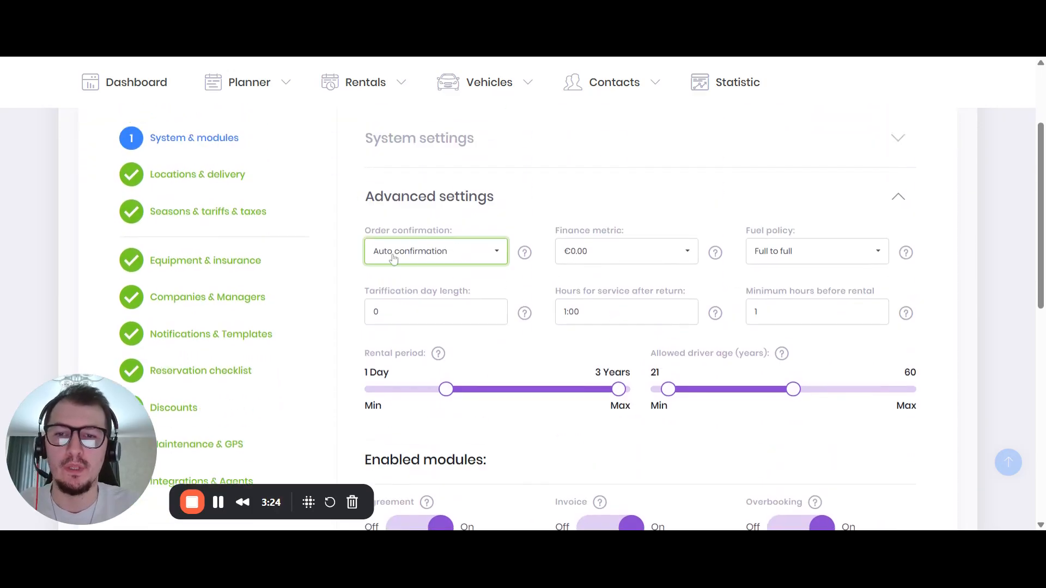
{"action": "left_click", "coordinate": [188, 340]}
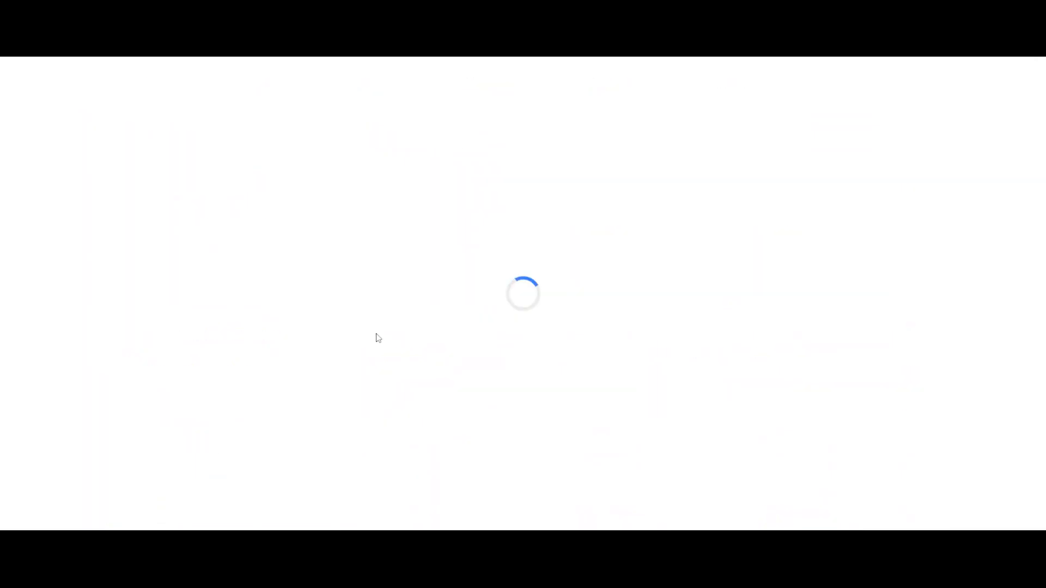
{"action": "scroll", "coordinate": [569, 284], "scroll_direction": "down", "scroll_amount": 7}
{"action": "scroll", "coordinate": [569, 280], "scroll_direction": "down", "scroll_amount": 10}
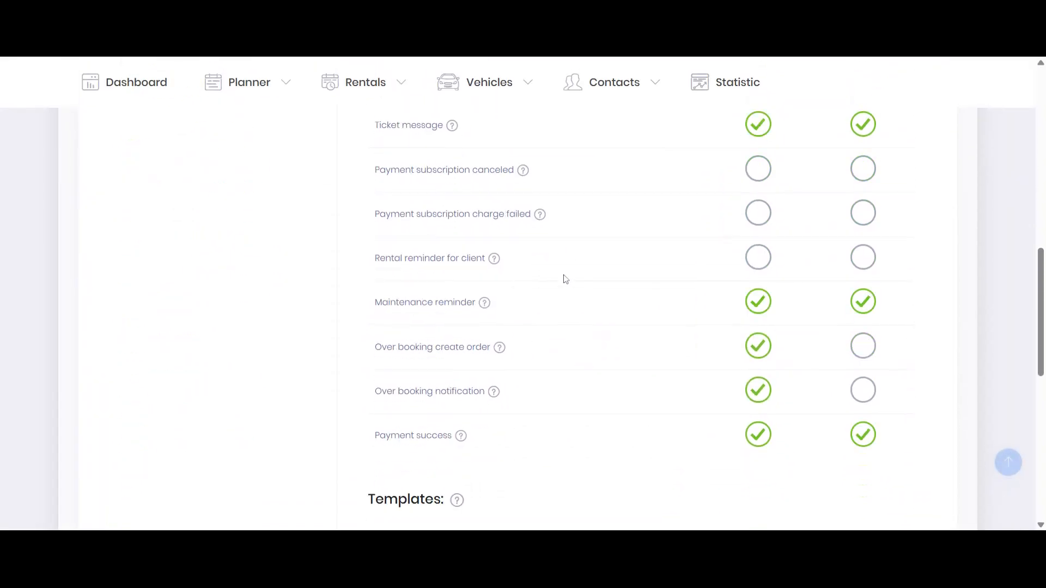
{"action": "left_click_drag", "start_coordinate": [463, 218], "coordinate": [458, 216]}
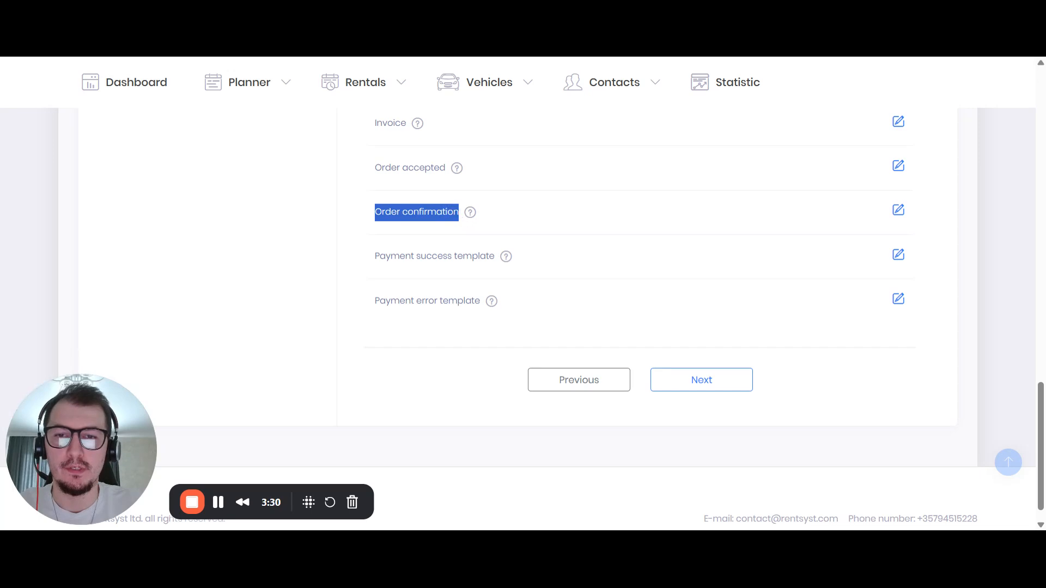
{"action": "left_click_drag", "start_coordinate": [381, 168], "coordinate": [439, 168]}
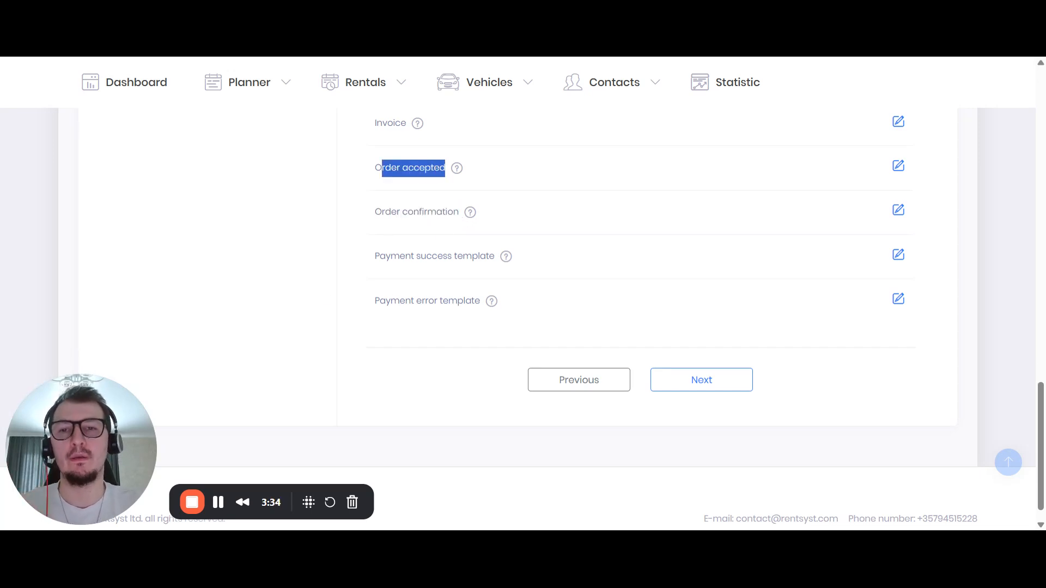
{"action": "left_click_drag", "start_coordinate": [375, 168], "coordinate": [448, 168]}
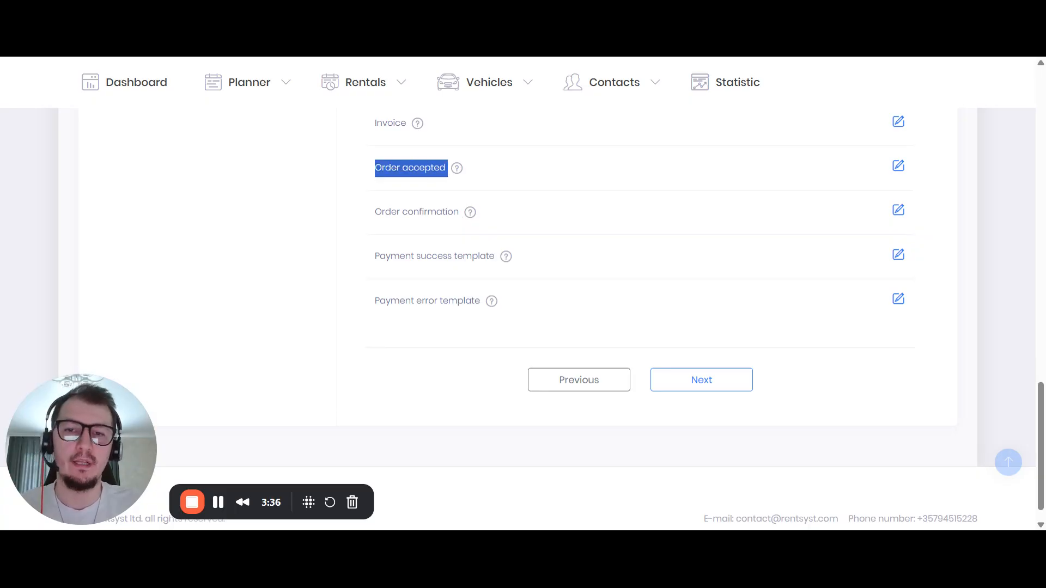
{"action": "left_click_drag", "start_coordinate": [375, 212], "coordinate": [469, 215]}
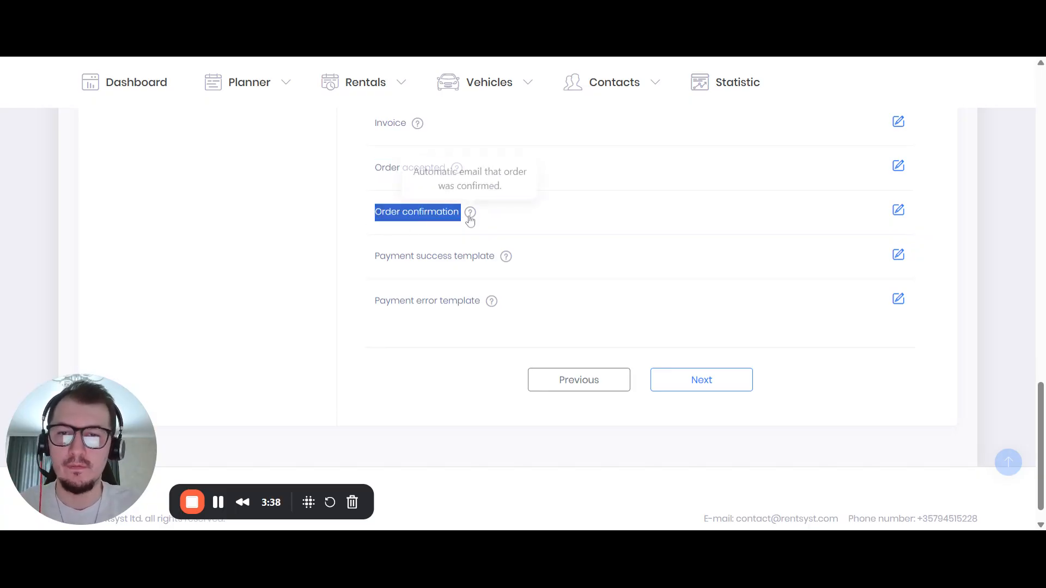
{"action": "left_click", "coordinate": [436, 212]}
{"action": "left_click", "coordinate": [895, 170]}
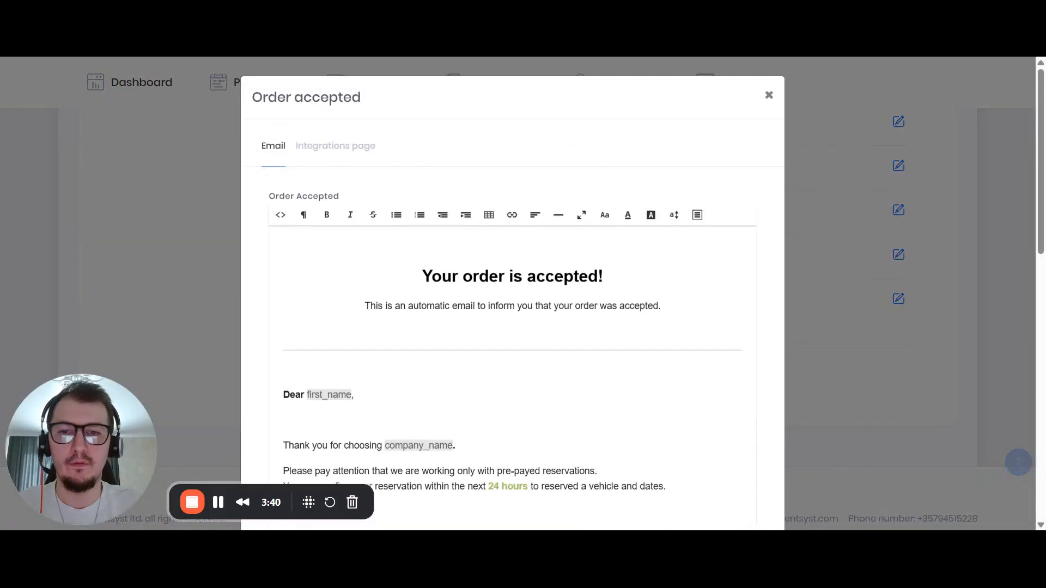
{"action": "left_click_drag", "start_coordinate": [422, 277], "coordinate": [609, 275]}
{"action": "left_click", "coordinate": [768, 95]}
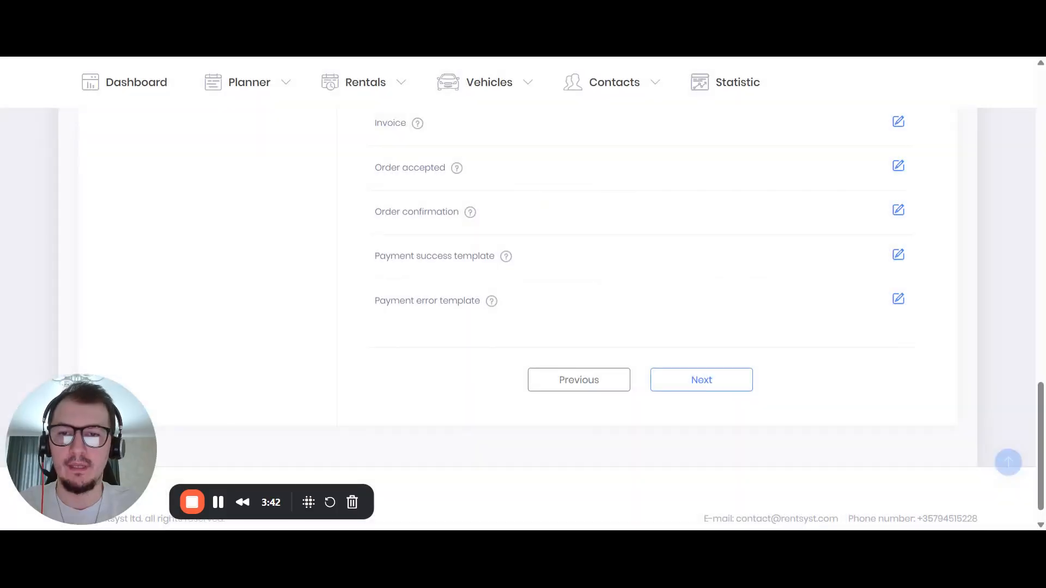
{"action": "left_click", "coordinate": [898, 210]}
{"action": "left_click_drag", "start_coordinate": [419, 250], "coordinate": [524, 250]}
{"action": "left_click", "coordinate": [607, 250]}
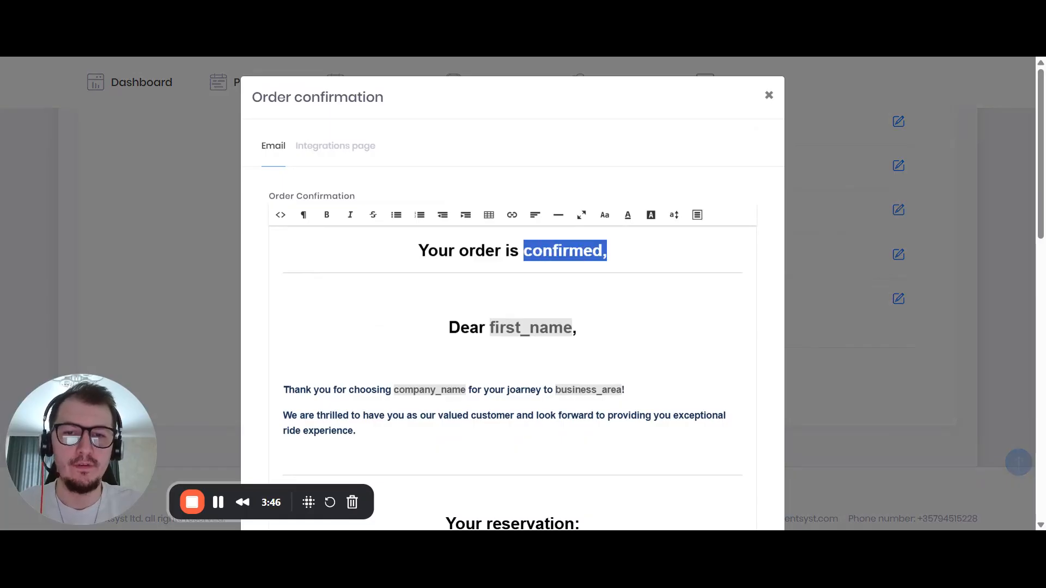
{"action": "left_click", "coordinate": [454, 250]}
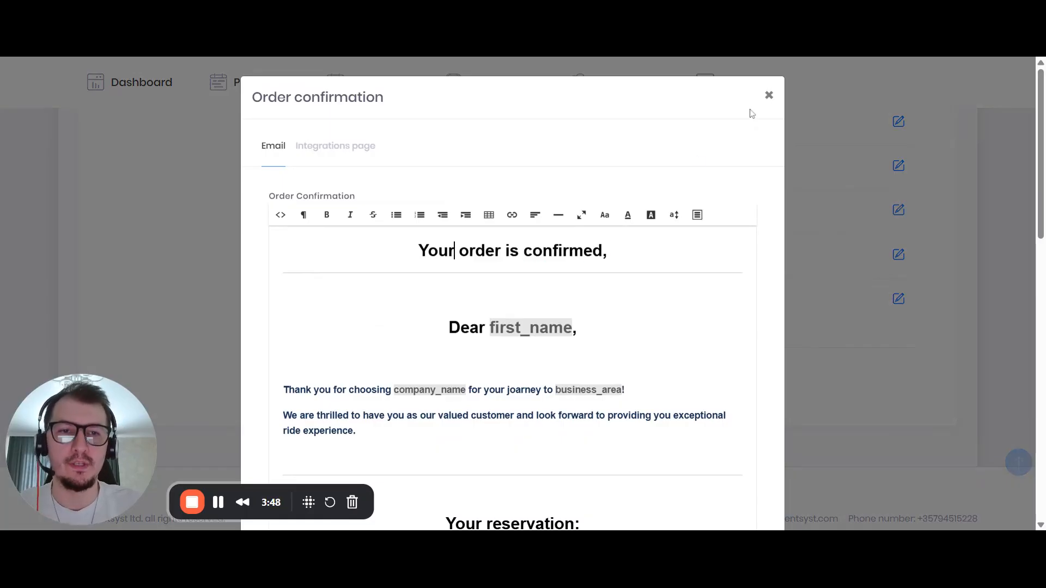
{"action": "left_click", "coordinate": [767, 97]}
{"action": "scroll", "coordinate": [362, 260], "scroll_direction": "up", "scroll_amount": 15}
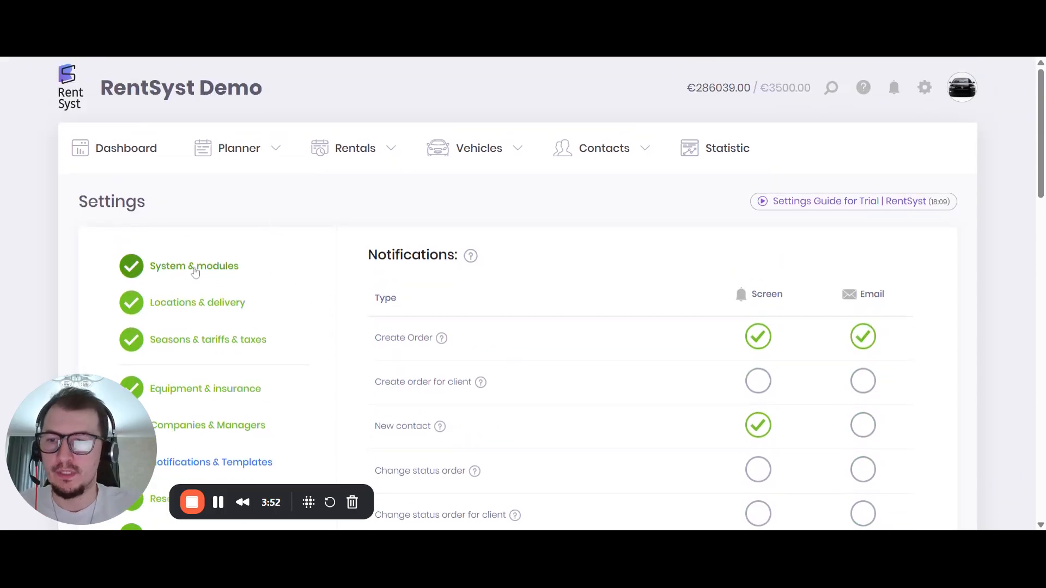
Set Order confirmation to Manual confirmation in System & modules Advanced settings
{"action": "left_click", "coordinate": [194, 266]}
{"action": "left_click", "coordinate": [432, 444]}
{"action": "scroll", "coordinate": [487, 296], "scroll_direction": "down", "scroll_amount": 2}
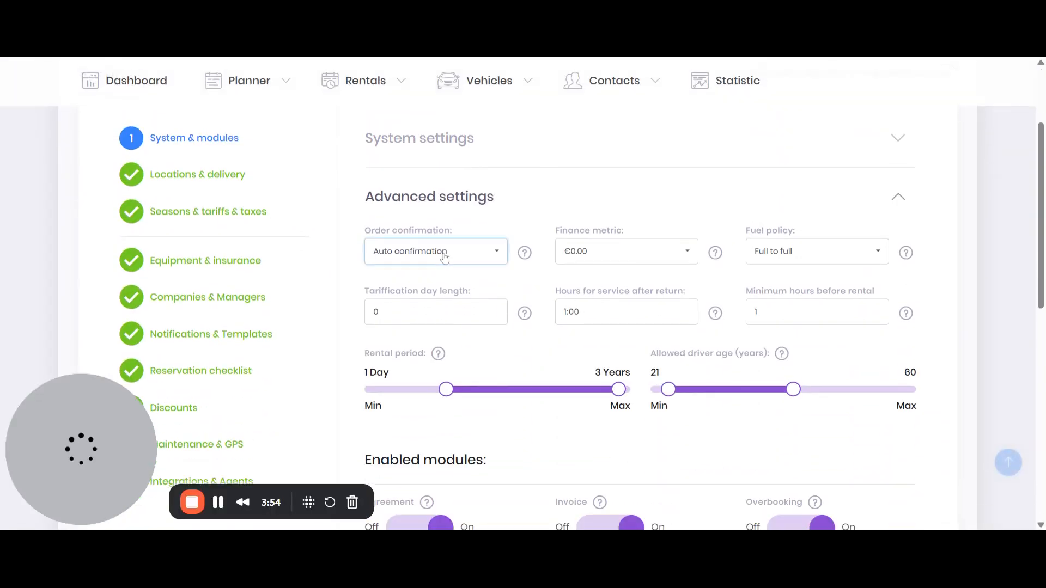
{"action": "left_click", "coordinate": [432, 248]}
{"action": "left_click", "coordinate": [443, 283]}
Save the system settings and go to Rentals > Reservations
{"action": "scroll", "coordinate": [544, 337], "scroll_direction": "down", "scroll_amount": 10}
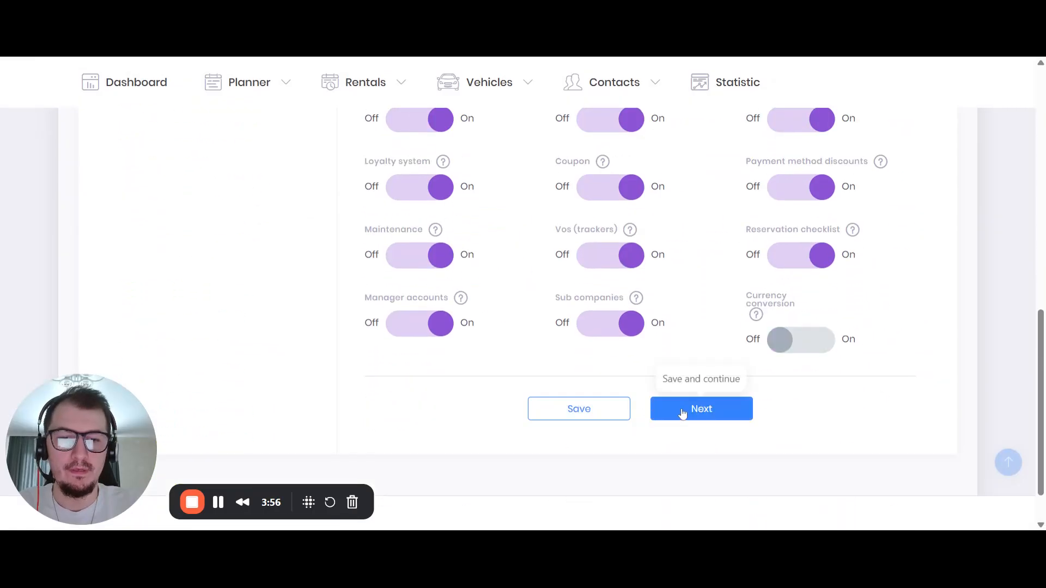
{"action": "left_click", "coordinate": [579, 406]}
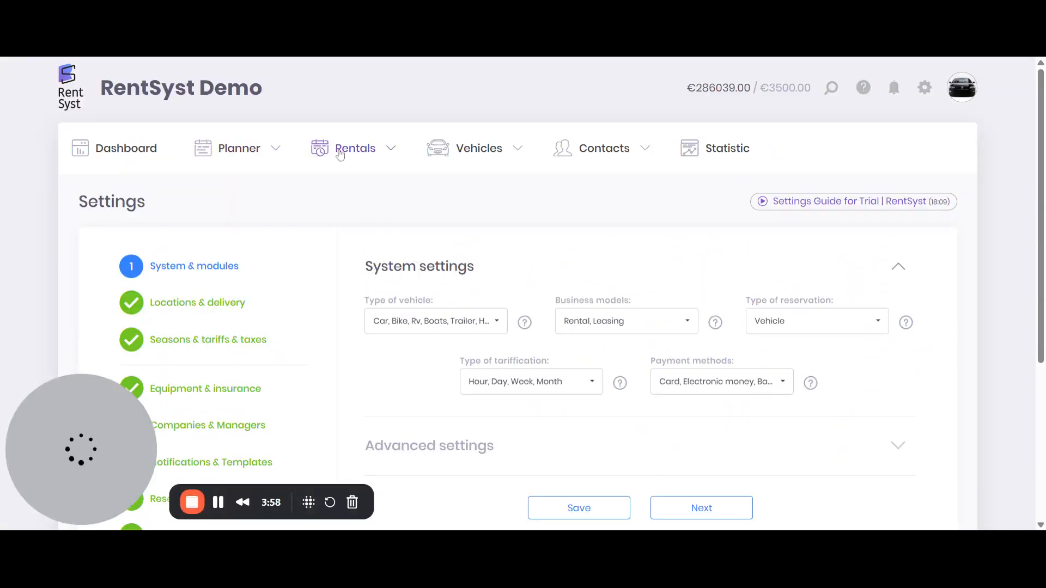
{"action": "left_click", "coordinate": [338, 149]}
{"action": "left_click", "coordinate": [350, 198]}
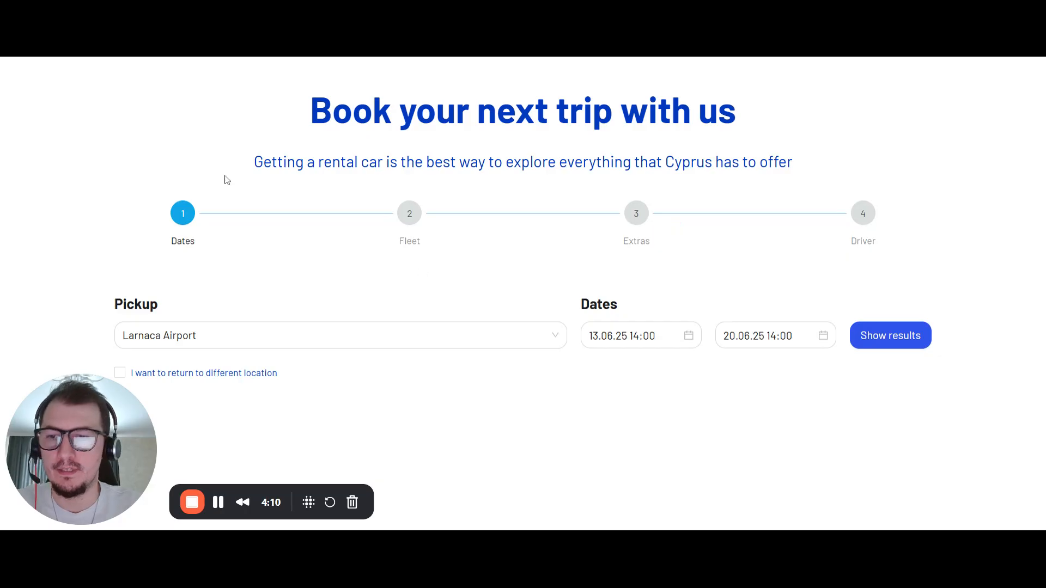
Search available cars for 13.06.25–20.06.25 and book the Alfa Romeo Stelvio
{"action": "left_click", "coordinate": [914, 348]}
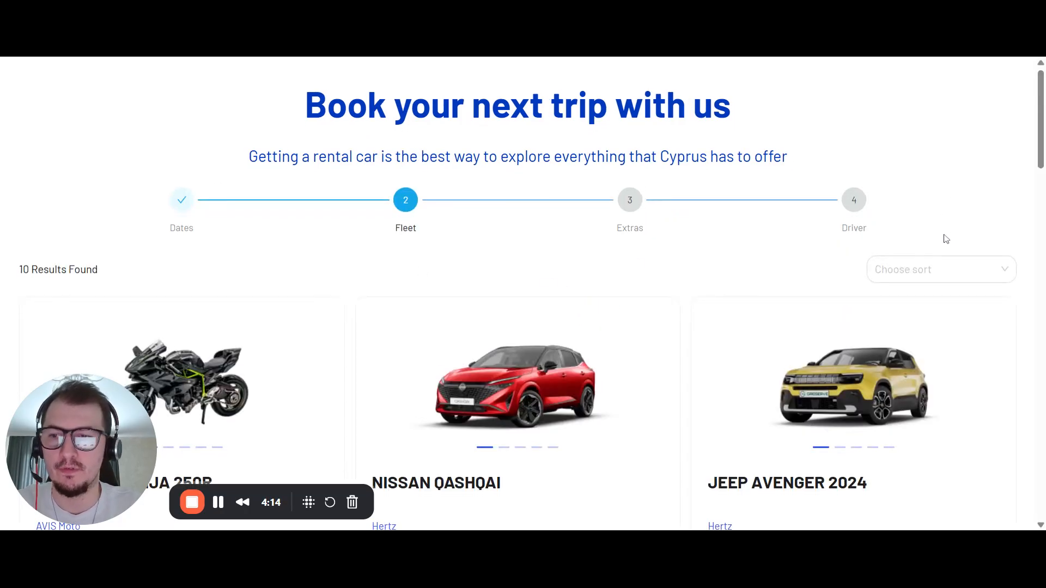
{"action": "scroll", "coordinate": [926, 218], "scroll_direction": "down", "scroll_amount": 5}
{"action": "scroll", "coordinate": [929, 193], "scroll_direction": "down", "scroll_amount": 10}
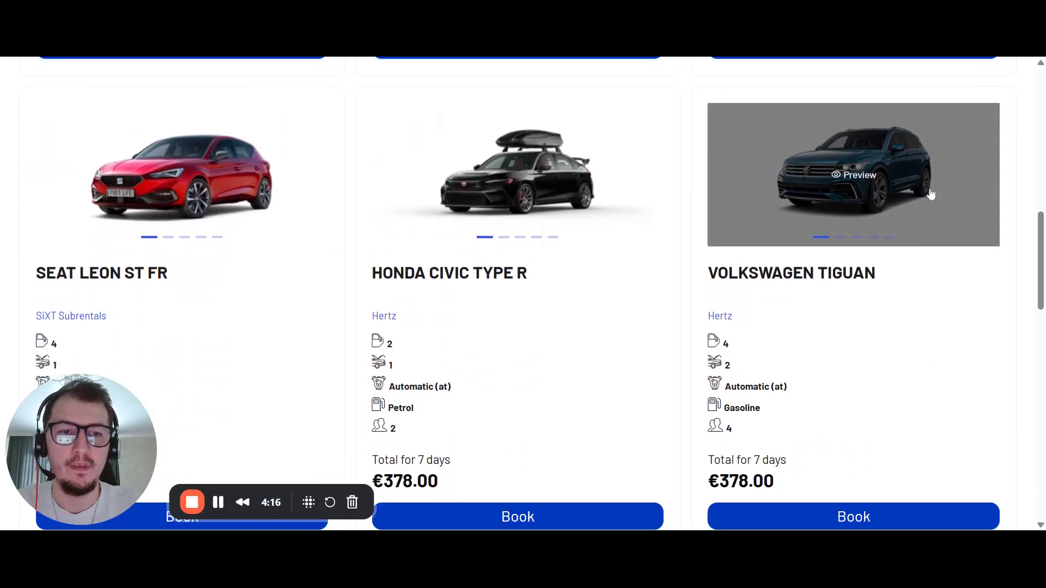
{"action": "scroll", "coordinate": [860, 218], "scroll_direction": "down", "scroll_amount": 7}
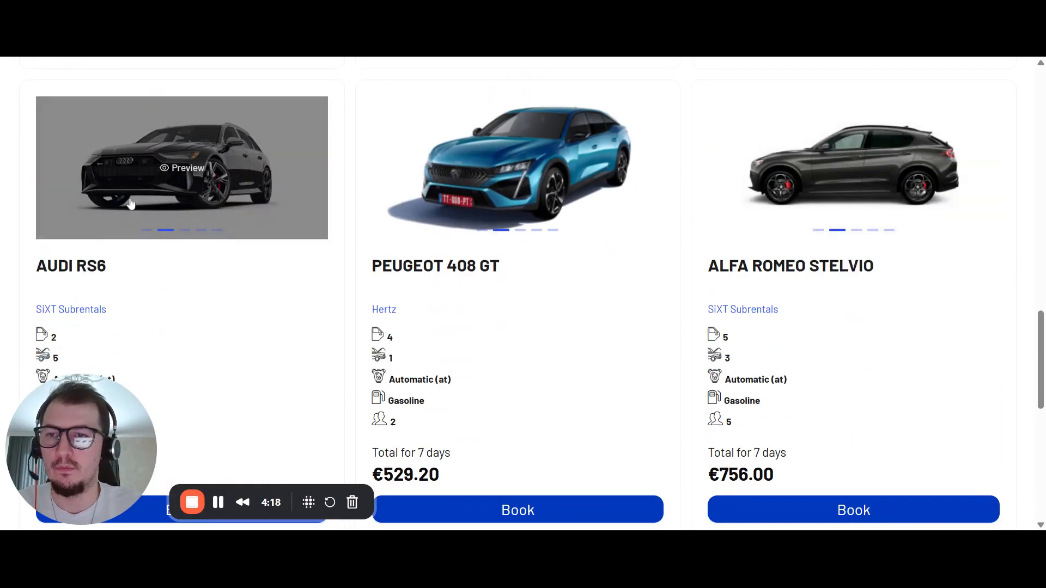
{"action": "scroll", "coordinate": [861, 300], "scroll_direction": "down", "scroll_amount": 3}
{"action": "left_click", "coordinate": [860, 375]}
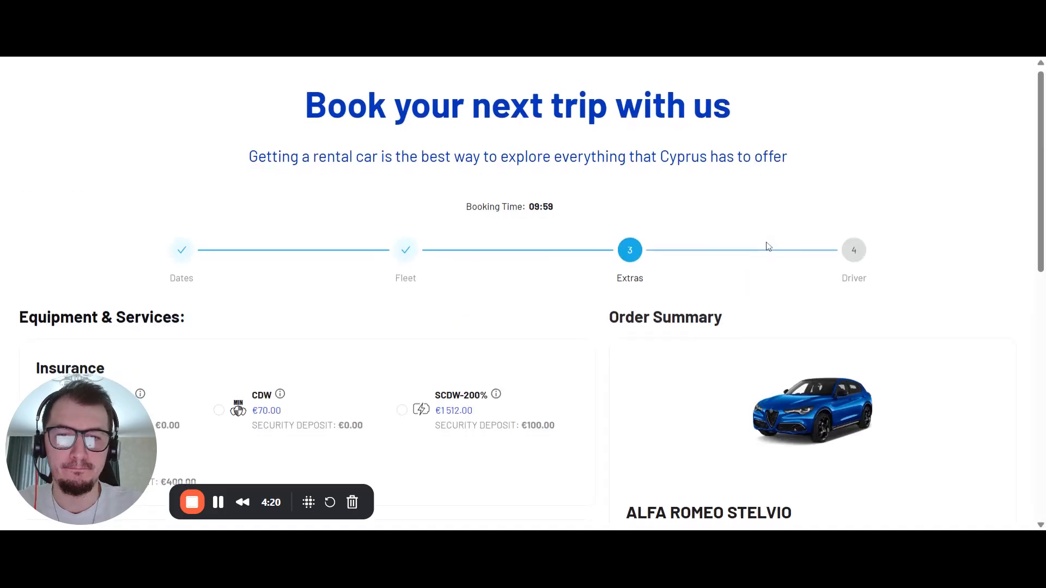
Keep the default extras and continue to the Driver step
{"action": "scroll", "coordinate": [752, 240], "scroll_direction": "down", "scroll_amount": 5}
{"action": "scroll", "coordinate": [552, 229], "scroll_direction": "down", "scroll_amount": 10}
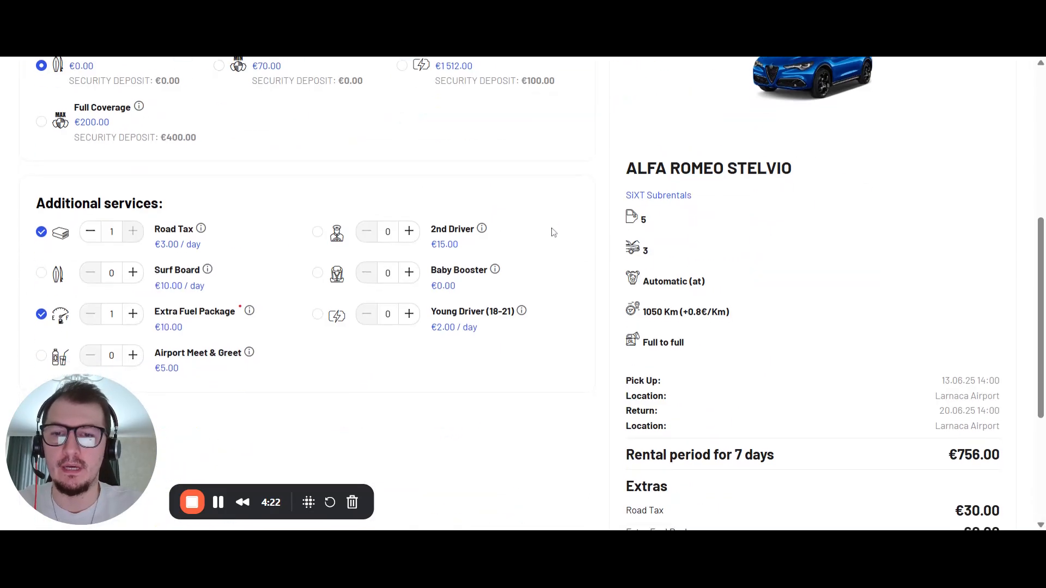
{"action": "left_click", "coordinate": [547, 480]}
Enter the driver's e-mail and verify it with the pasted verification code
{"action": "left_click", "coordinate": [218, 289]}
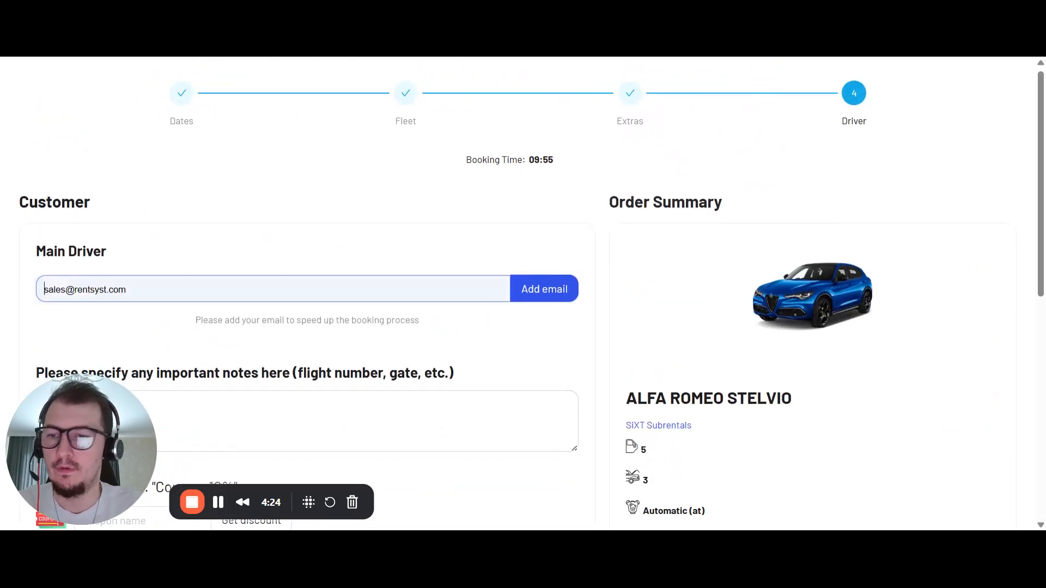
{"action": "left_click", "coordinate": [218, 360]}
{"action": "left_click", "coordinate": [555, 296]}
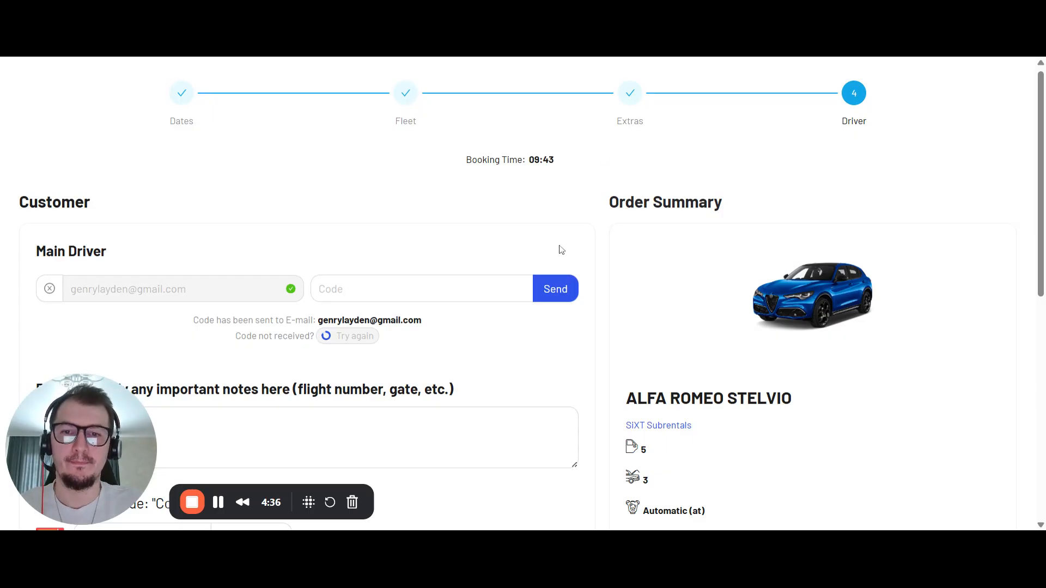
{"action": "left_click", "coordinate": [547, 284]}
Check the driver details and review the €929.64 grand total
{"action": "scroll", "coordinate": [542, 257], "scroll_direction": "down", "scroll_amount": 1}
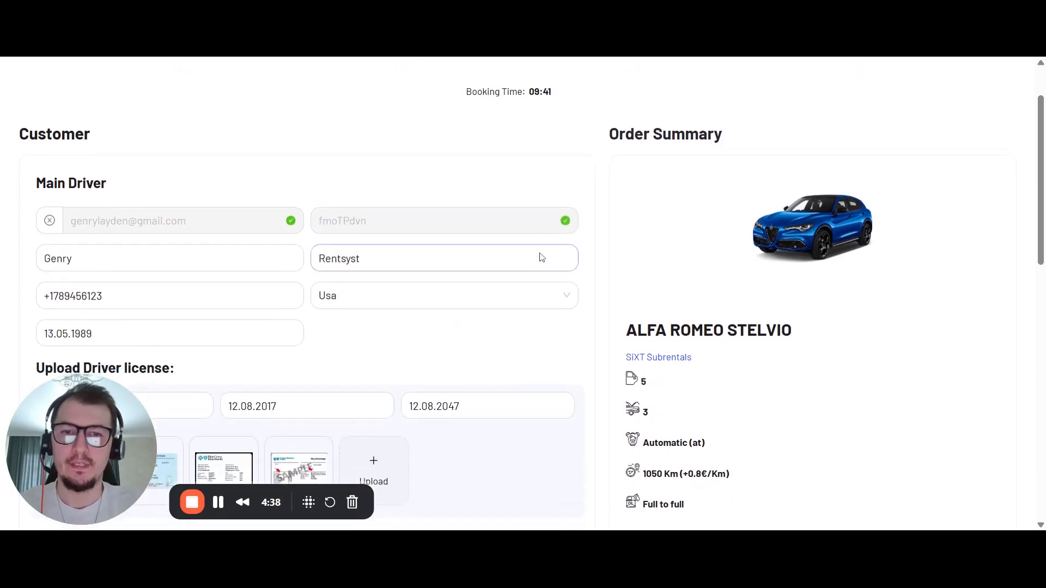
{"action": "left_click", "coordinate": [542, 257]}
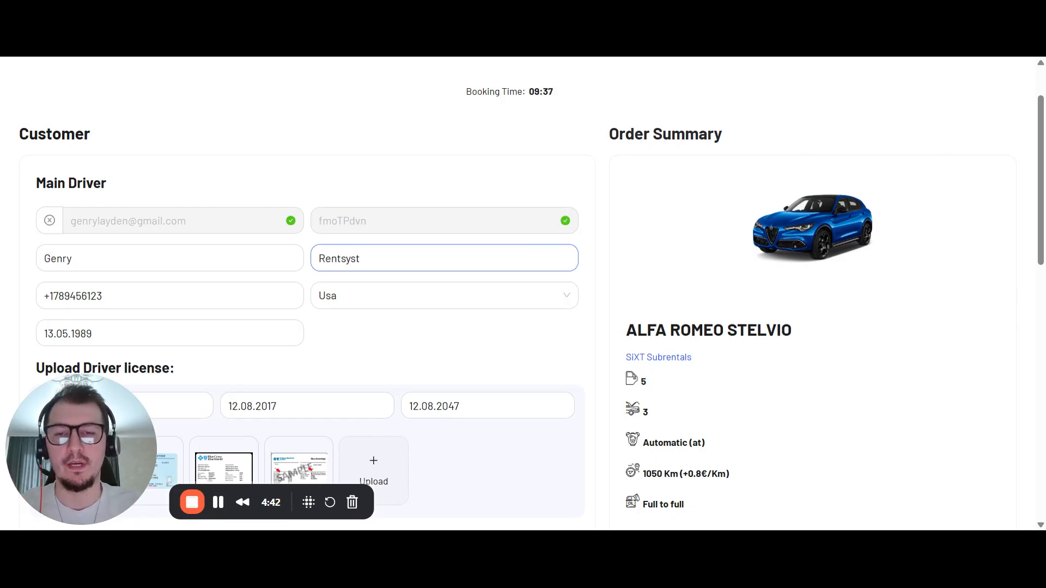
{"action": "scroll", "coordinate": [470, 267], "scroll_direction": "up", "scroll_amount": 1}
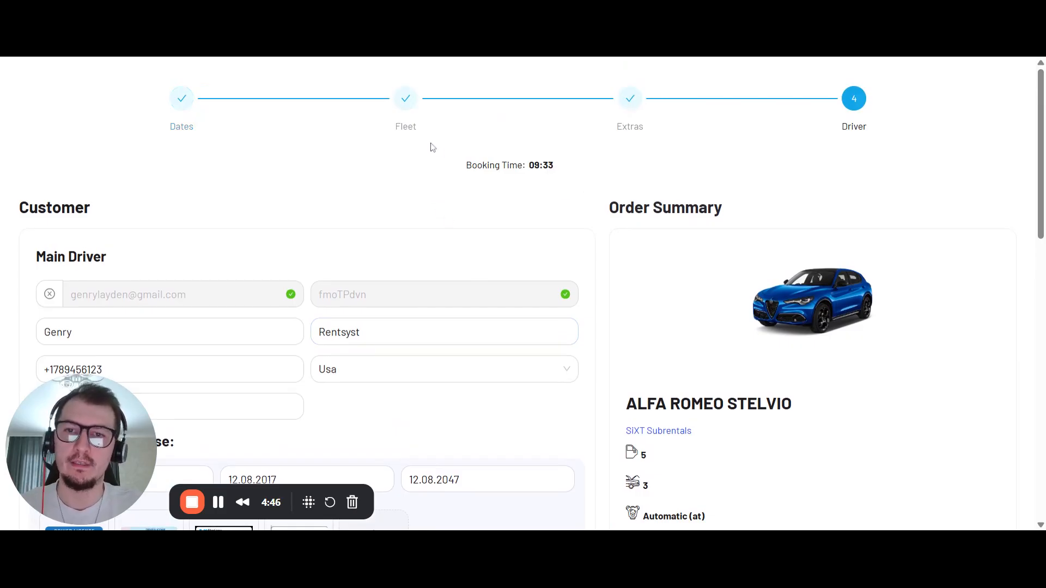
{"action": "scroll", "coordinate": [626, 125], "scroll_direction": "down", "scroll_amount": 7}
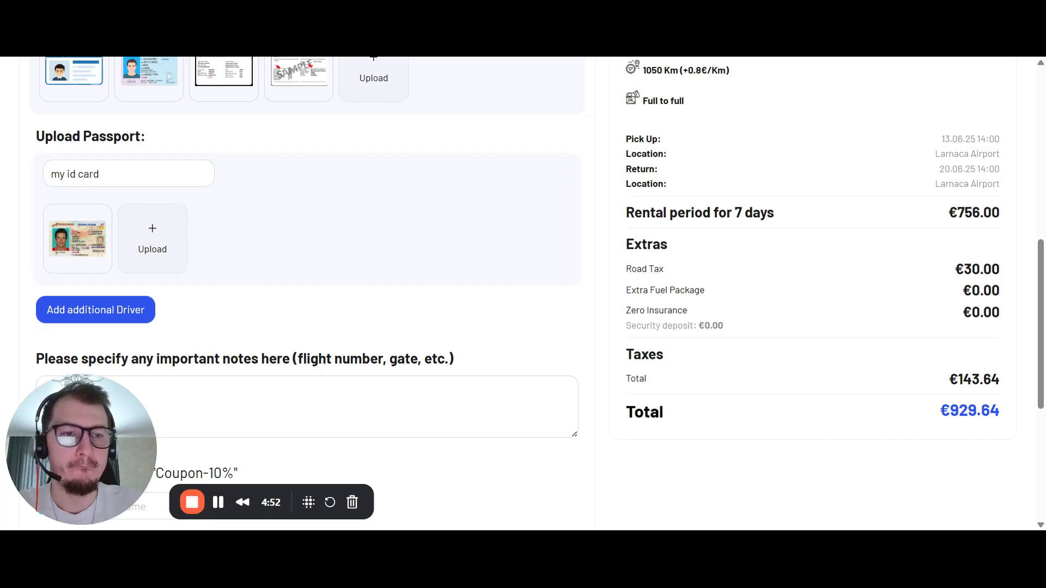
{"action": "scroll", "coordinate": [850, 268], "scroll_direction": "down", "scroll_amount": 3}
{"action": "left_click_drag", "start_coordinate": [940, 275], "coordinate": [995, 304]}
{"action": "scroll", "coordinate": [423, 327], "scroll_direction": "down", "scroll_amount": 3}
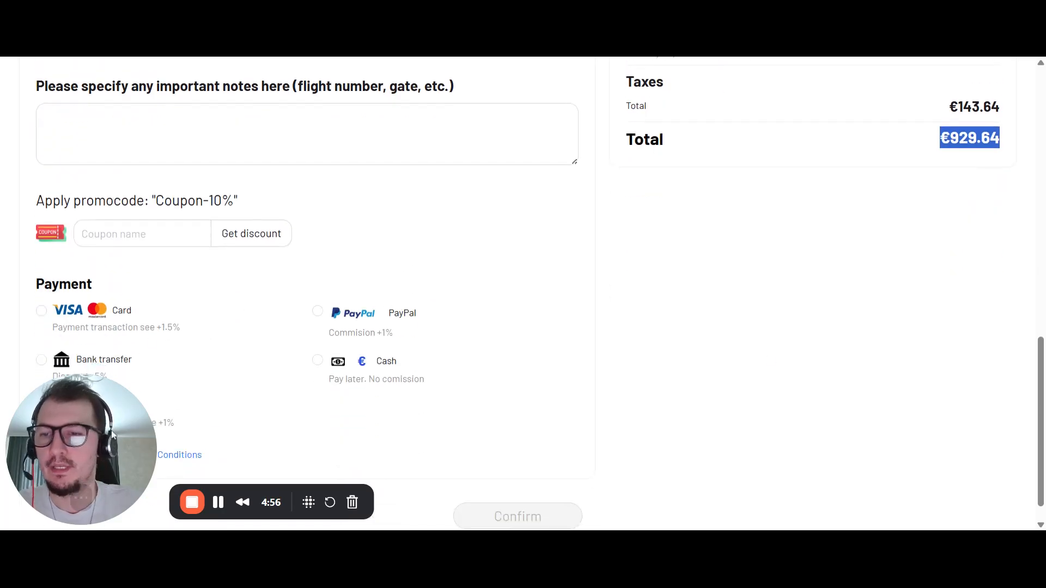
Accept the Terms & Conditions, choose Card payment and confirm the booking
{"action": "left_click_drag", "start_coordinate": [105, 450], "coordinate": [304, 450]}
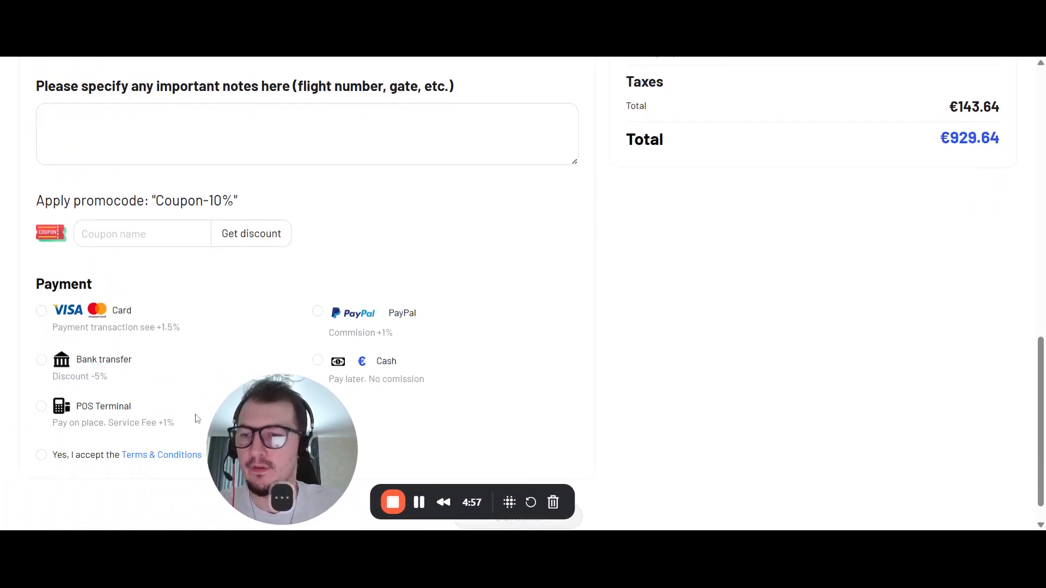
{"action": "left_click", "coordinate": [42, 454]}
{"action": "left_click", "coordinate": [41, 310]}
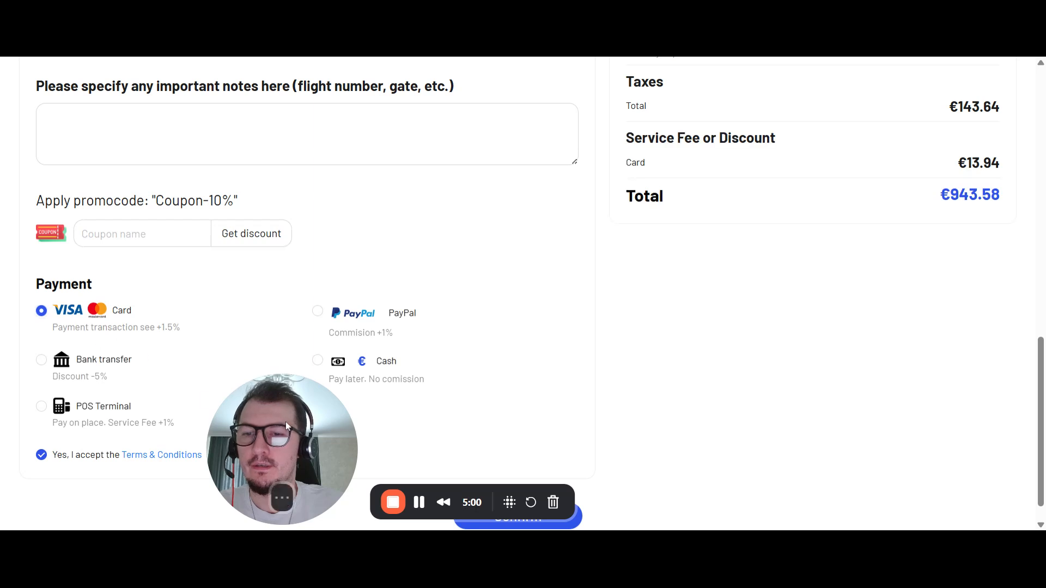
{"action": "left_click_drag", "start_coordinate": [279, 432], "coordinate": [78, 433]}
{"action": "scroll", "coordinate": [495, 419], "scroll_direction": "down", "scroll_amount": 1}
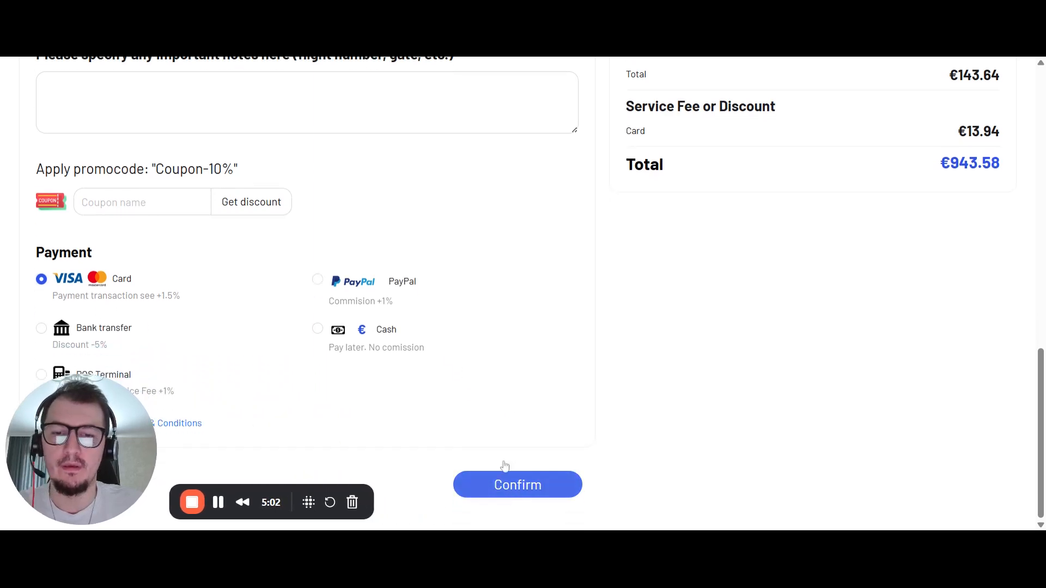
{"action": "left_click", "coordinate": [507, 481]}
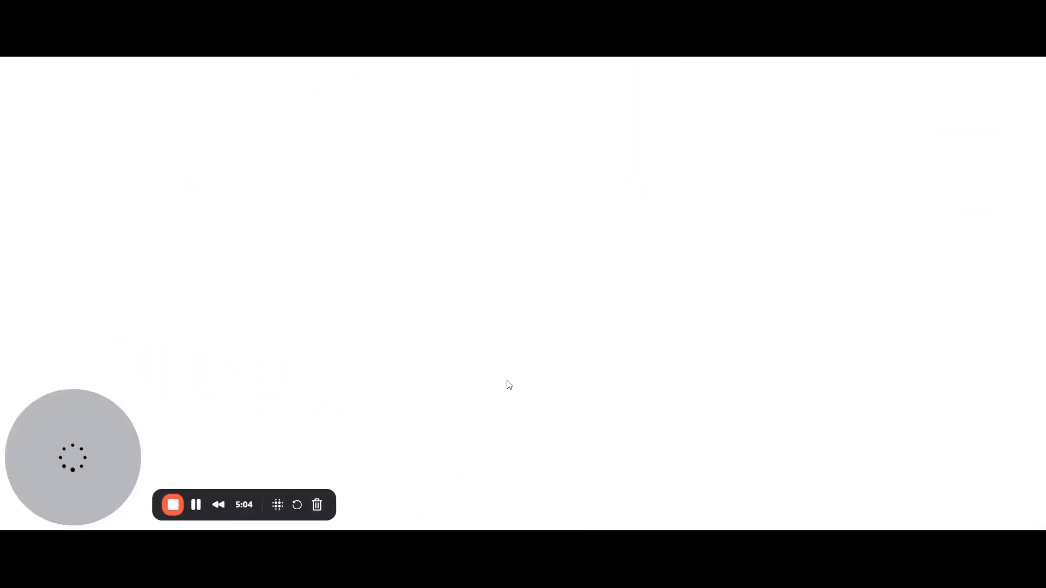
Review the Stelvio order-accepted confirmation, then switch back to the RentSyst back office
{"action": "scroll", "coordinate": [512, 363], "scroll_direction": "down", "scroll_amount": 2}
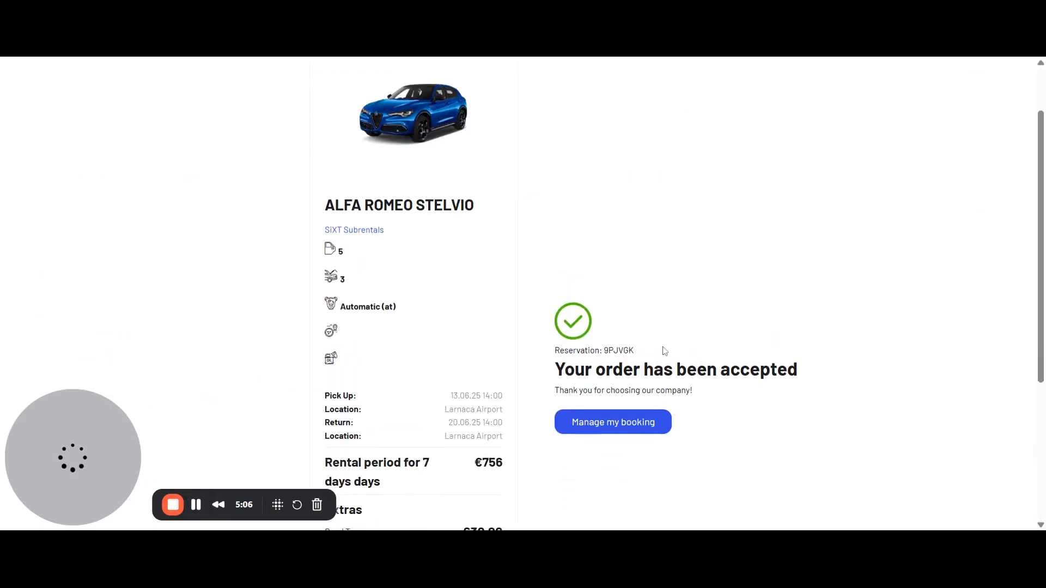
{"action": "left_click_drag", "start_coordinate": [592, 370], "coordinate": [799, 381]}
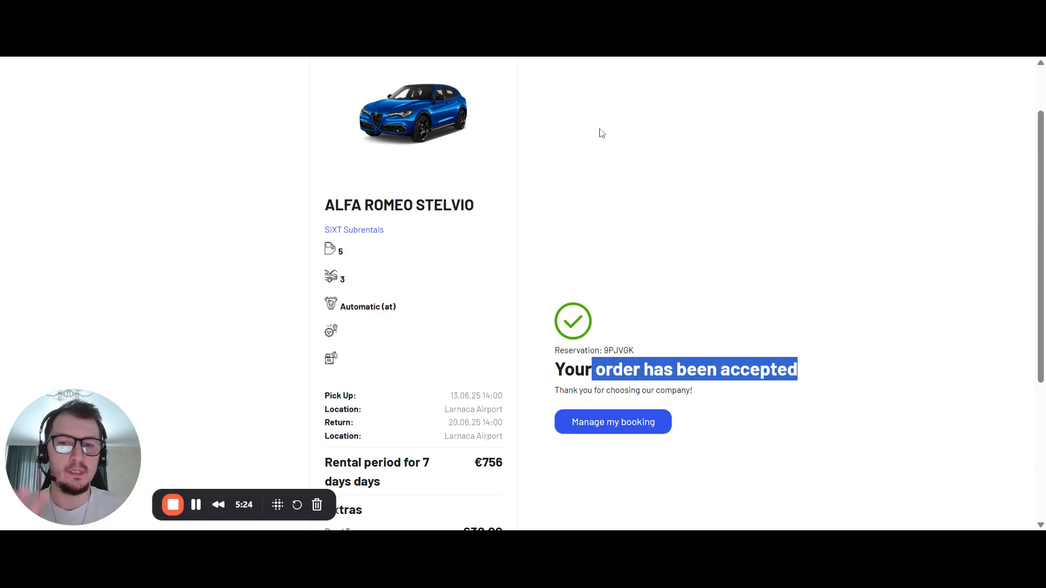
{"action": "left_click", "coordinate": [498, 58]}
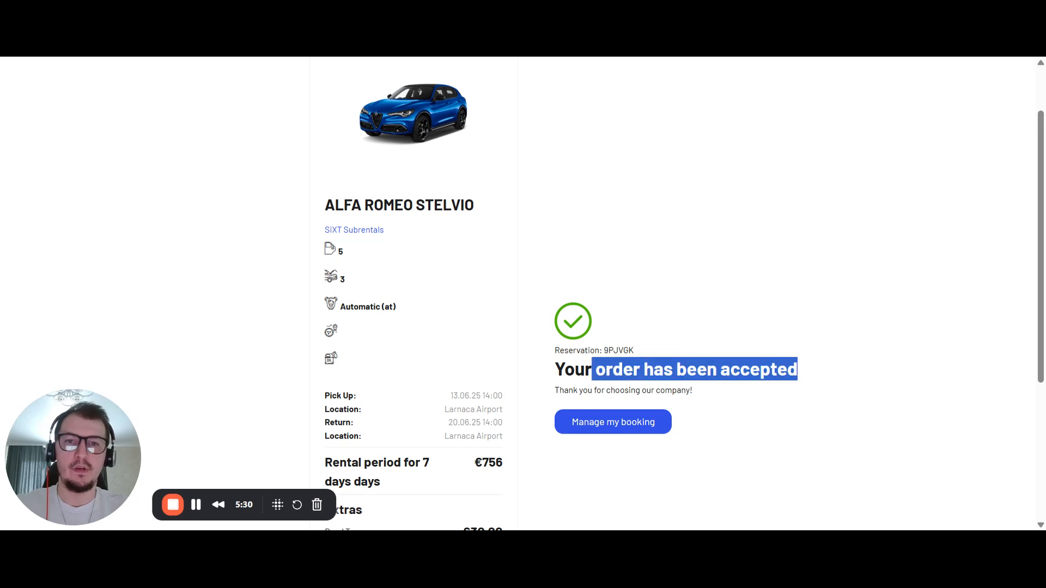
{"action": "key", "text": "ctrl+Tab"}
Open Rentals > Reservations and edit reservation 896
{"action": "mouse_move", "coordinate": [353, 160]}
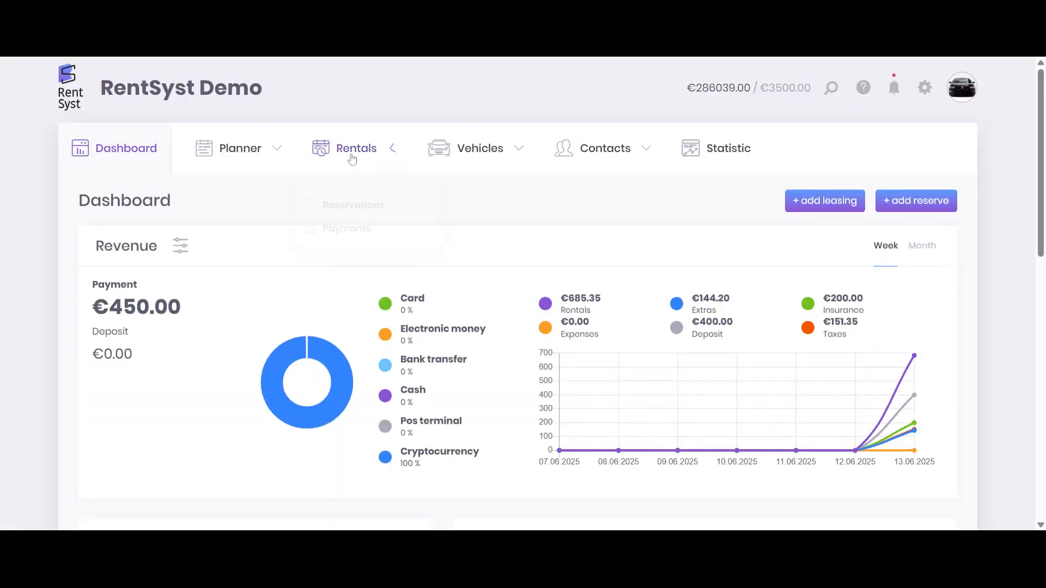
{"action": "left_click", "coordinate": [392, 202]}
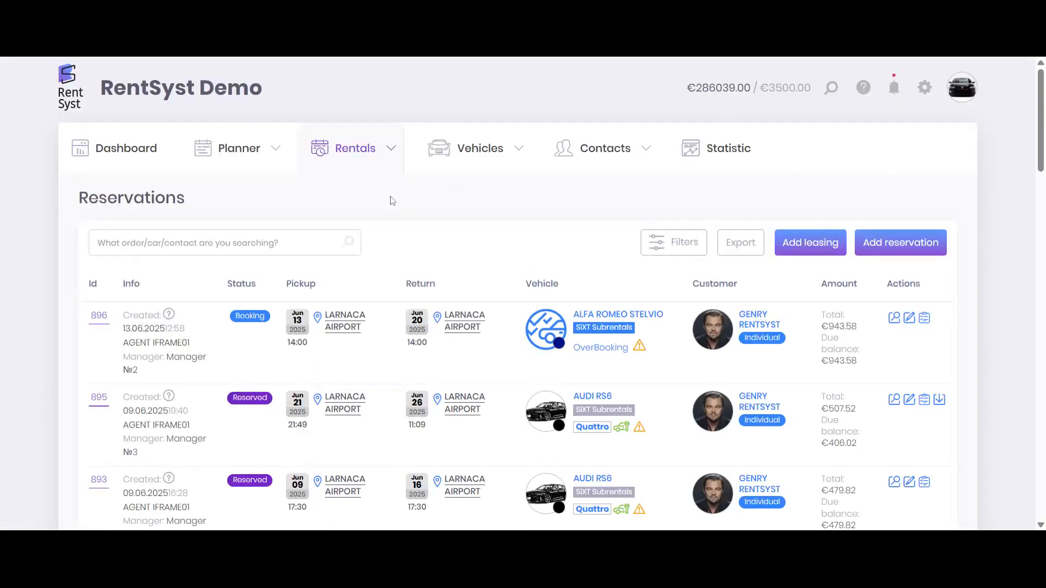
{"action": "scroll", "coordinate": [430, 233], "scroll_direction": "down", "scroll_amount": 3}
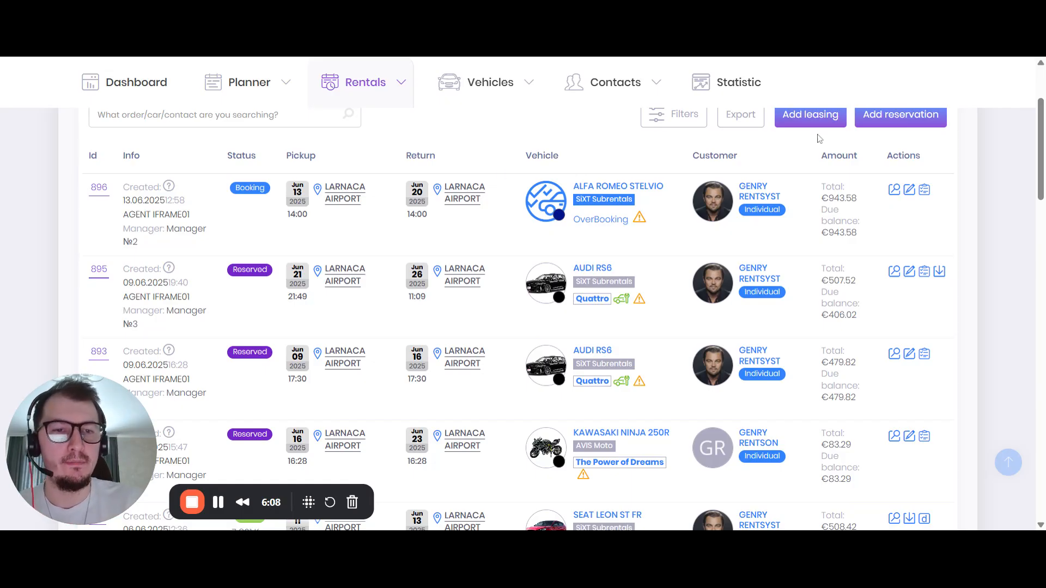
{"action": "left_click", "coordinate": [909, 190]}
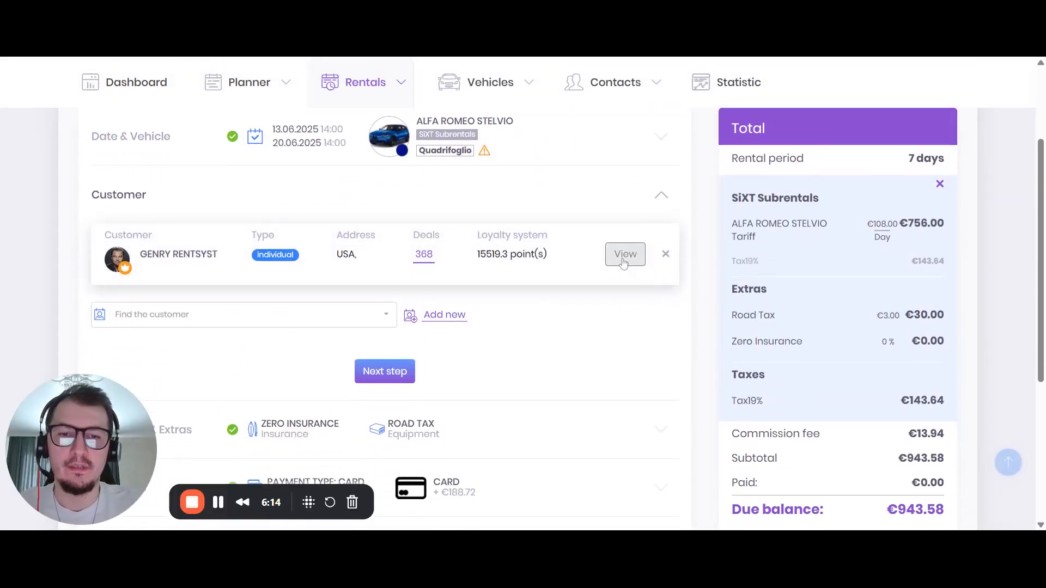
Open the customer's full details and browse the driver license and insurance card images
{"action": "left_click", "coordinate": [624, 261]}
{"action": "scroll", "coordinate": [459, 245], "scroll_direction": "down", "scroll_amount": 5}
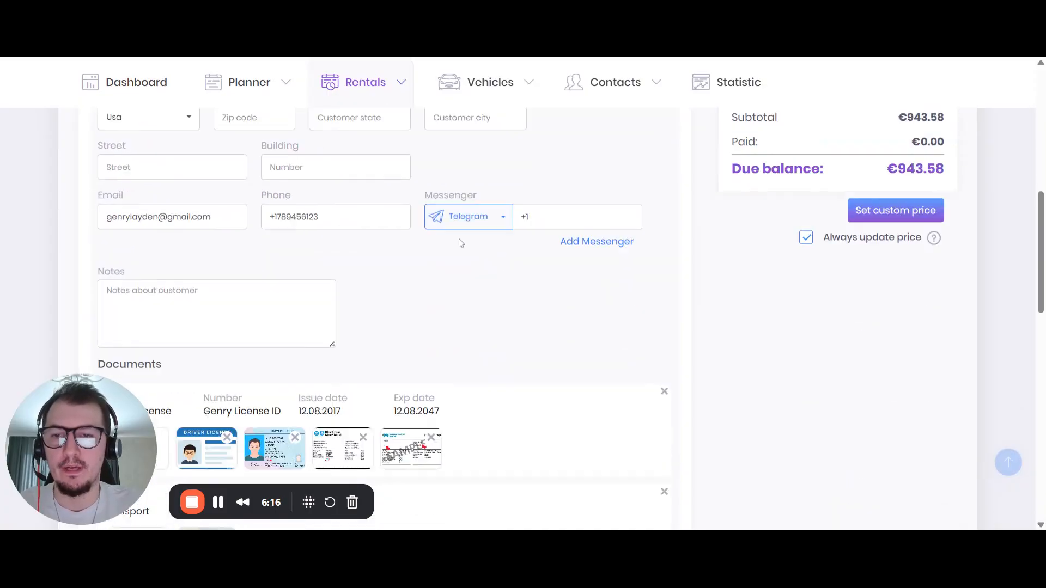
{"action": "scroll", "coordinate": [459, 245], "scroll_direction": "down", "scroll_amount": 4}
{"action": "left_click_drag", "start_coordinate": [108, 209], "coordinate": [178, 209]}
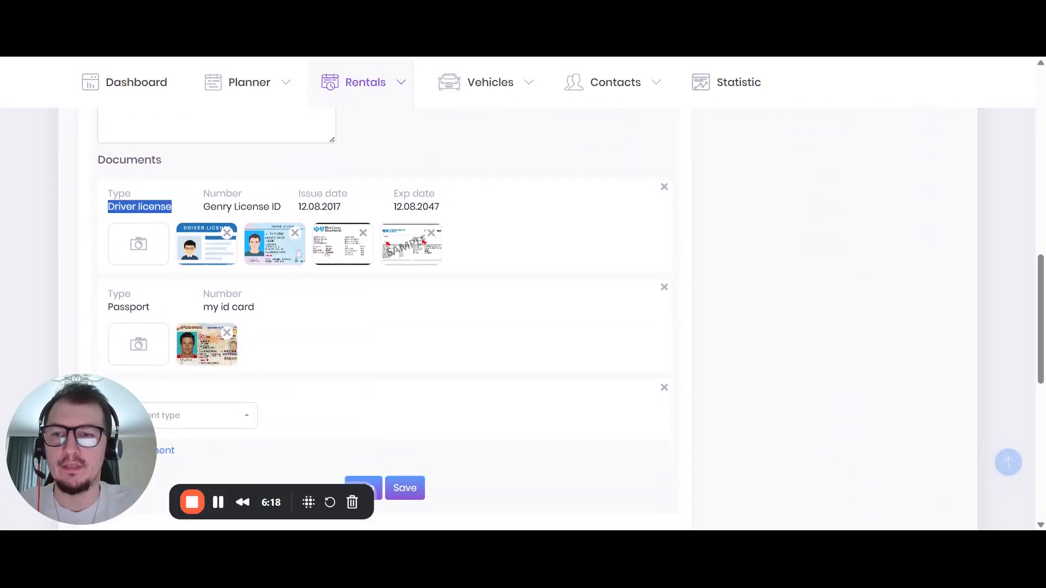
{"action": "left_click", "coordinate": [206, 252]}
{"action": "key", "text": "Right"}
{"action": "key", "text": "Right"}
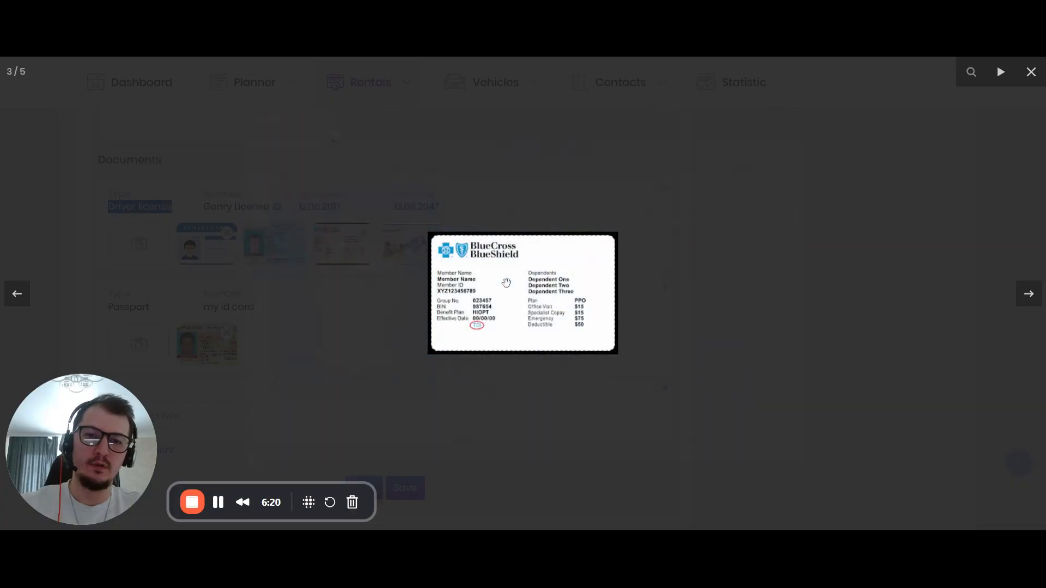
{"action": "key", "text": "Right"}
{"action": "key", "text": "Left"}
{"action": "left_click", "coordinate": [820, 323]}
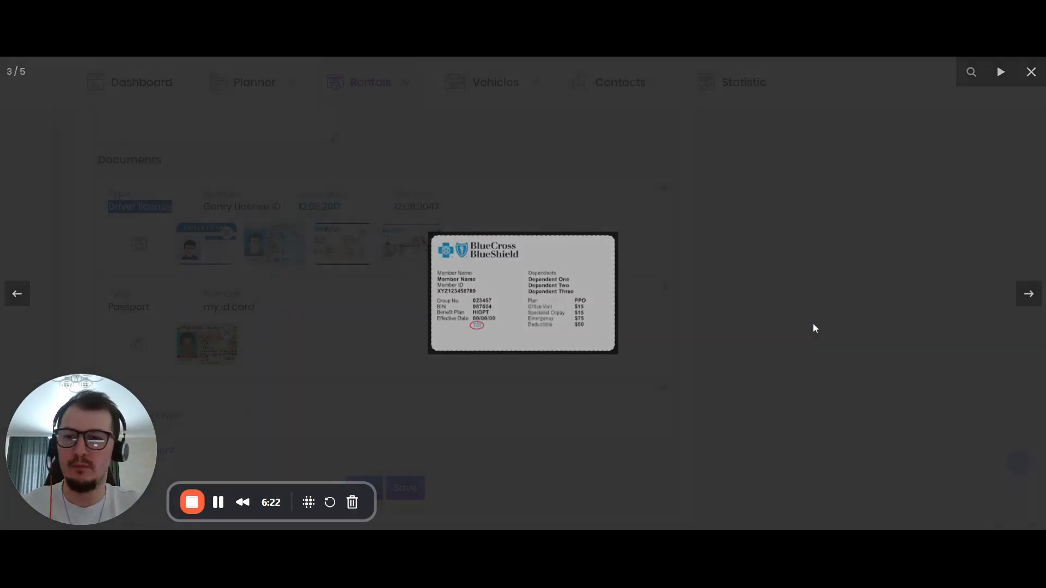
Check the Passport entry and the customer's e-mail and phone fields, then save the record
{"action": "double_click", "coordinate": [162, 311]}
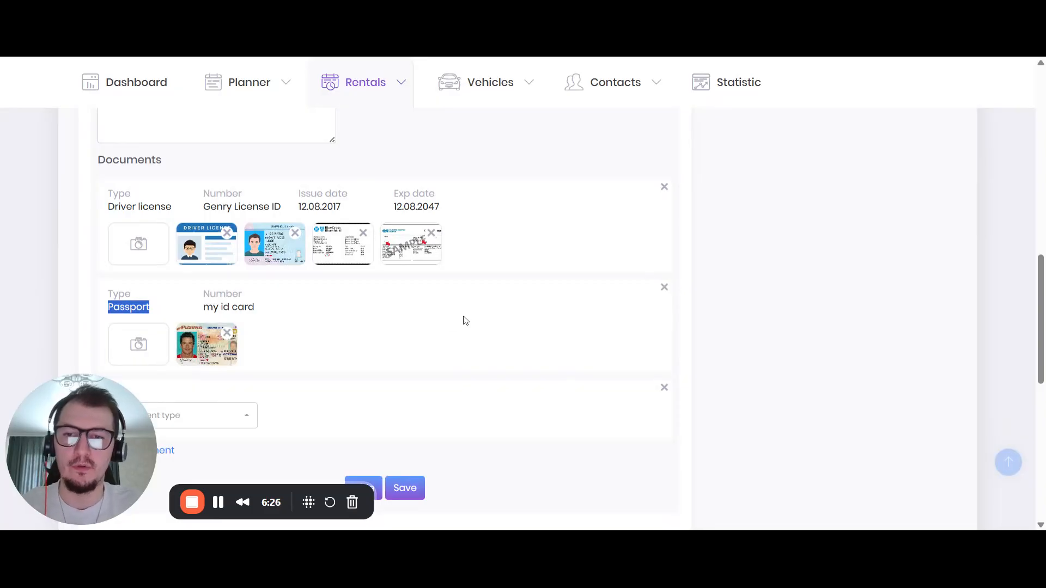
{"action": "scroll", "coordinate": [381, 276], "scroll_direction": "up", "scroll_amount": 6}
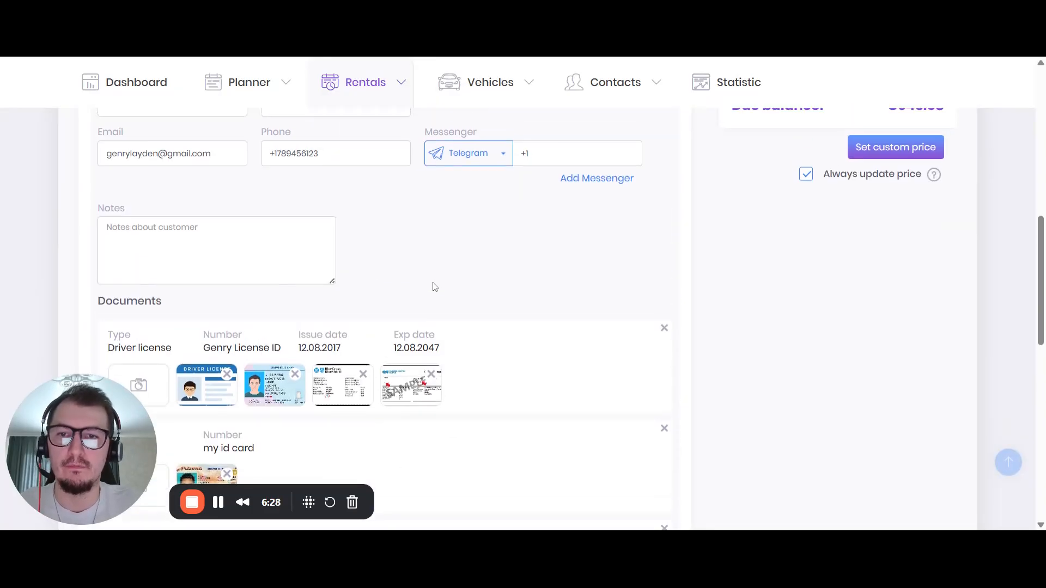
{"action": "key", "text": "ctrl+a"}
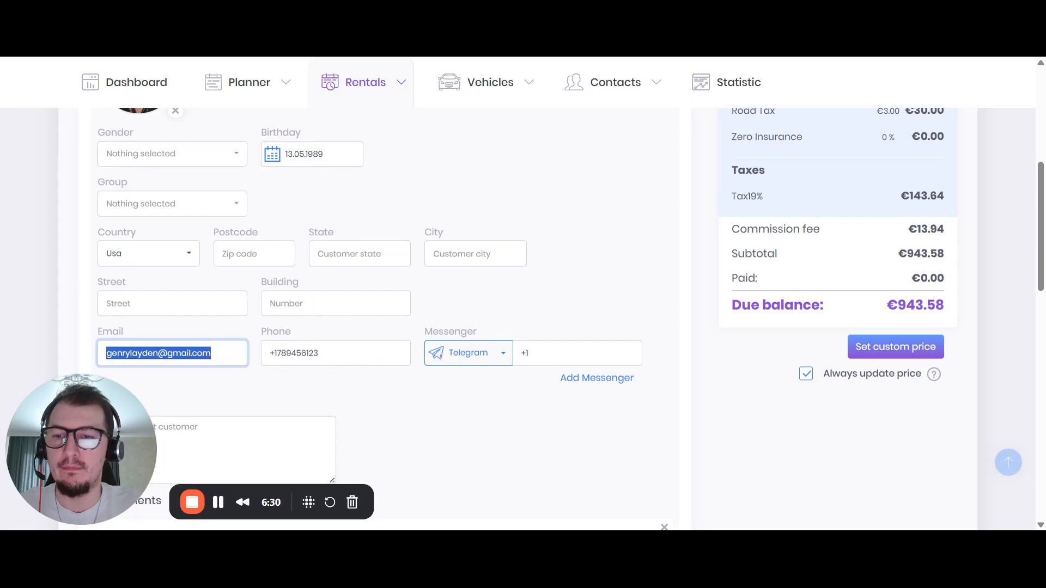
{"action": "key", "text": "Tab"}
{"action": "scroll", "coordinate": [474, 318], "scroll_direction": "down", "scroll_amount": 10}
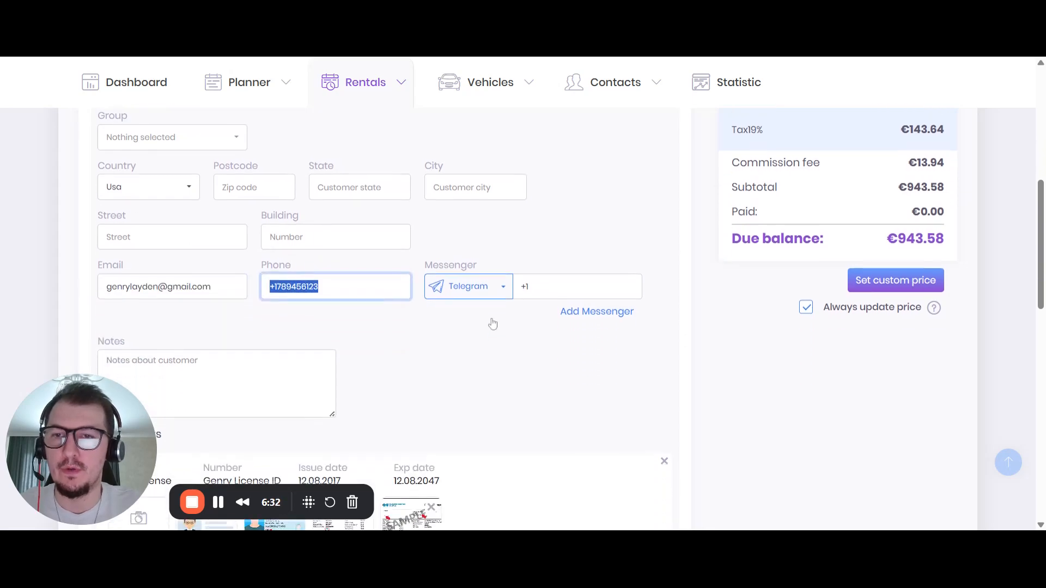
{"action": "left_click", "coordinate": [401, 292]}
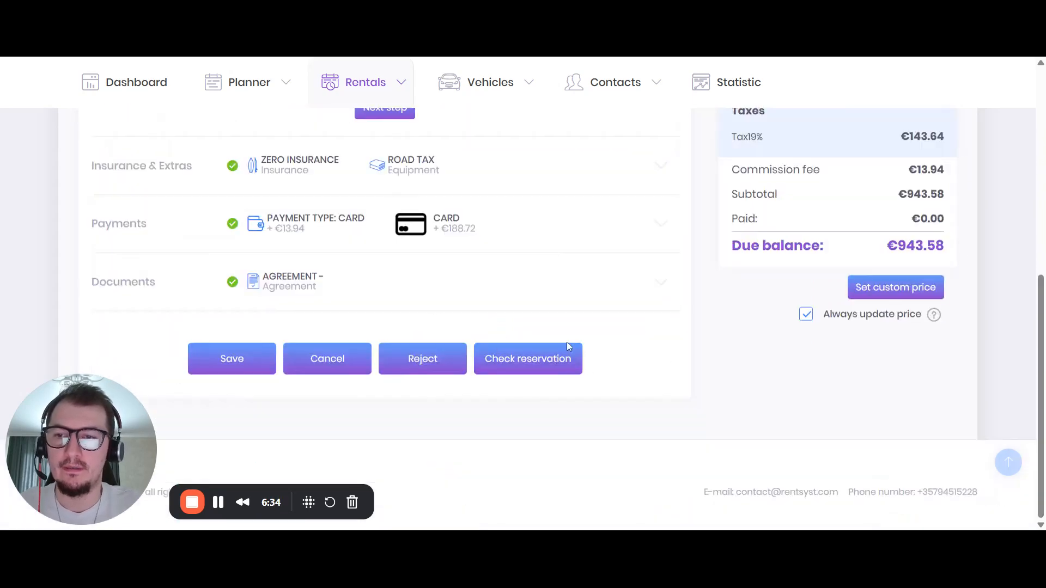
{"action": "scroll", "coordinate": [539, 256], "scroll_direction": "up", "scroll_amount": 1}
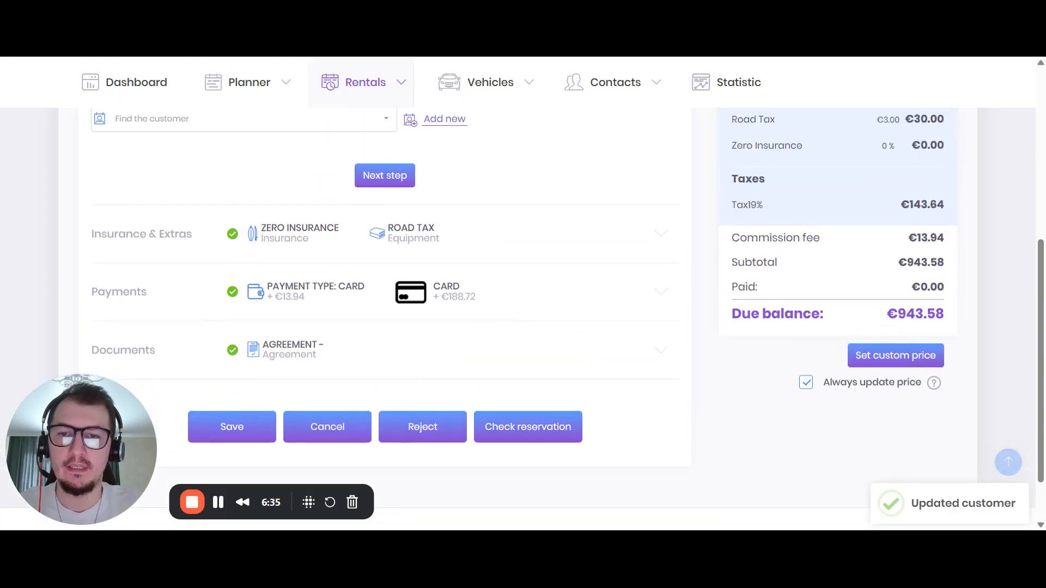
Send the invoice for the €188.72 card payment in the Payments step, making it Pending
{"action": "left_click", "coordinate": [560, 291]}
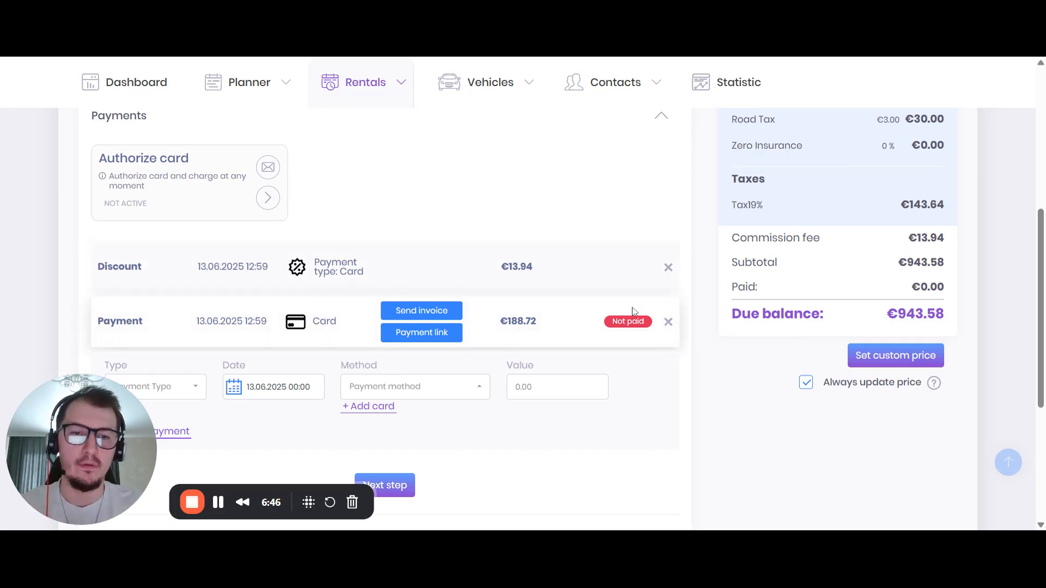
{"action": "left_click", "coordinate": [423, 316]}
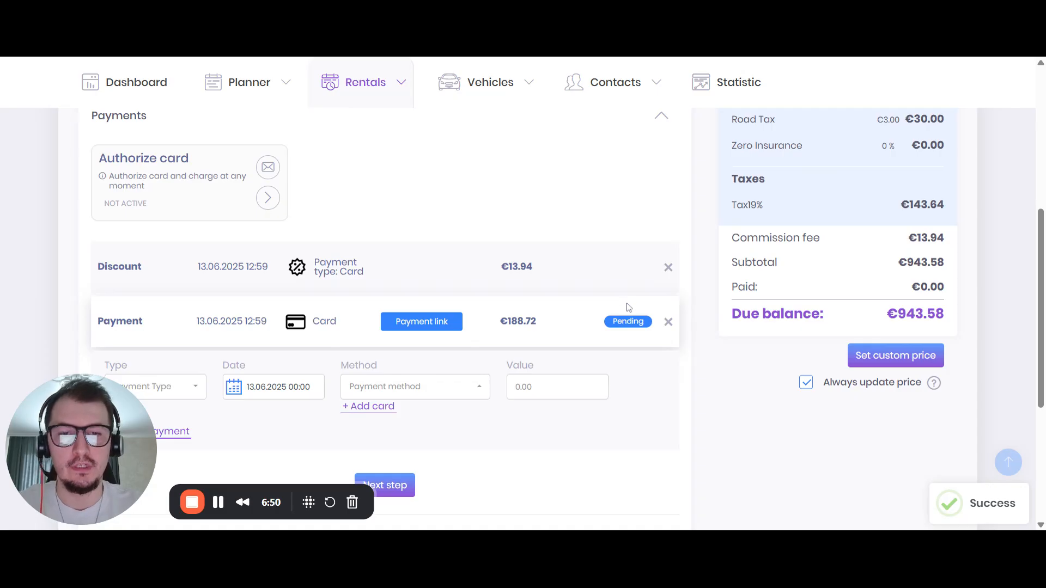
{"action": "scroll", "coordinate": [441, 314], "scroll_direction": "down", "scroll_amount": 1}
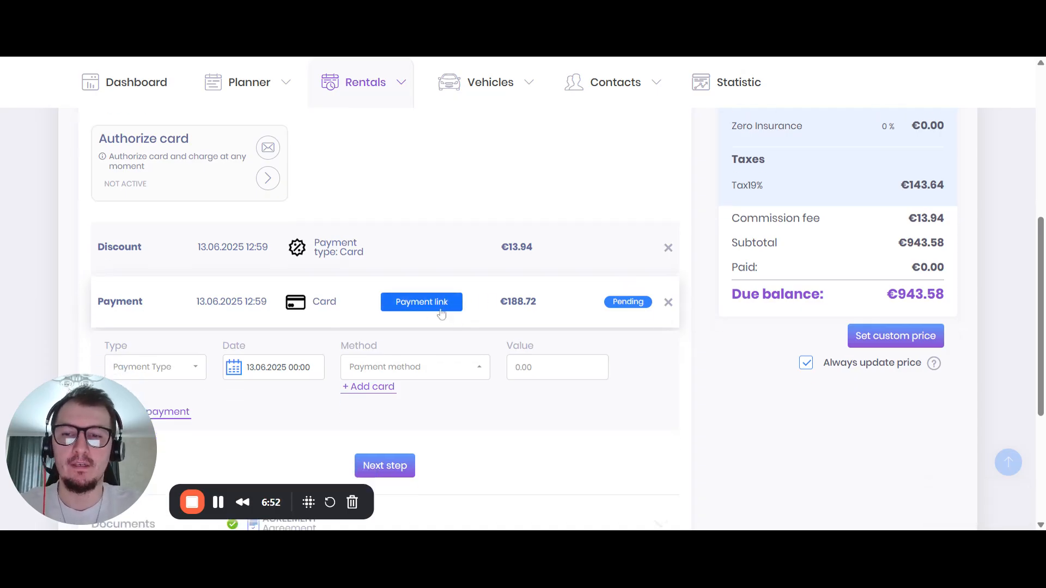
{"action": "scroll", "coordinate": [441, 314], "scroll_direction": "down", "scroll_amount": 2}
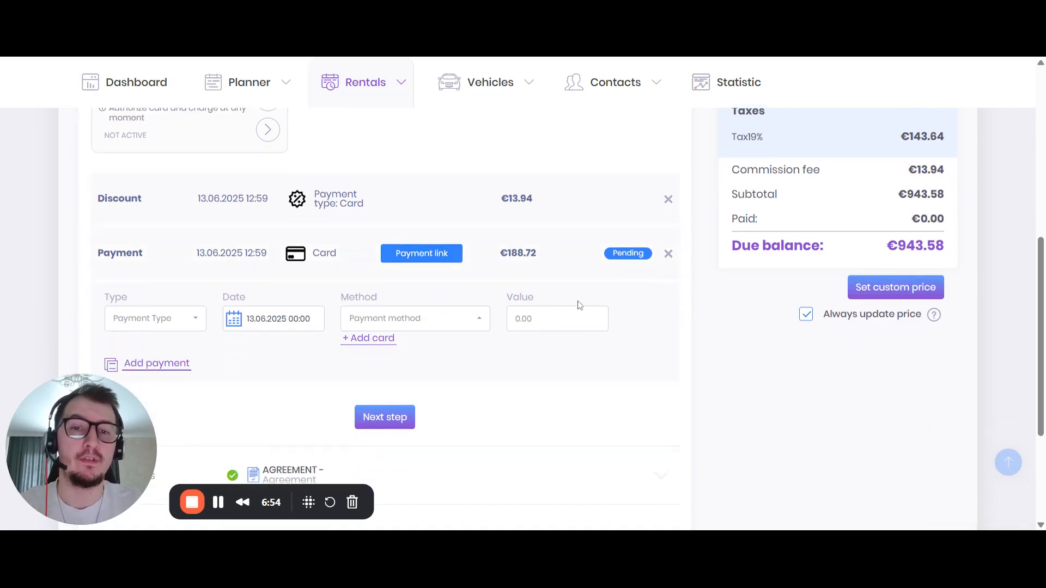
{"action": "left_click", "coordinate": [628, 253]}
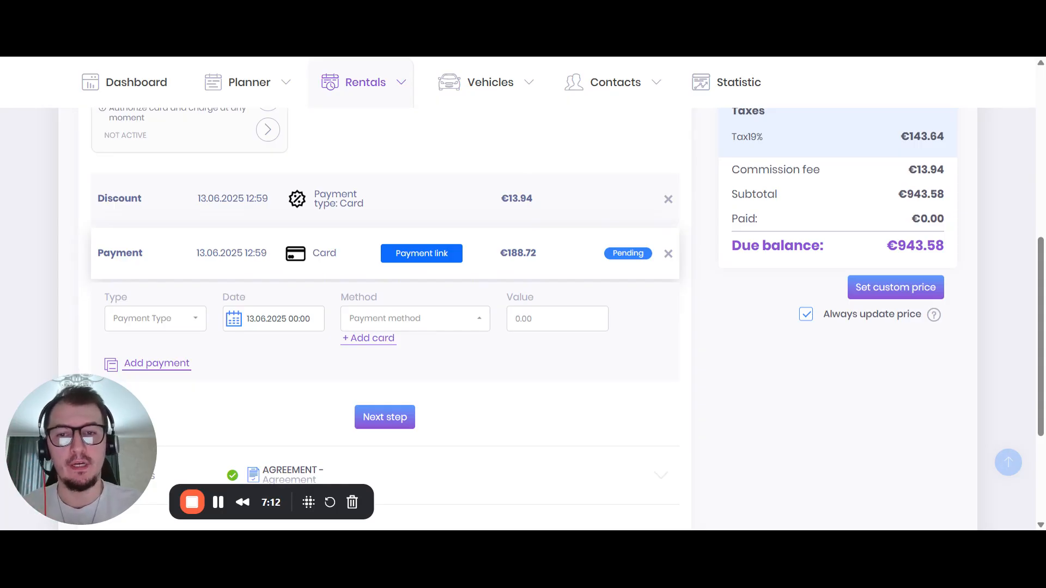
Mark the €188.72 card payment as Paid, leaving €754.86 due
{"action": "left_click", "coordinate": [627, 253]}
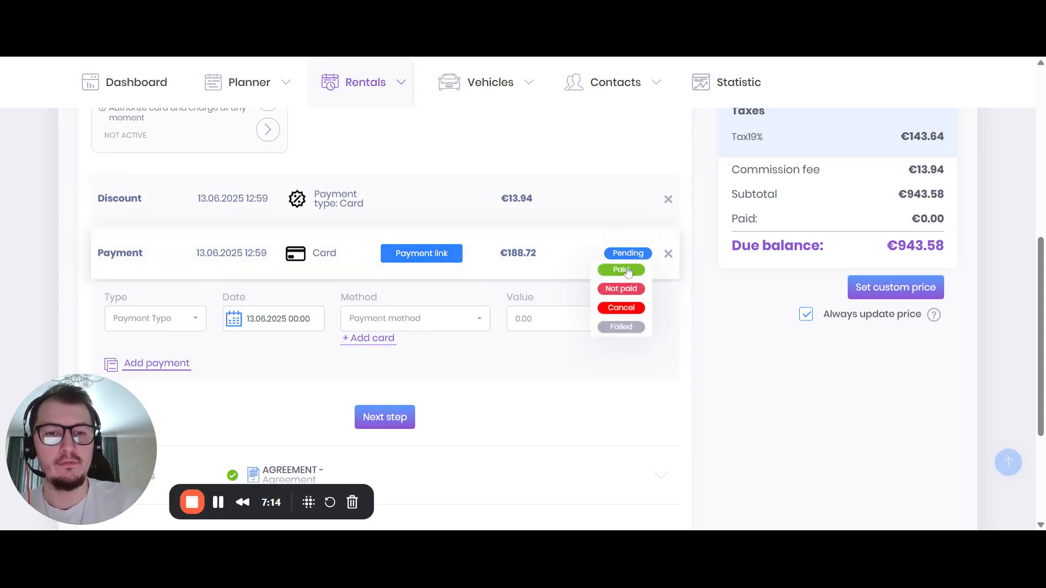
{"action": "left_click", "coordinate": [602, 274]}
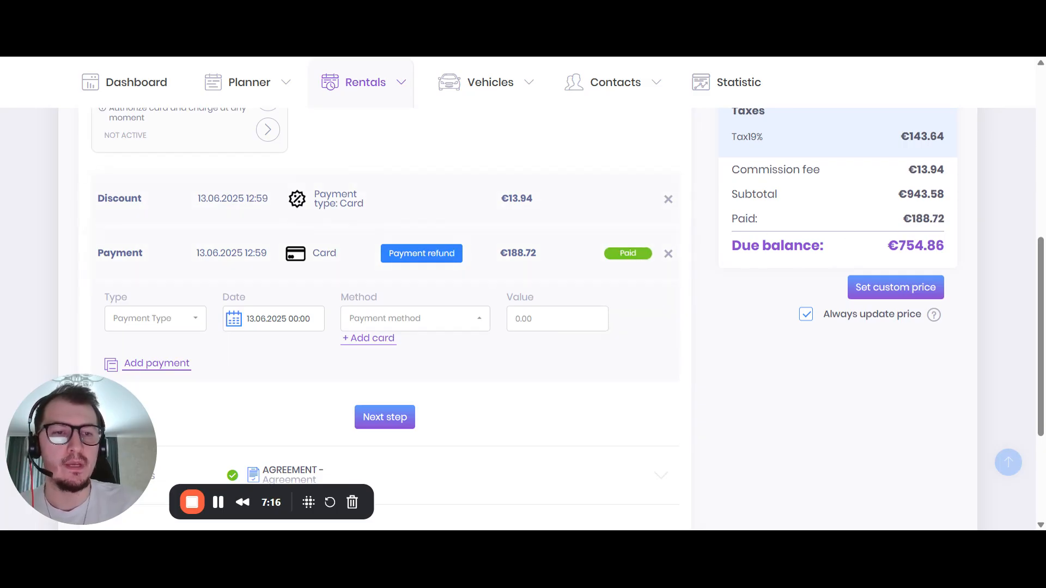
{"action": "left_click_drag", "start_coordinate": [889, 246], "coordinate": [936, 246]}
Expand the Documents step, then return to the Reservations list showing 896's remaining balance
{"action": "left_click", "coordinate": [949, 241]}
{"action": "scroll", "coordinate": [406, 306], "scroll_direction": "down", "scroll_amount": 2}
{"action": "left_click", "coordinate": [402, 284]}
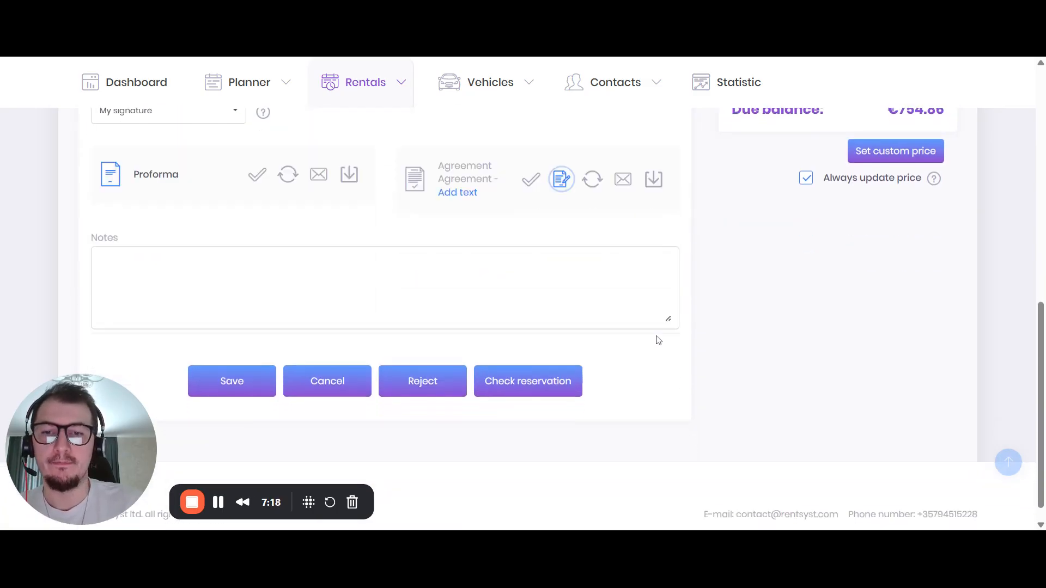
{"action": "left_click", "coordinate": [346, 378]}
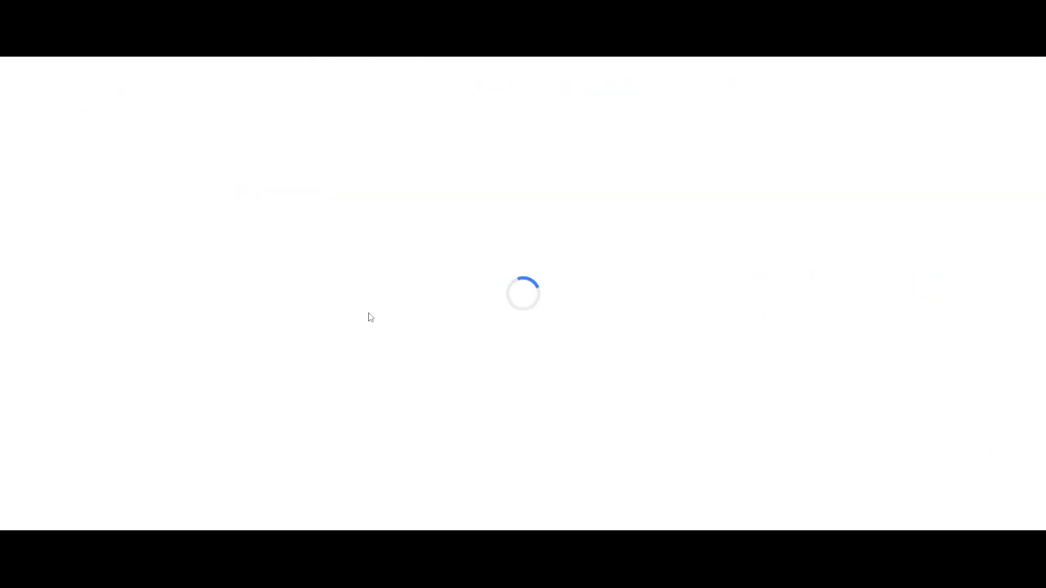
{"action": "left_click_drag", "start_coordinate": [821, 326], "coordinate": [857, 363]}
{"action": "key", "text": "ctrl+Tab"}
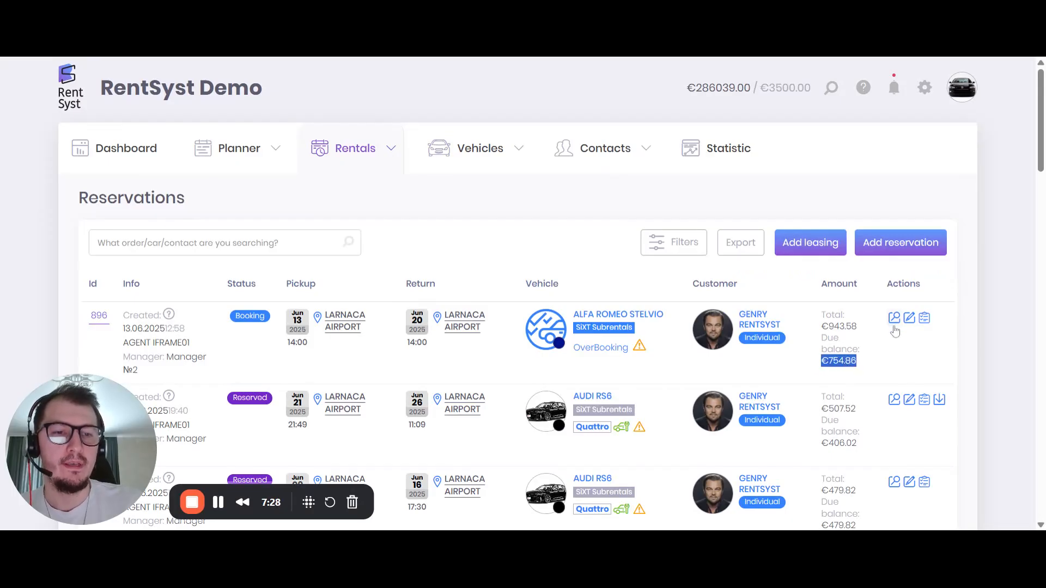
Reopen reservation 896, review its €188.72 payment, discount and €943.58 subtotal, and save it
{"action": "left_click", "coordinate": [909, 319]}
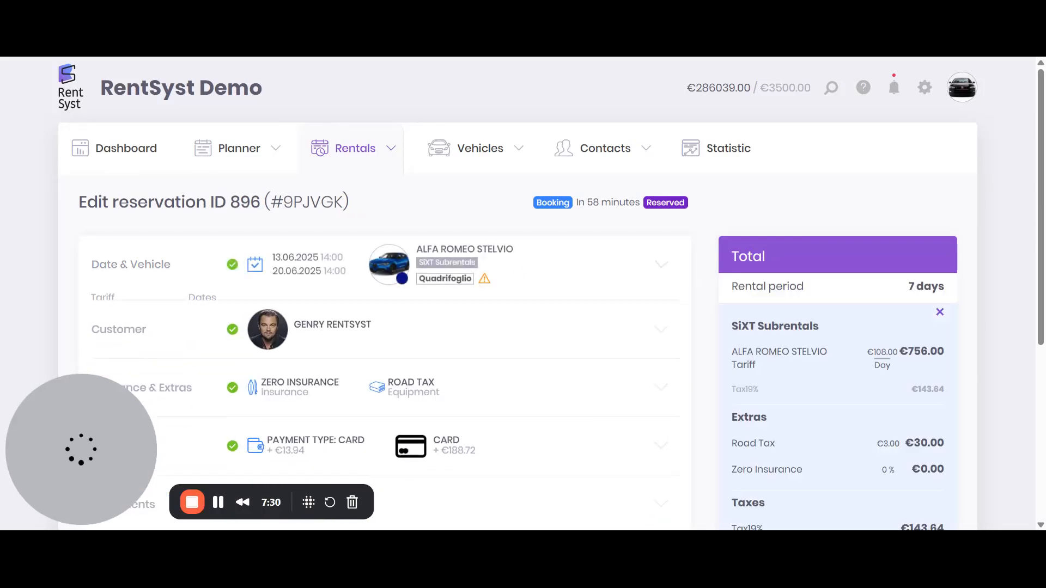
{"action": "scroll", "coordinate": [508, 271], "scroll_direction": "down", "scroll_amount": 4}
{"action": "left_click", "coordinate": [509, 261]}
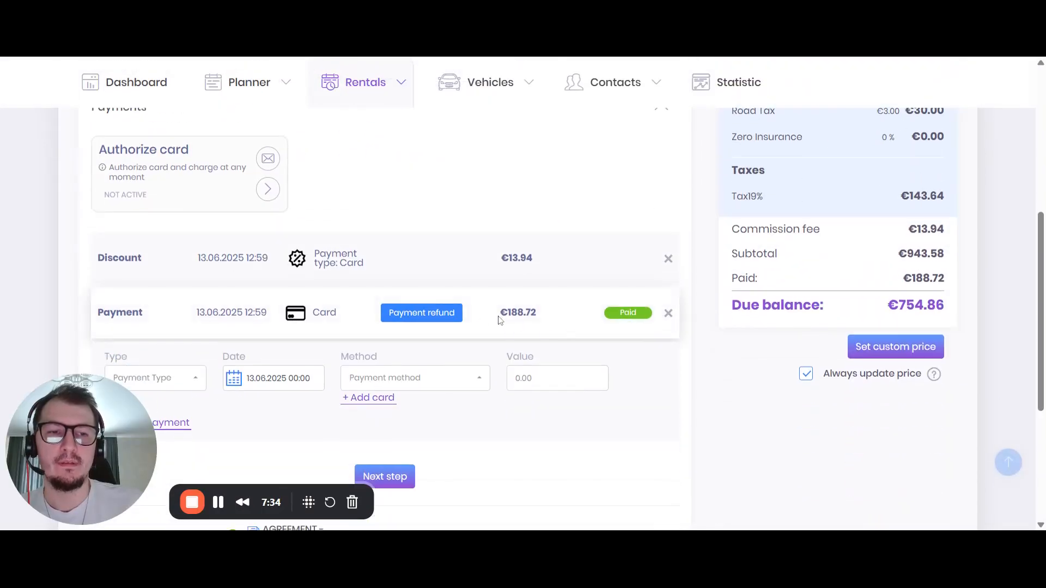
{"action": "left_click_drag", "start_coordinate": [499, 312], "coordinate": [598, 315]}
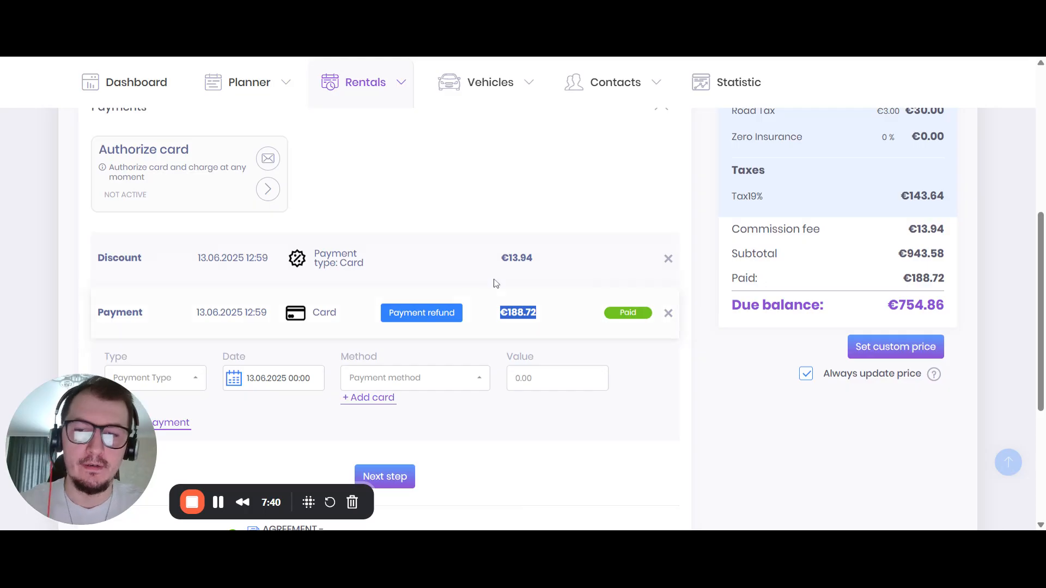
{"action": "left_click_drag", "start_coordinate": [937, 253], "coordinate": [683, 285]}
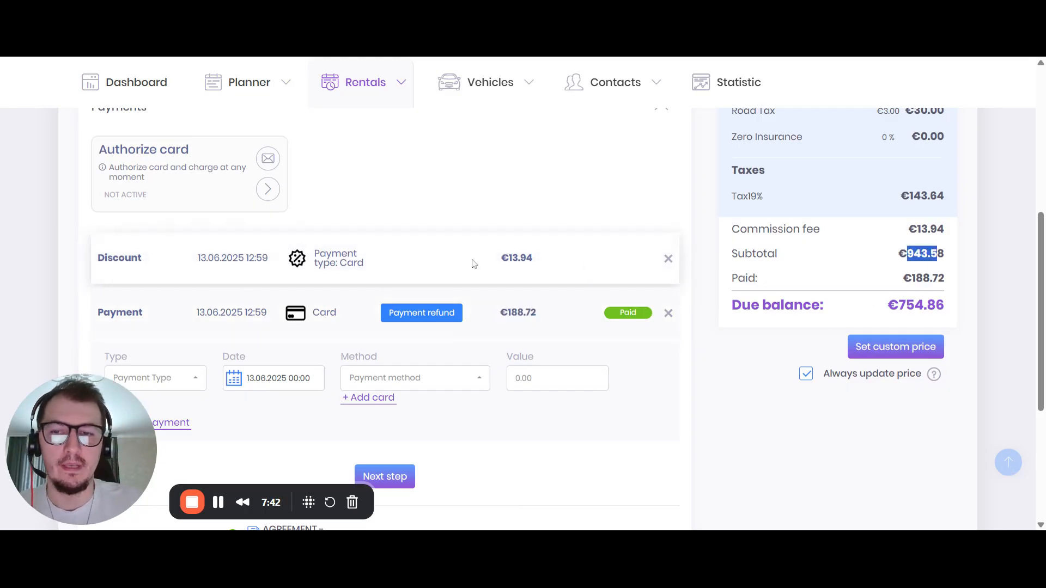
{"action": "left_click_drag", "start_coordinate": [96, 260], "coordinate": [163, 263]}
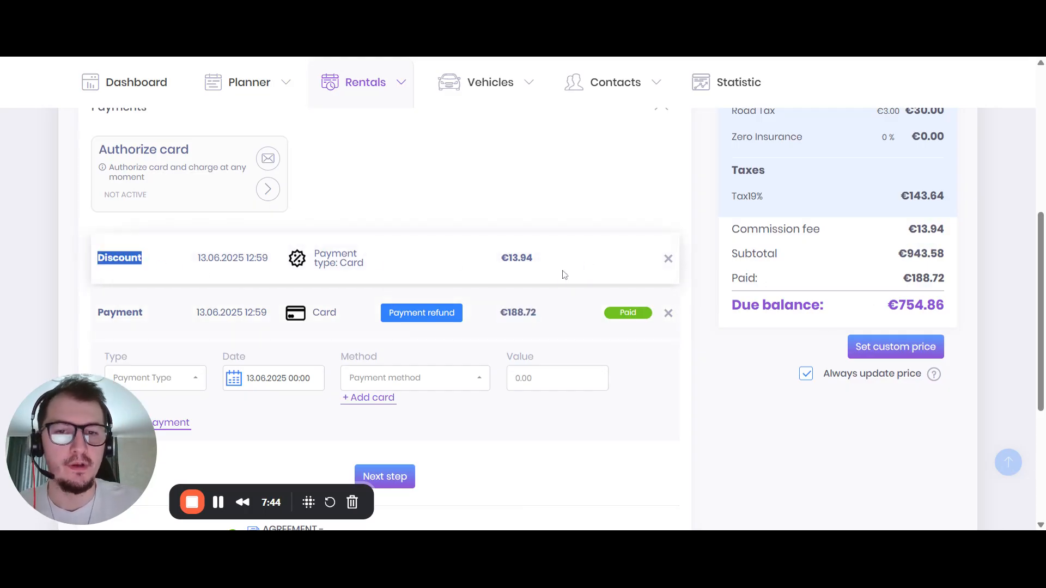
{"action": "scroll", "coordinate": [540, 263], "scroll_direction": "down", "scroll_amount": 5}
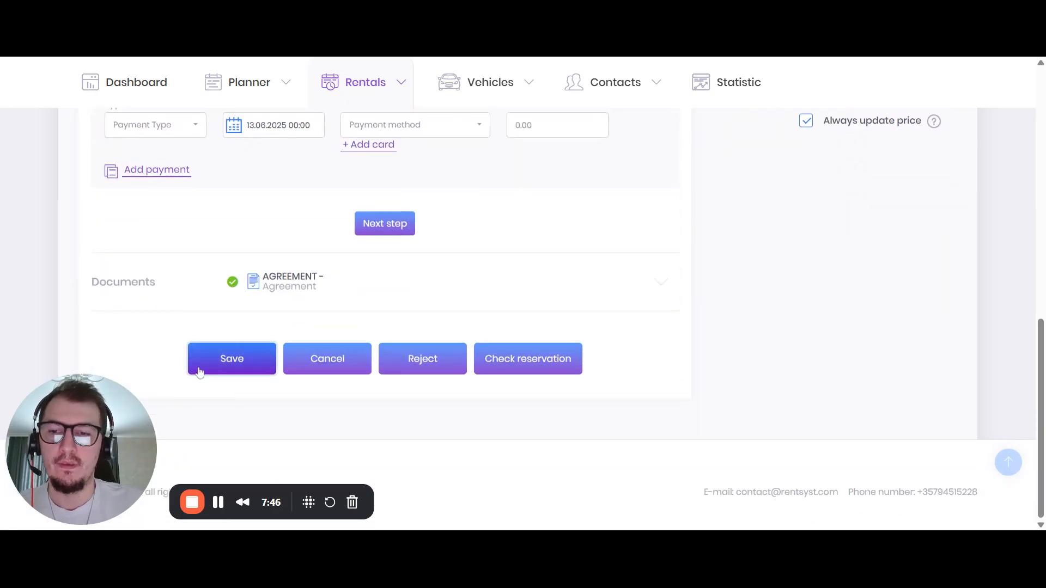
{"action": "left_click", "coordinate": [201, 368]}
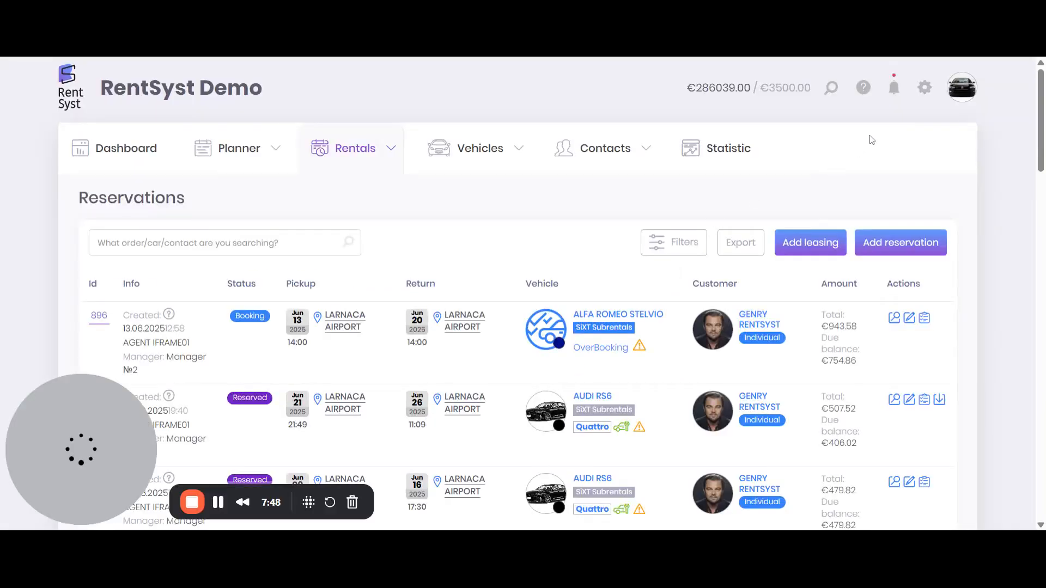
Go to the Reservation checklist page in Settings and review its Before Reserved column
{"action": "left_click", "coordinate": [925, 88]}
{"action": "scroll", "coordinate": [385, 345], "scroll_direction": "down", "scroll_amount": 4}
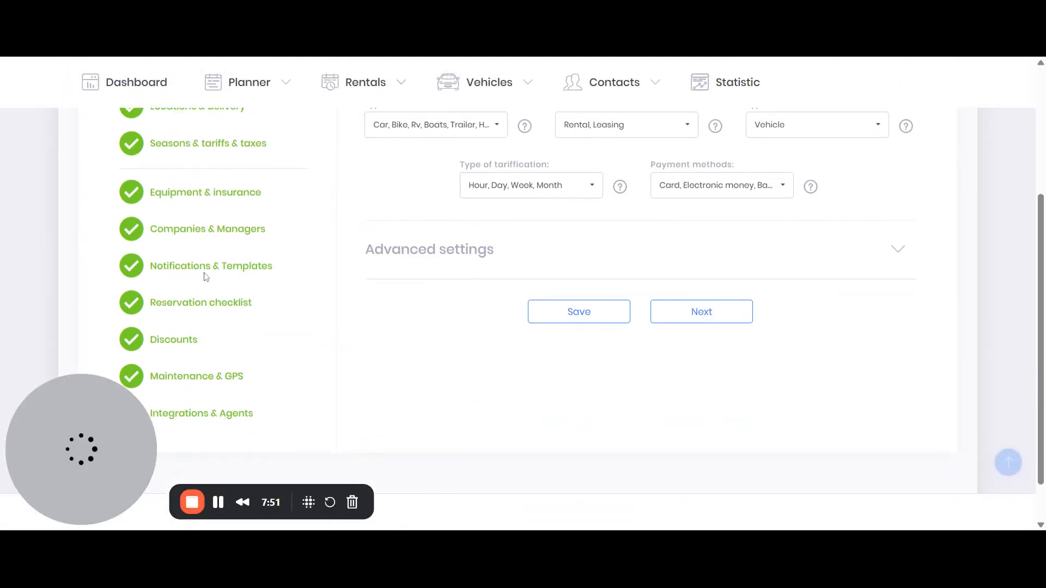
{"action": "left_click", "coordinate": [201, 303]}
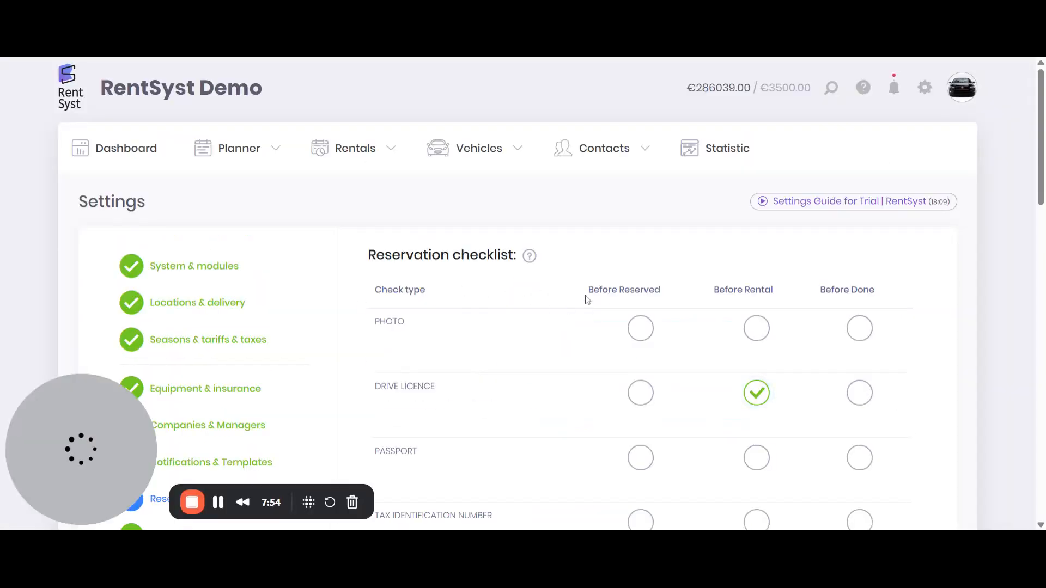
{"action": "left_click_drag", "start_coordinate": [587, 295], "coordinate": [670, 299]}
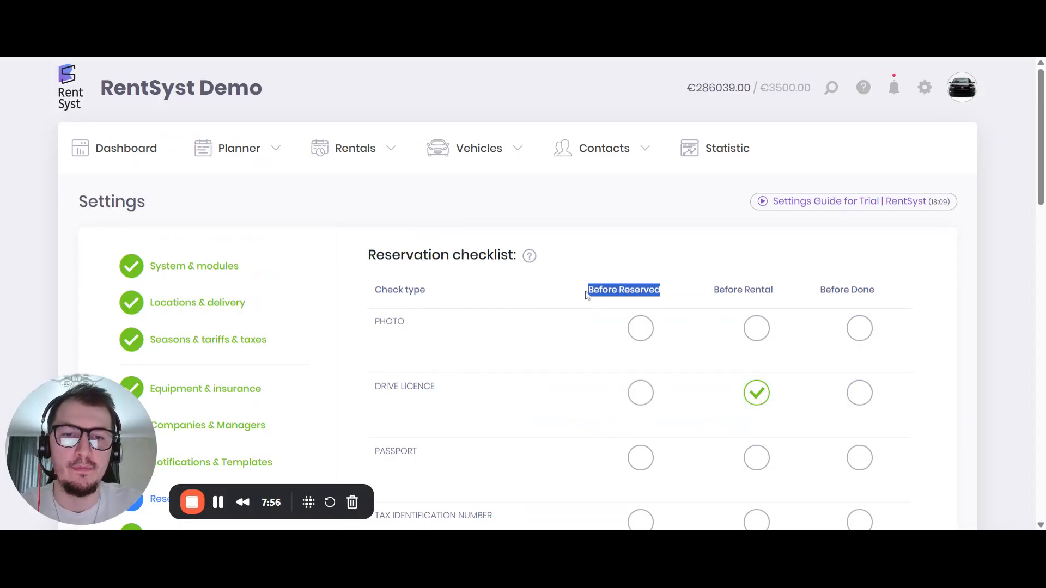
{"action": "scroll", "coordinate": [570, 279], "scroll_direction": "down", "scroll_amount": 2}
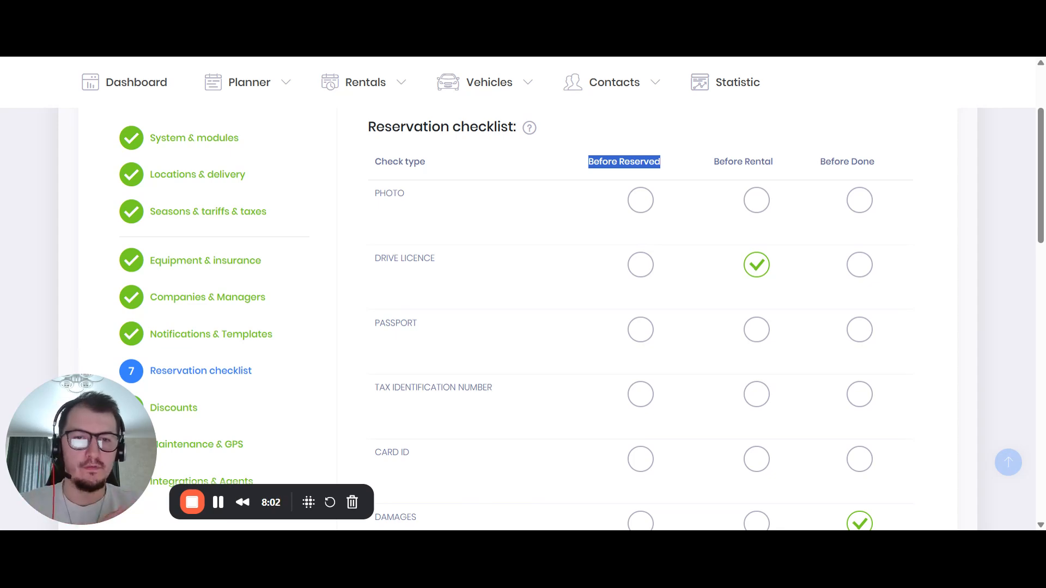
{"action": "scroll", "coordinate": [548, 163], "scroll_direction": "up", "scroll_amount": 2}
{"action": "scroll", "coordinate": [629, 213], "scroll_direction": "down", "scroll_amount": 3}
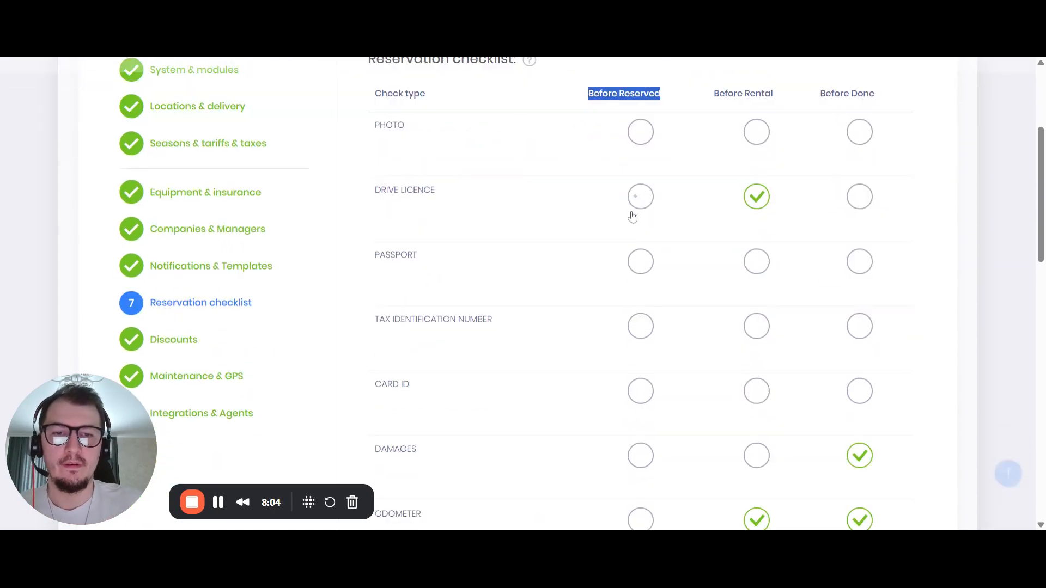
{"action": "scroll", "coordinate": [588, 197], "scroll_direction": "up", "scroll_amount": 1}
Require Drive Licence and Passport before Reserved, stop requiring Balance, and save the checklist
{"action": "left_click", "coordinate": [640, 264]}
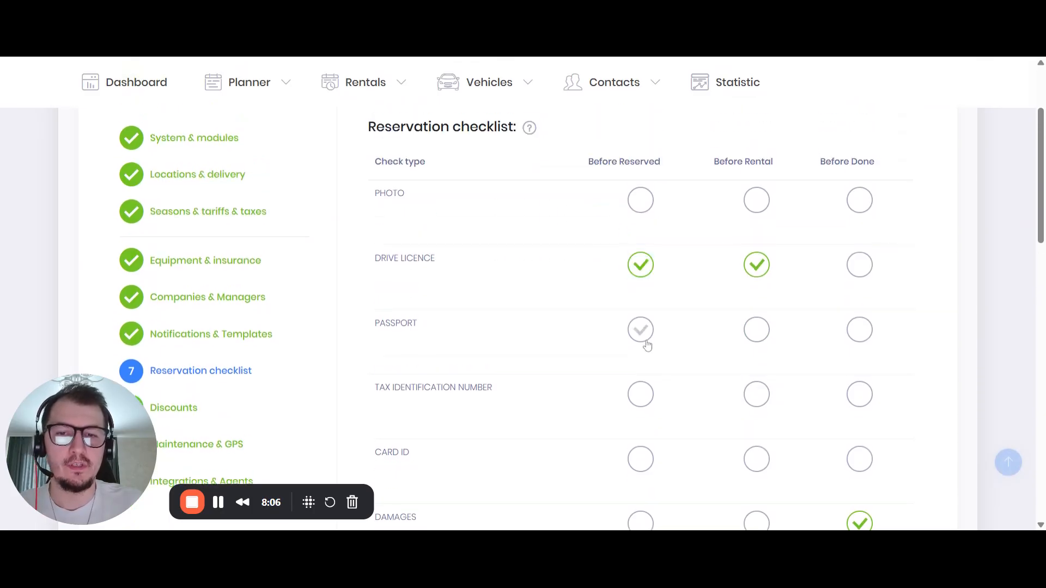
{"action": "scroll", "coordinate": [615, 337], "scroll_direction": "down", "scroll_amount": 1}
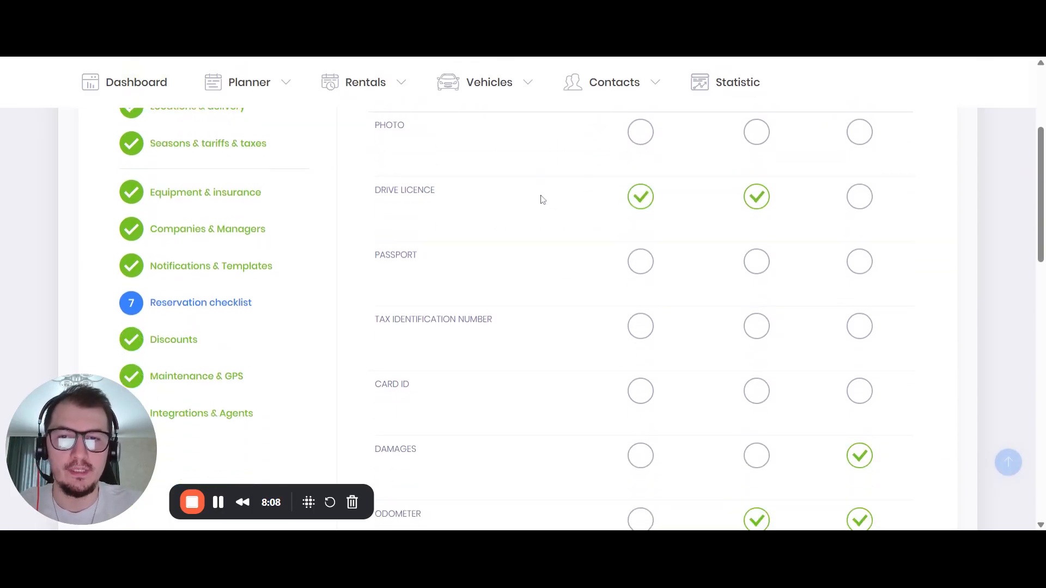
{"action": "left_click", "coordinate": [640, 260]}
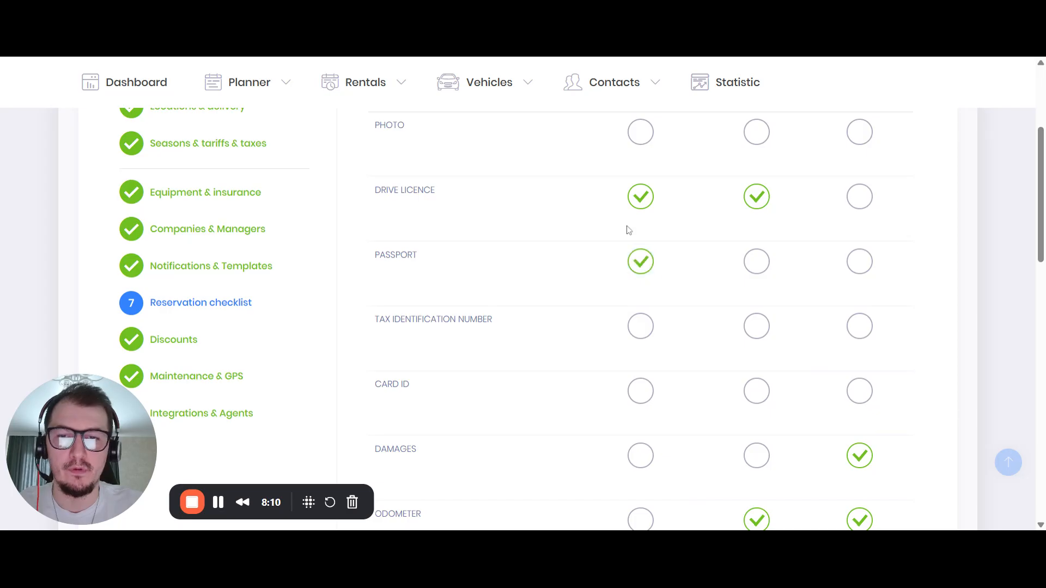
{"action": "scroll", "coordinate": [611, 215], "scroll_direction": "down", "scroll_amount": 3}
{"action": "scroll", "coordinate": [419, 250], "scroll_direction": "down", "scroll_amount": 1}
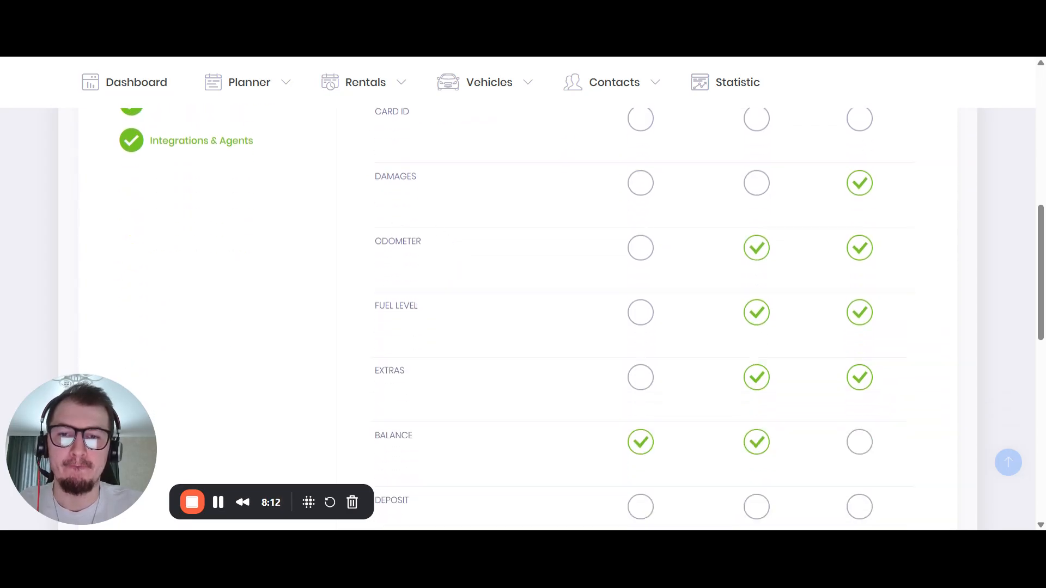
{"action": "scroll", "coordinate": [645, 256], "scroll_direction": "down", "scroll_amount": 3}
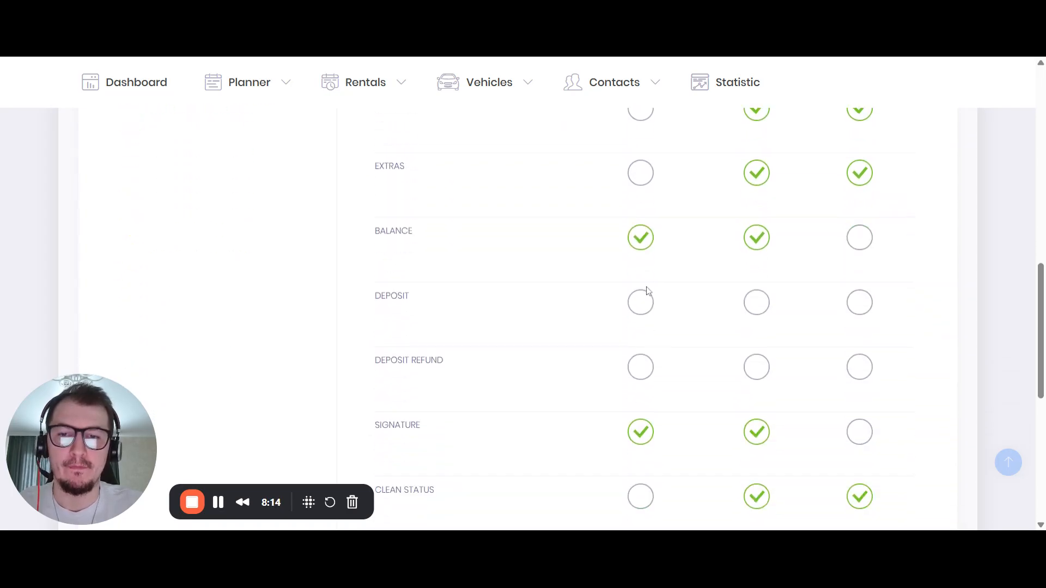
{"action": "left_click", "coordinate": [641, 245]}
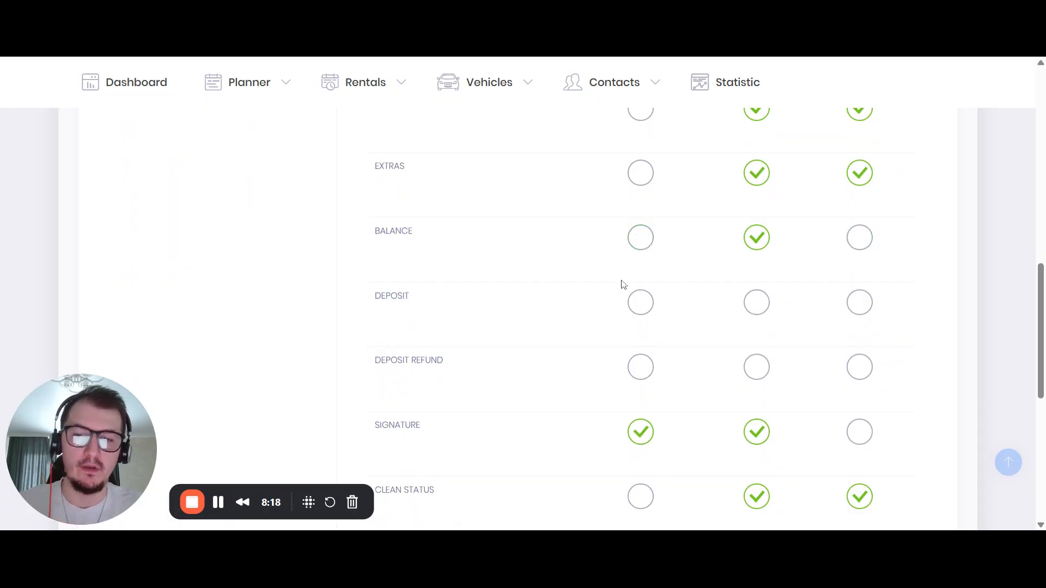
{"action": "scroll", "coordinate": [515, 271], "scroll_direction": "down", "scroll_amount": 3}
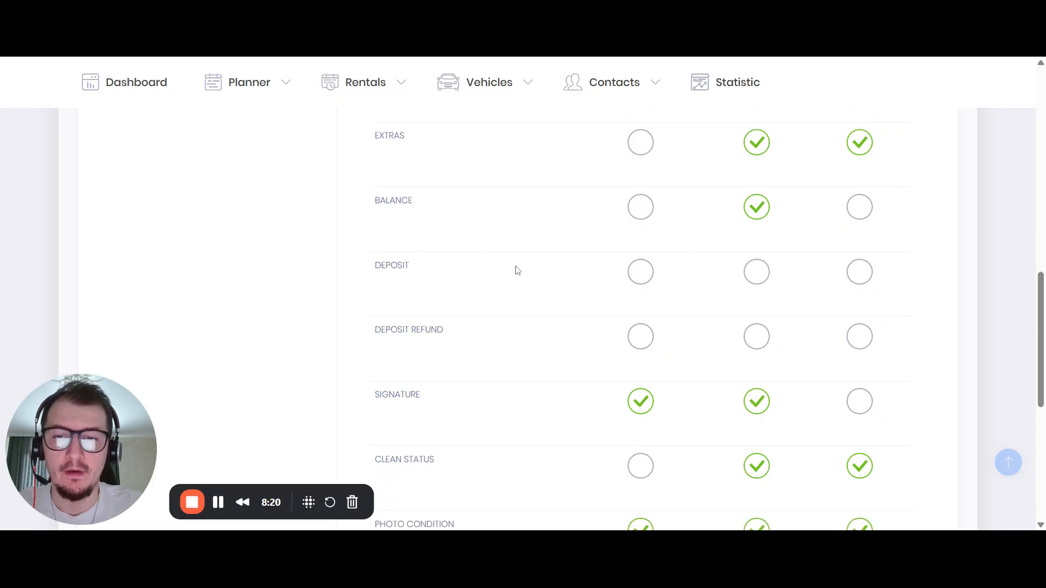
{"action": "scroll", "coordinate": [518, 333], "scroll_direction": "down", "scroll_amount": 2}
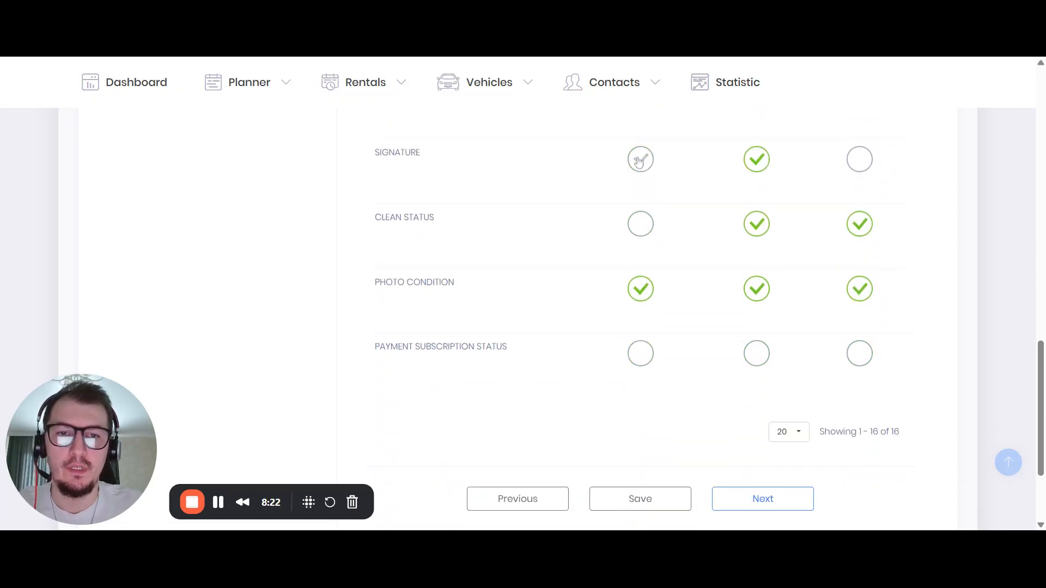
{"action": "left_click", "coordinate": [638, 500]}
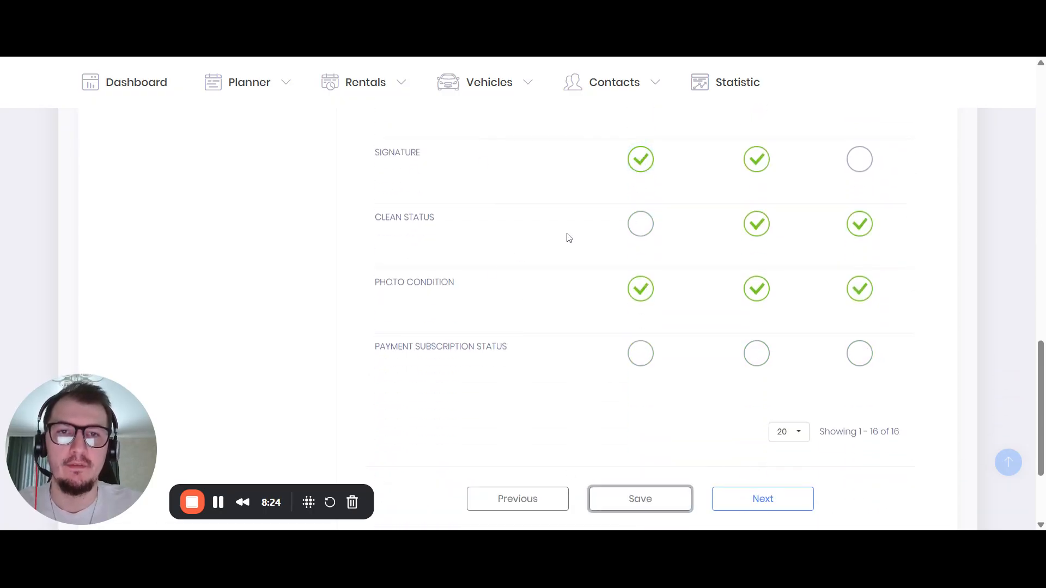
{"action": "left_click", "coordinate": [362, 163]}
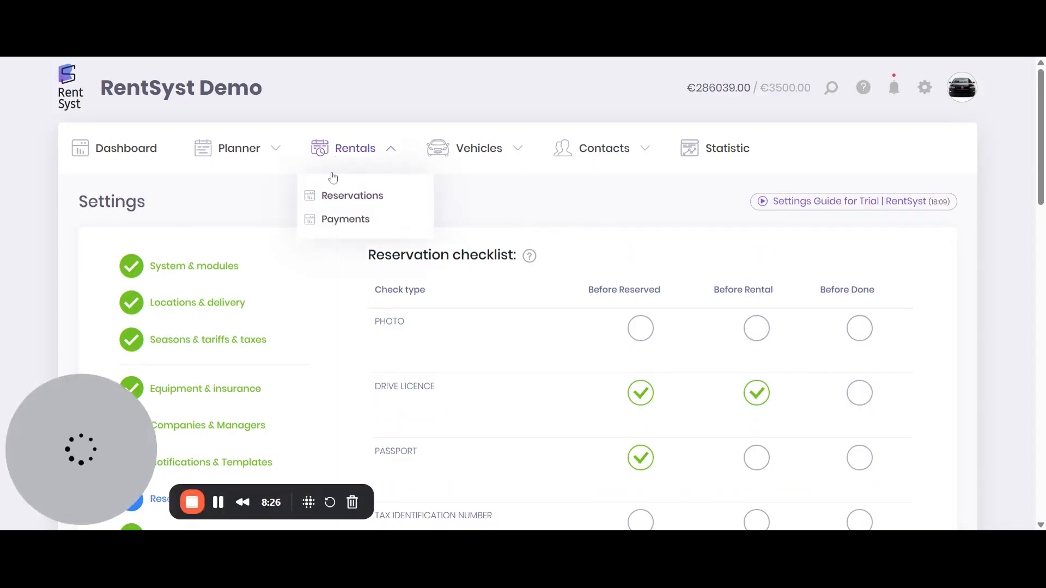
Open the Timeline planner and make a first attempt at moving booking 896
{"action": "left_click", "coordinate": [238, 151]}
{"action": "left_click", "coordinate": [240, 216]}
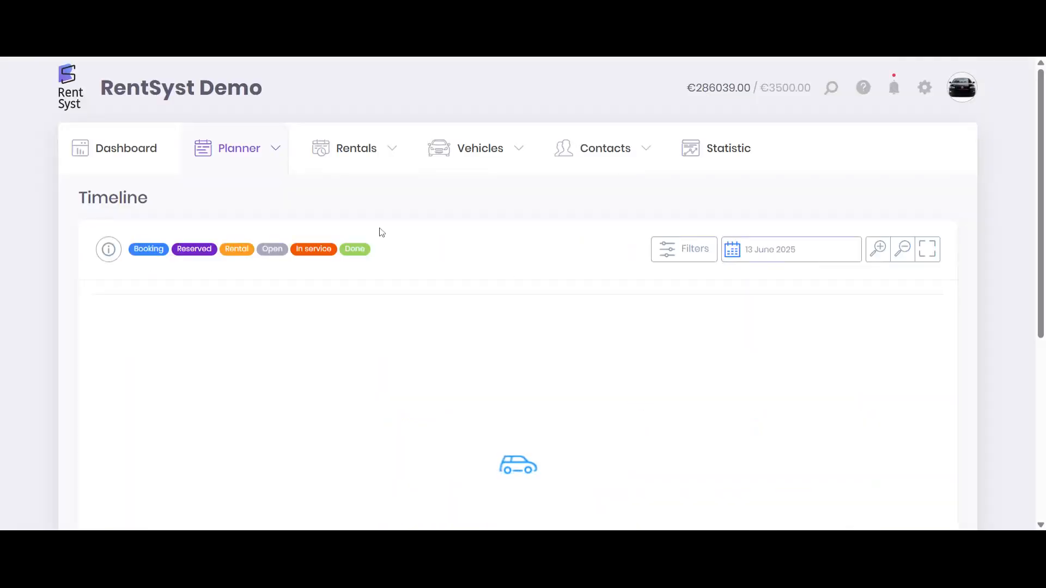
{"action": "scroll", "coordinate": [1030, 113], "scroll_direction": "down", "scroll_amount": 5}
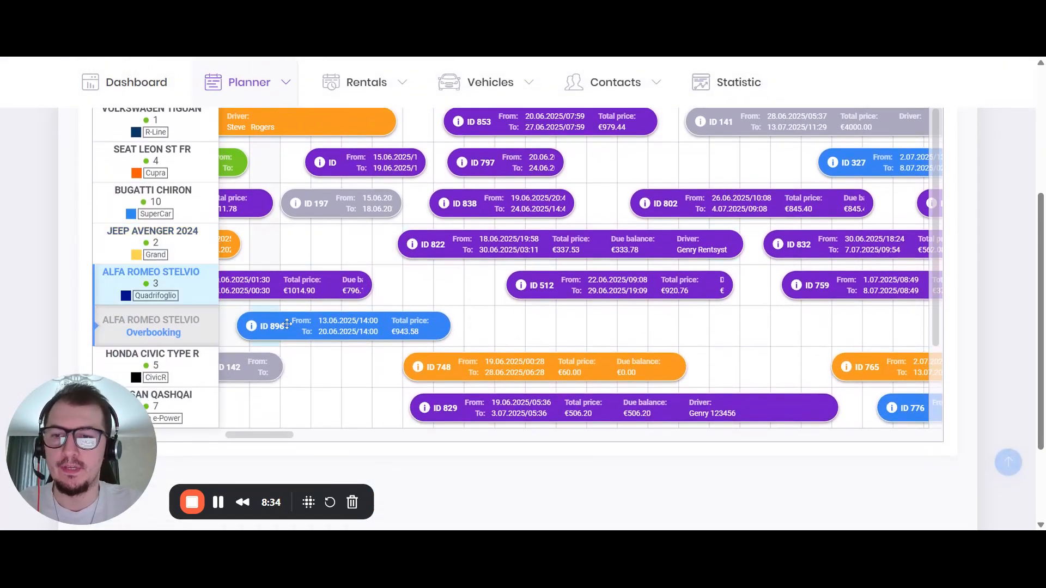
{"action": "left_click_drag", "start_coordinate": [287, 326], "coordinate": [289, 326]}
{"action": "left_click", "coordinate": [563, 428]}
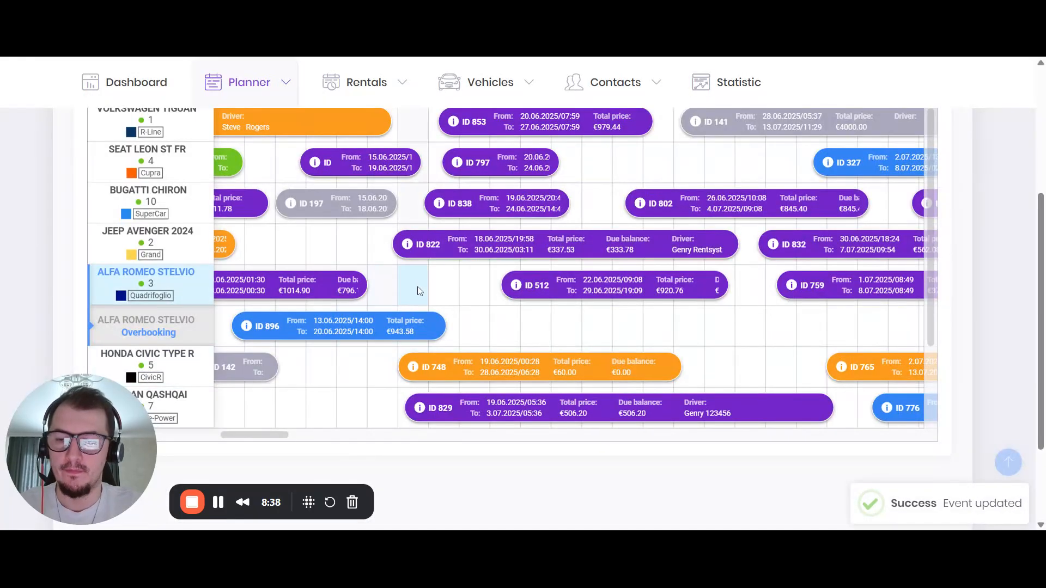
{"action": "scroll", "coordinate": [425, 289], "scroll_direction": "right", "scroll_amount": 5}
{"action": "scroll", "coordinate": [437, 293], "scroll_direction": "up", "scroll_amount": 1}
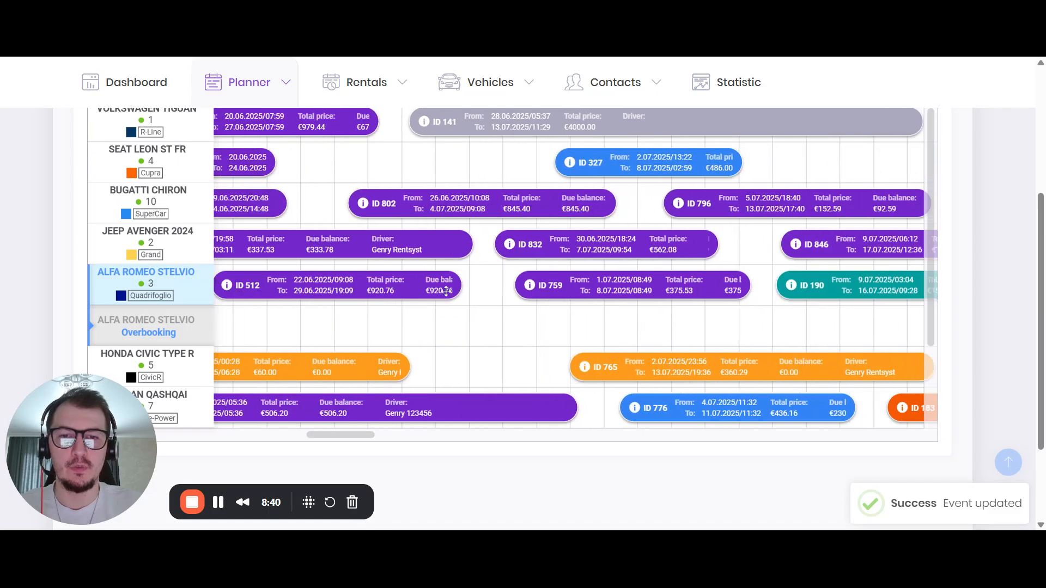
{"action": "scroll", "coordinate": [445, 293], "scroll_direction": "down", "scroll_amount": 5}
{"action": "scroll", "coordinate": [1034, 252], "scroll_direction": "up", "scroll_amount": 1}
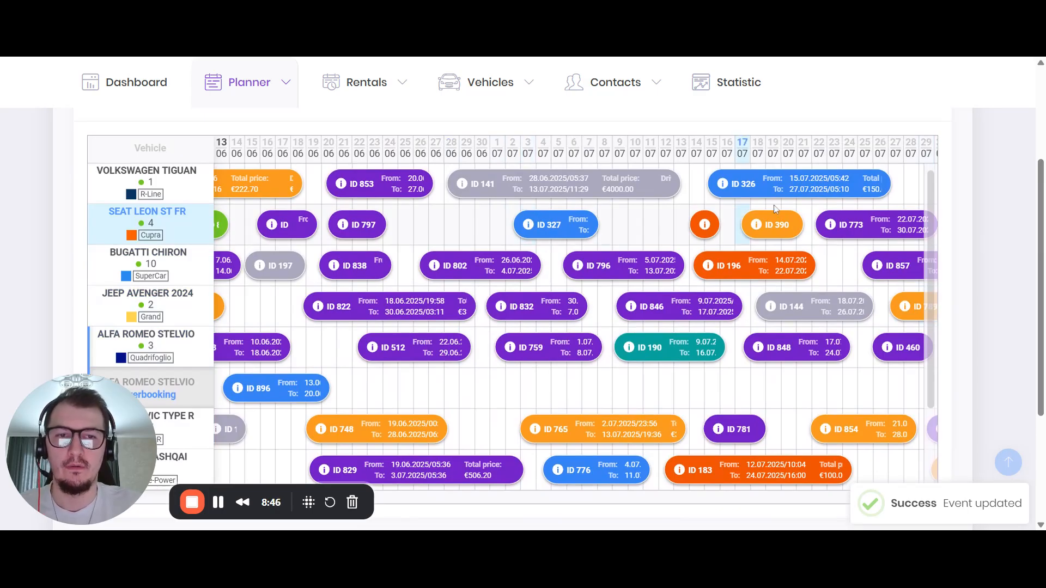
{"action": "scroll", "coordinate": [637, 256], "scroll_direction": "down", "scroll_amount": 3}
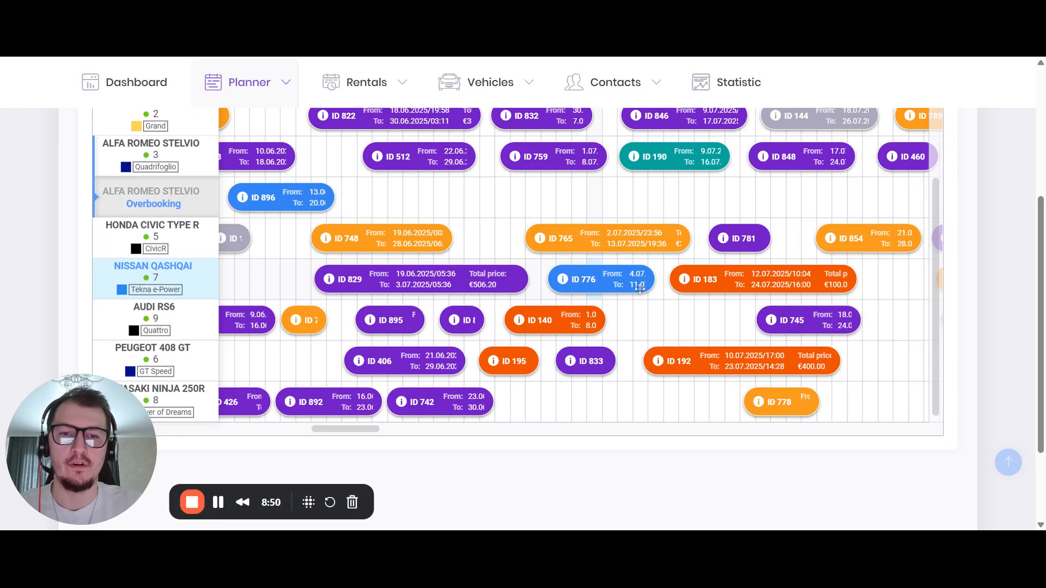
{"action": "scroll", "coordinate": [495, 323], "scroll_direction": "up", "scroll_amount": 1}
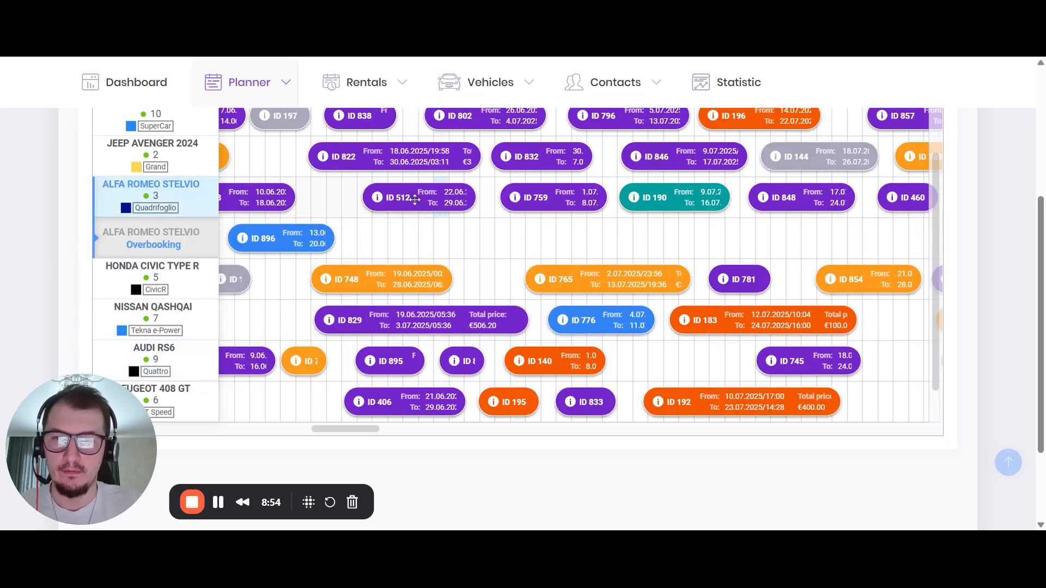
Move booking 512 to the Audi RS6 row and booking 896 to the Alfa Romeo Stelvio row
{"action": "left_click_drag", "start_coordinate": [415, 201], "coordinate": [688, 362]}
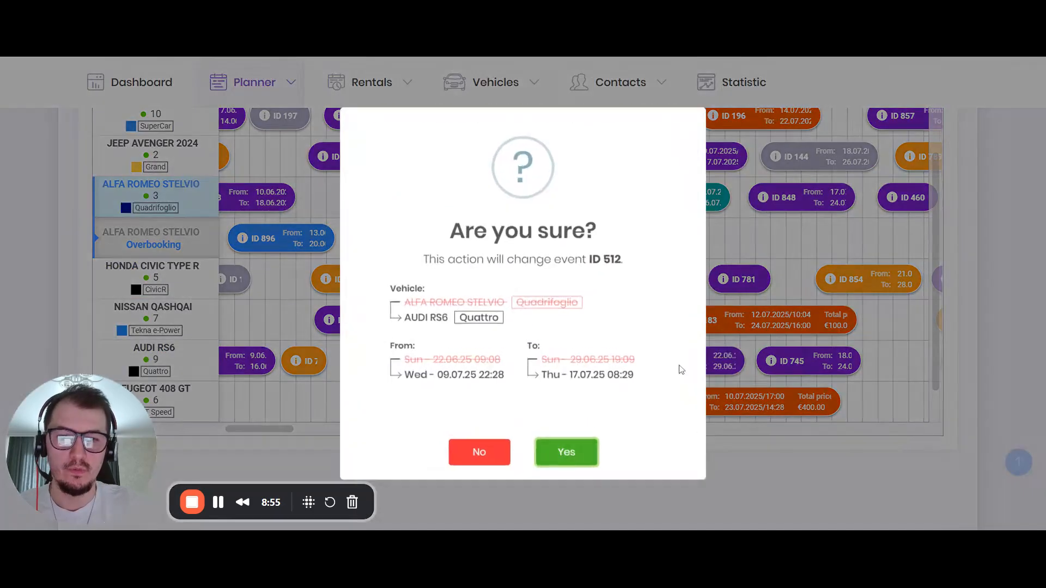
{"action": "left_click", "coordinate": [574, 449]}
{"action": "left_click_drag", "start_coordinate": [303, 250], "coordinate": [385, 196]}
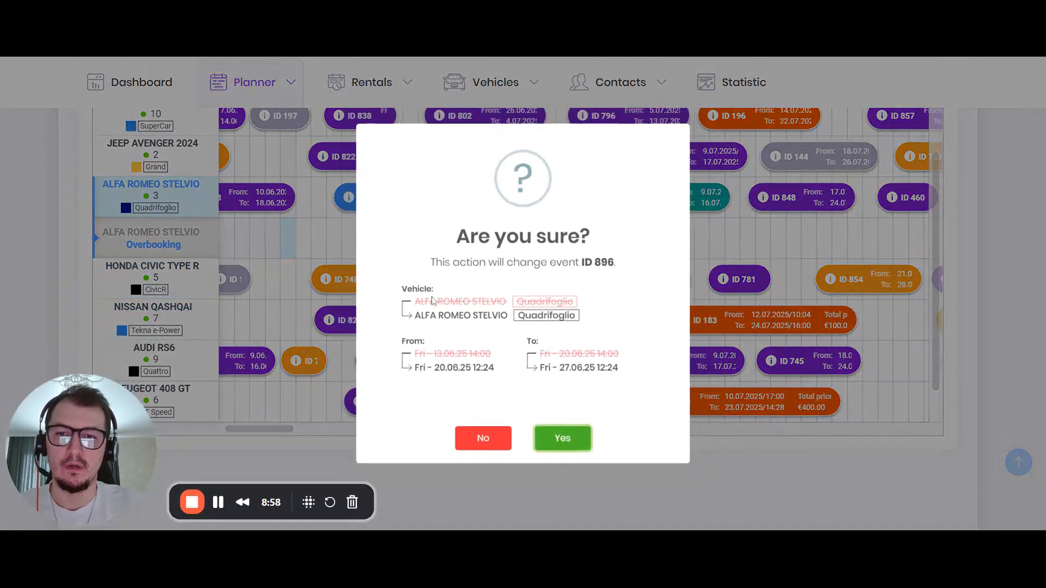
{"action": "left_click", "coordinate": [560, 446]}
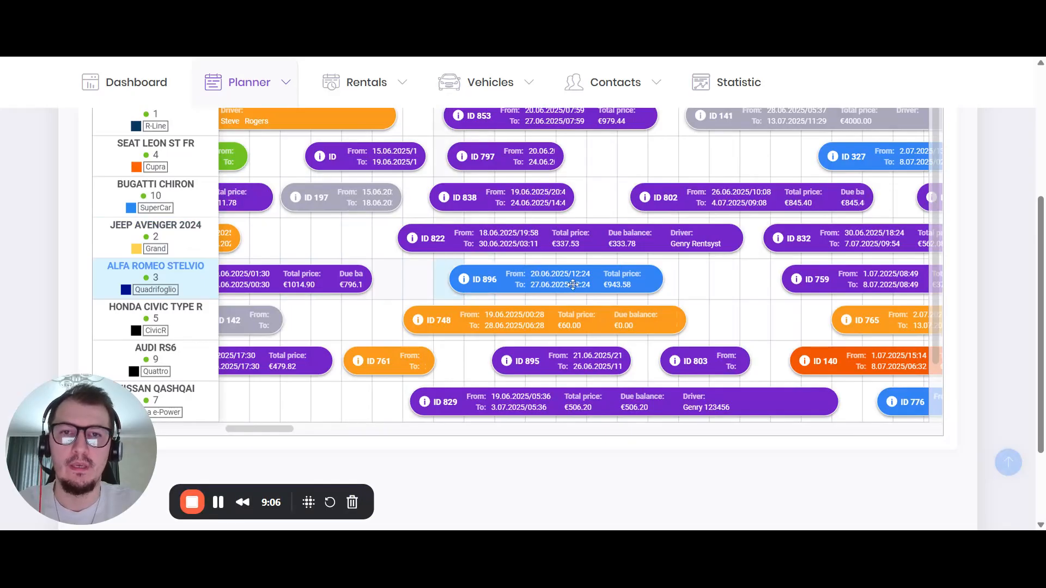
{"action": "scroll", "coordinate": [572, 284], "scroll_direction": "up", "scroll_amount": 5}
{"action": "mouse_move", "coordinate": [360, 149]}
{"action": "left_click", "coordinate": [387, 206]}
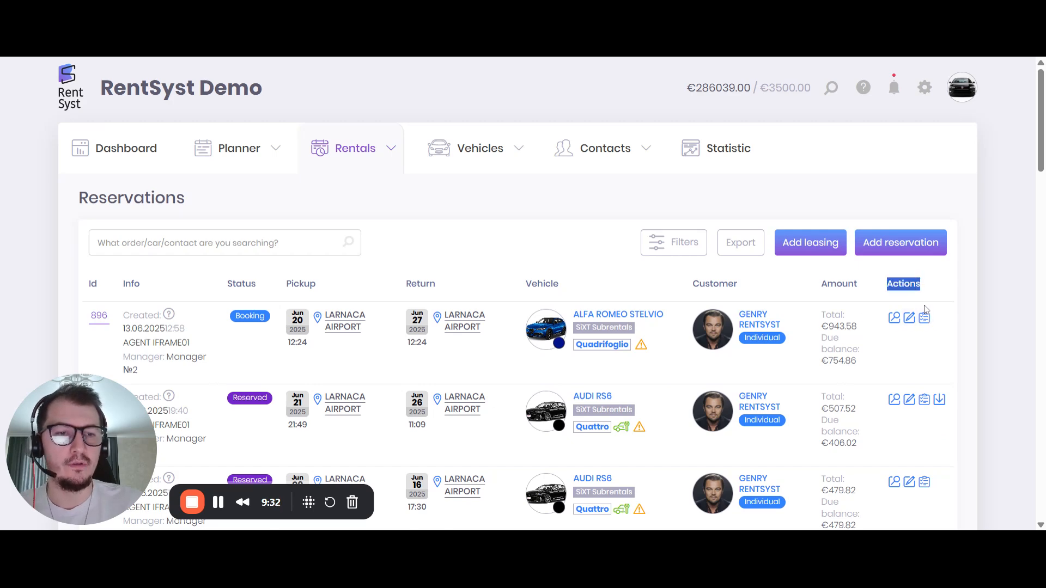
Open booking 896's reservation check, review the Payments details, then collapse them
{"action": "left_click", "coordinate": [924, 324]}
{"action": "scroll", "coordinate": [613, 373], "scroll_direction": "down", "scroll_amount": 4}
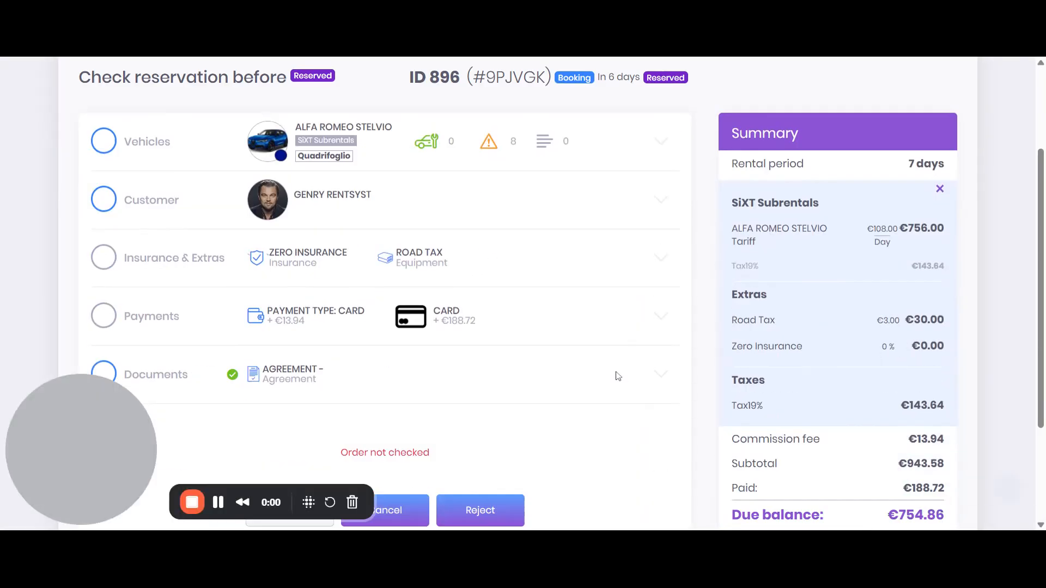
{"action": "left_click", "coordinate": [612, 245]}
{"action": "scroll", "coordinate": [621, 325], "scroll_direction": "down", "scroll_amount": 1}
{"action": "scroll", "coordinate": [620, 326], "scroll_direction": "down", "scroll_amount": 2}
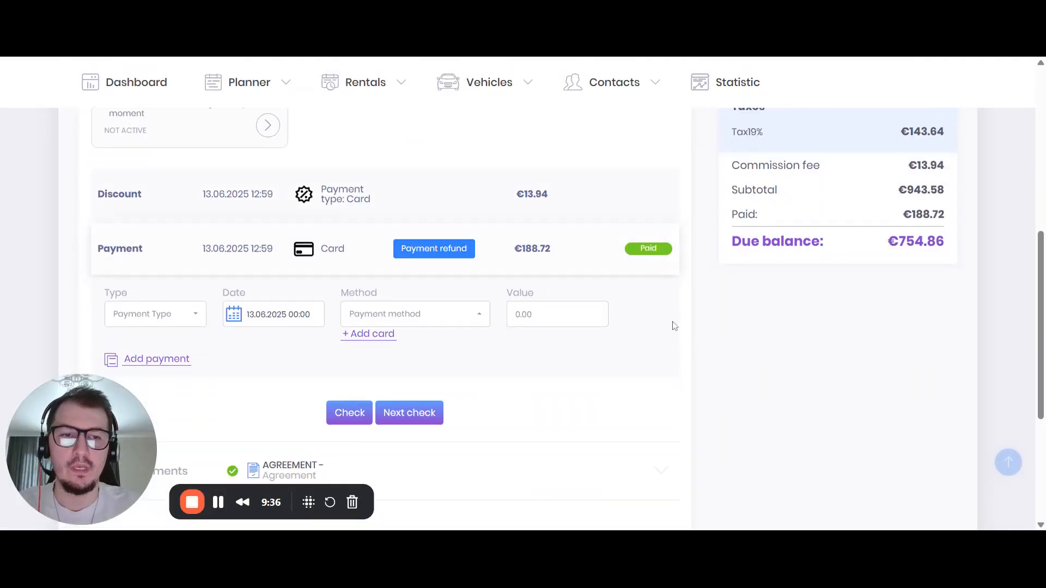
{"action": "scroll", "coordinate": [673, 325], "scroll_direction": "up", "scroll_amount": 6}
{"action": "scroll", "coordinate": [807, 361], "scroll_direction": "down", "scroll_amount": 2}
{"action": "scroll", "coordinate": [808, 361], "scroll_direction": "down", "scroll_amount": 2}
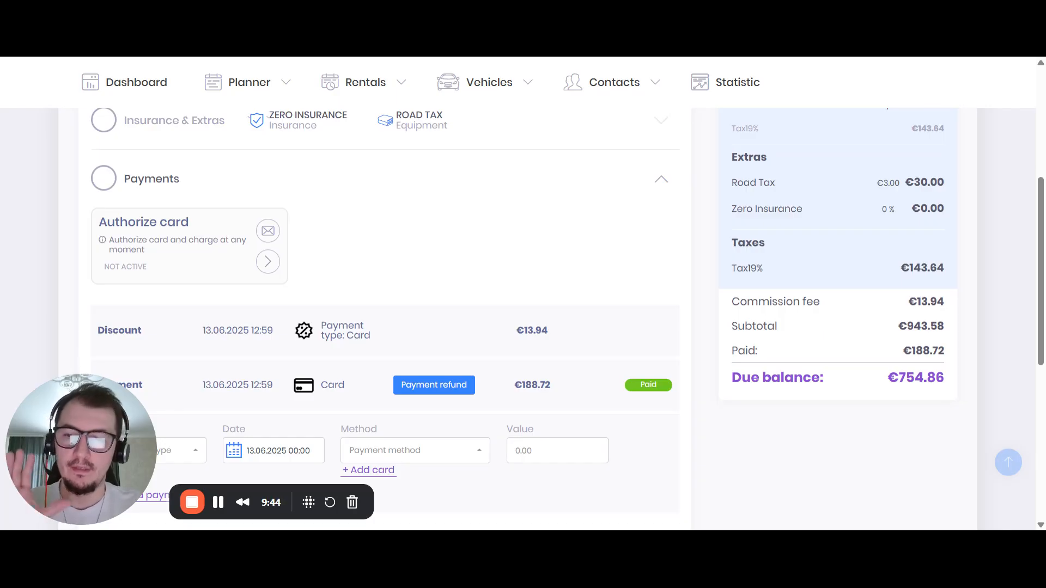
{"action": "scroll", "coordinate": [708, 323], "scroll_direction": "up", "scroll_amount": 2}
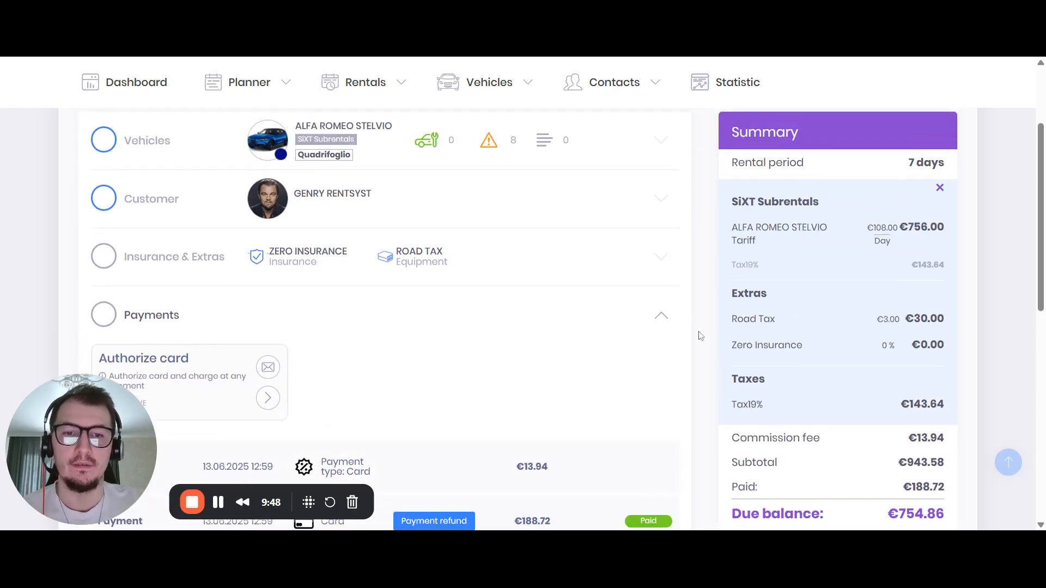
{"action": "left_click", "coordinate": [668, 324]}
{"action": "scroll", "coordinate": [522, 329], "scroll_direction": "up", "scroll_amount": 2}
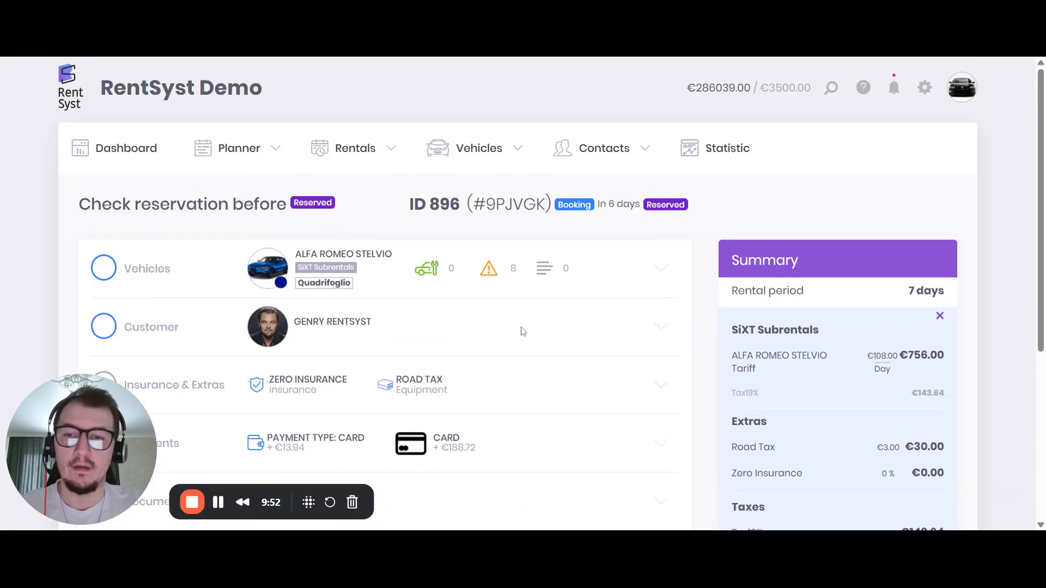
Mark the Vehicles step of booking 896's checklist as checked and collapse its details
{"action": "left_click", "coordinate": [659, 269]}
{"action": "scroll", "coordinate": [564, 267], "scroll_direction": "down", "scroll_amount": 2}
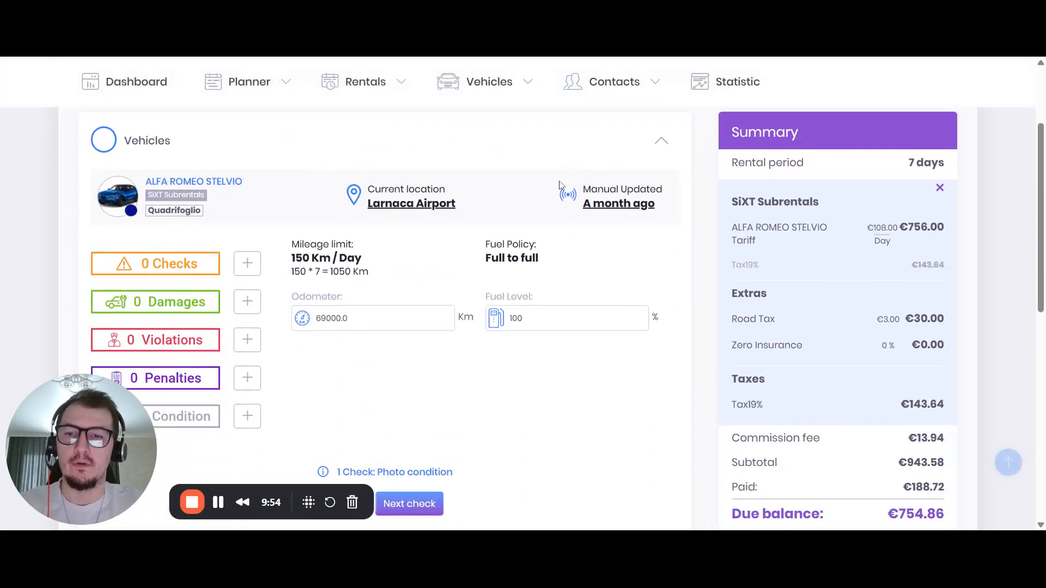
{"action": "left_click", "coordinate": [99, 146]}
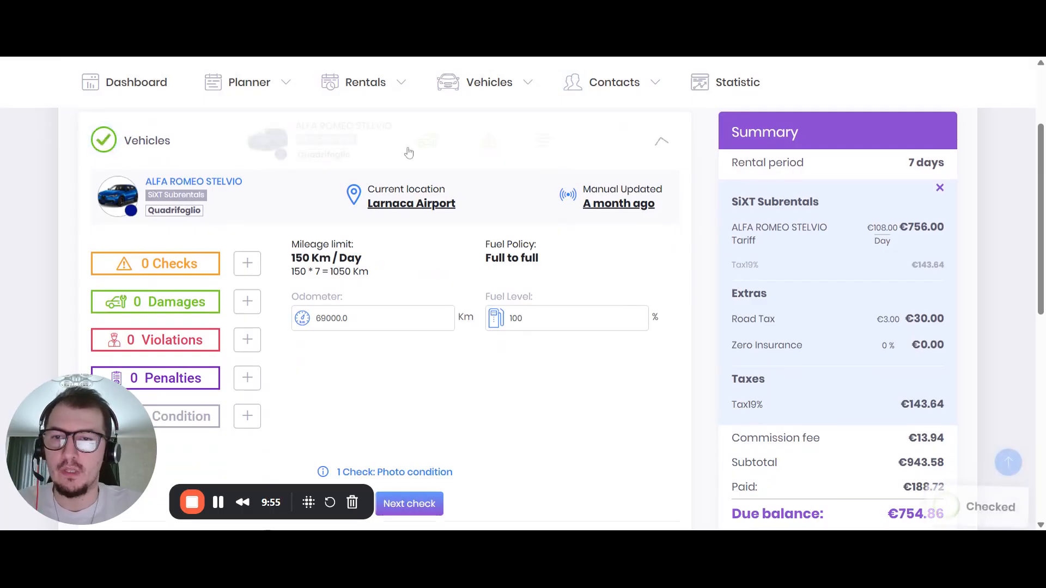
{"action": "left_click", "coordinate": [612, 152]}
{"action": "left_click", "coordinate": [494, 153]}
{"action": "scroll", "coordinate": [598, 206], "scroll_direction": "up", "scroll_amount": 3}
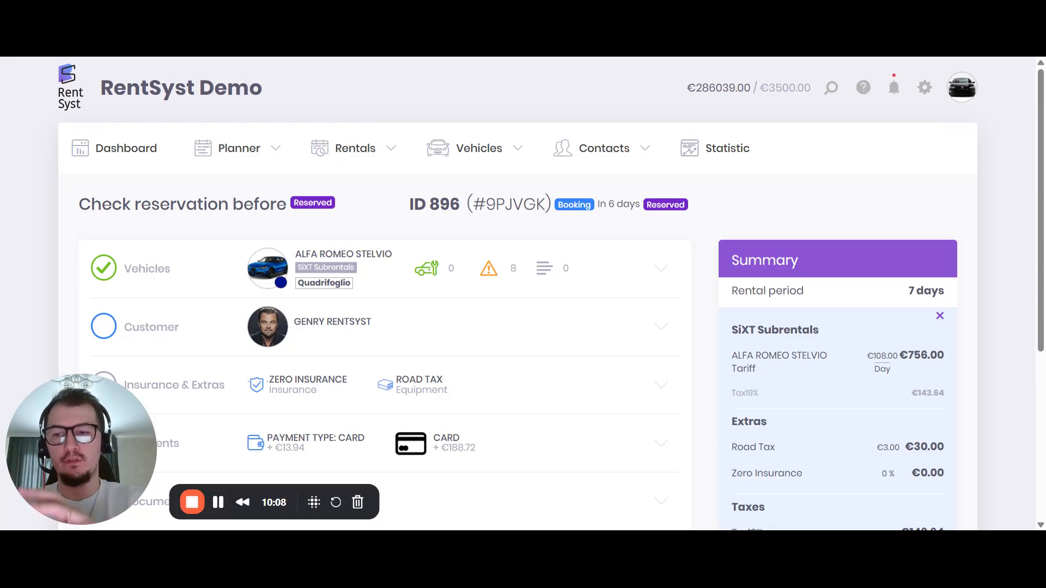
{"action": "scroll", "coordinate": [545, 218], "scroll_direction": "down", "scroll_amount": 1}
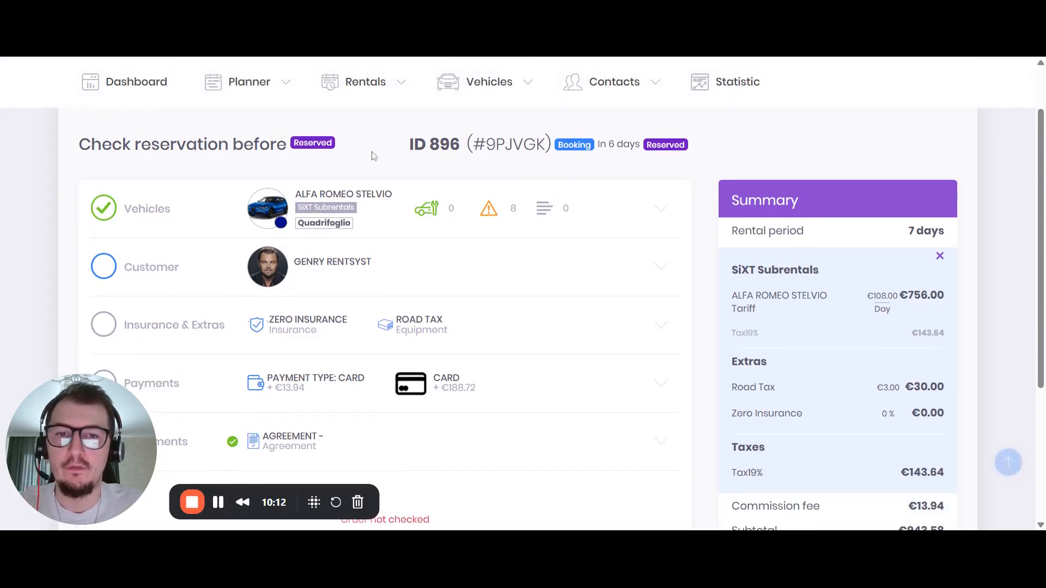
Mark the Customer step checked and review its required Drive licence and Passport checks
{"action": "left_click", "coordinate": [104, 267]}
{"action": "left_click", "coordinate": [651, 273]}
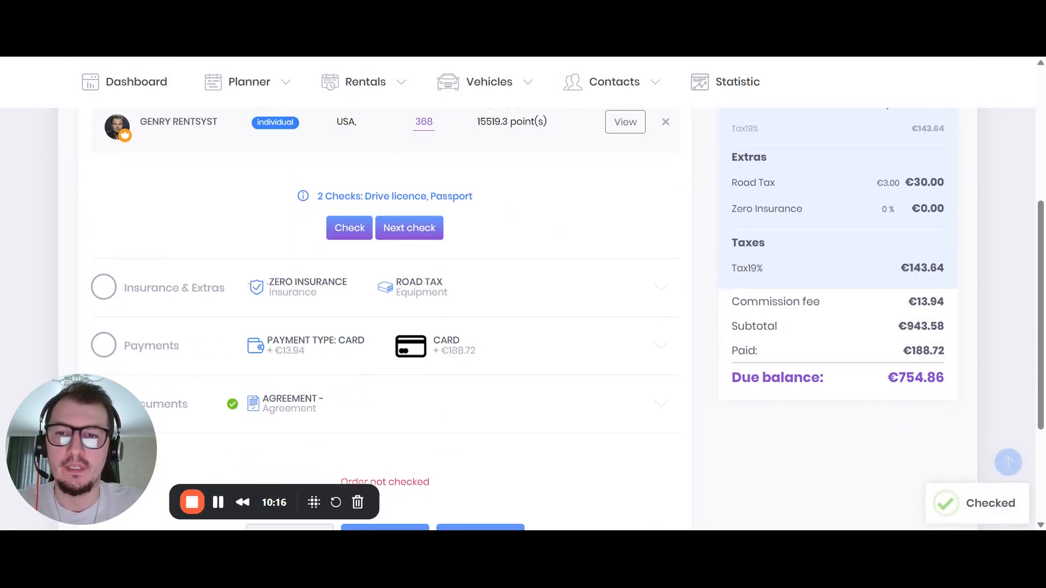
{"action": "left_click_drag", "start_coordinate": [316, 196], "coordinate": [363, 196]}
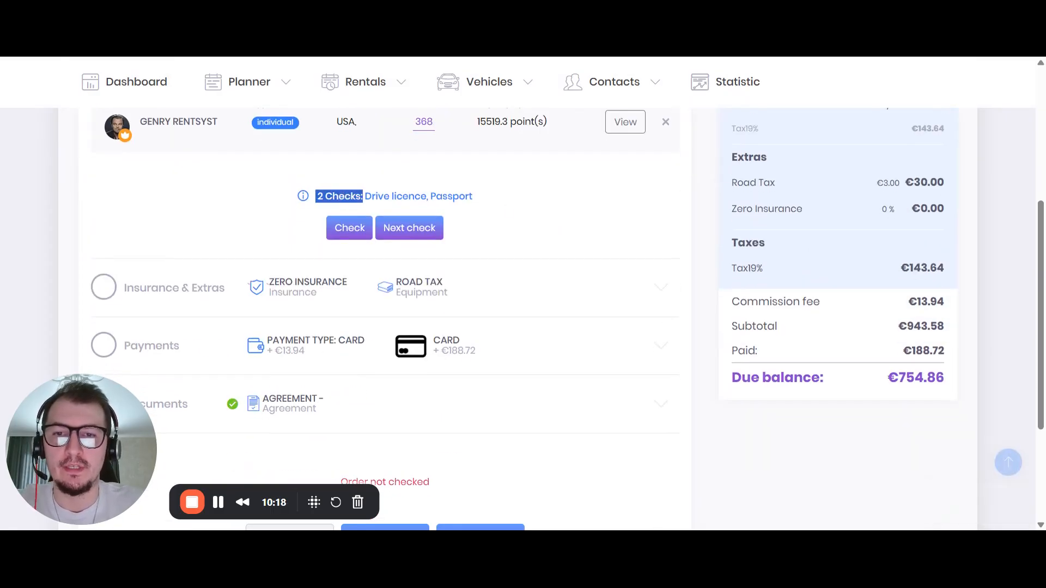
{"action": "left_click_drag", "start_coordinate": [472, 197], "coordinate": [364, 196]}
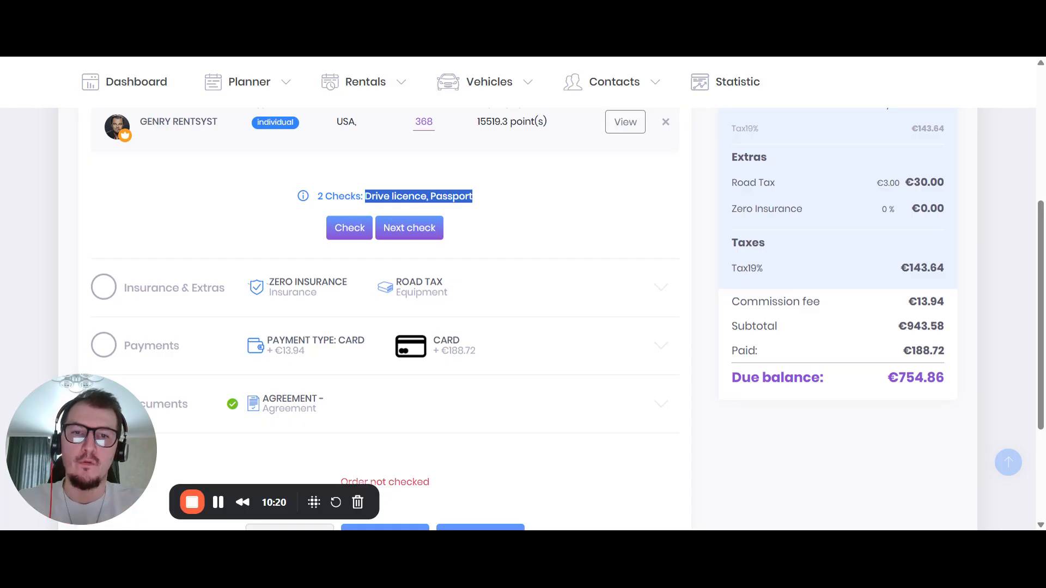
{"action": "scroll", "coordinate": [526, 245], "scroll_direction": "up", "scroll_amount": 1}
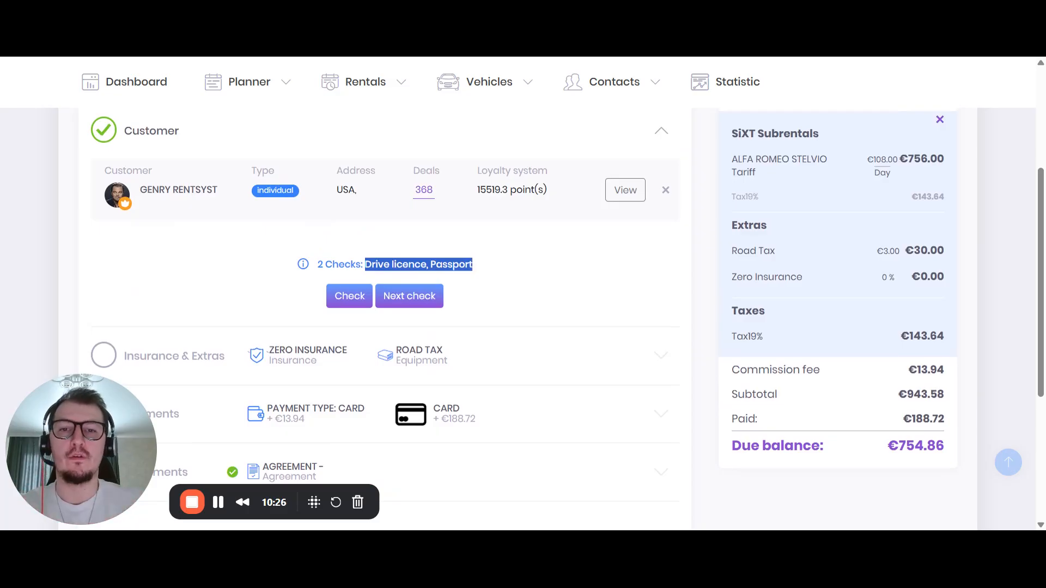
{"action": "left_click_drag", "start_coordinate": [491, 266], "coordinate": [488, 277]}
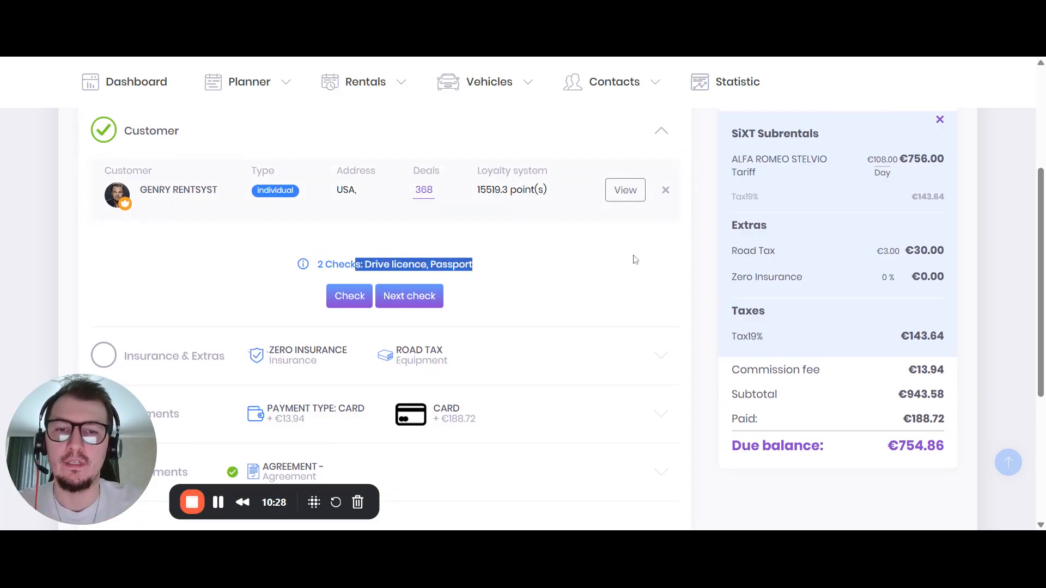
{"action": "left_click", "coordinate": [510, 268]}
{"action": "scroll", "coordinate": [539, 278], "scroll_direction": "up", "scroll_amount": 1}
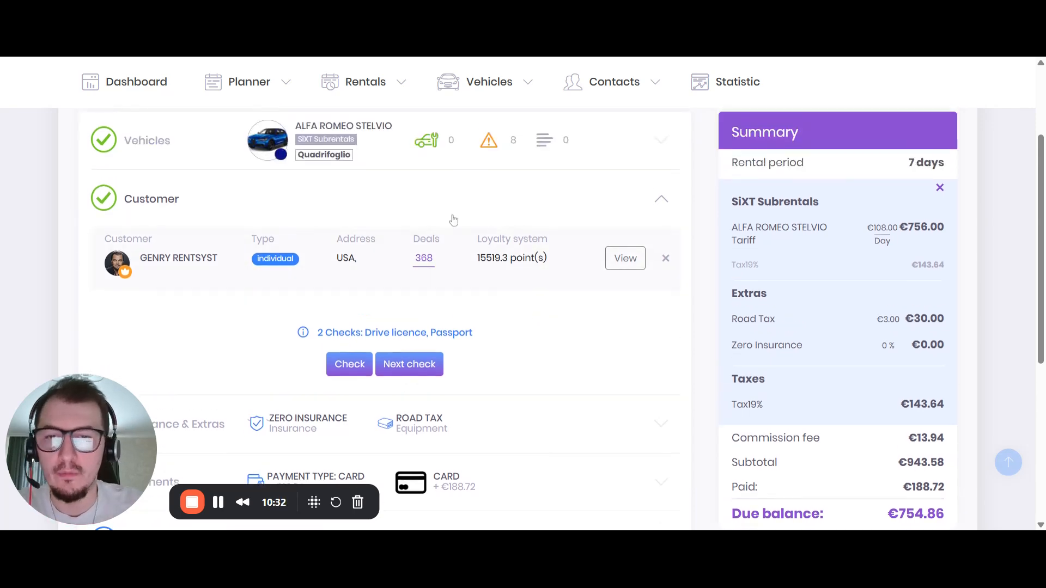
{"action": "left_click", "coordinate": [469, 200]}
Mark the Insurance & Extras step checked, reviewing its ZERO INSURANCE and ROAD TAX items
{"action": "left_click", "coordinate": [104, 256]}
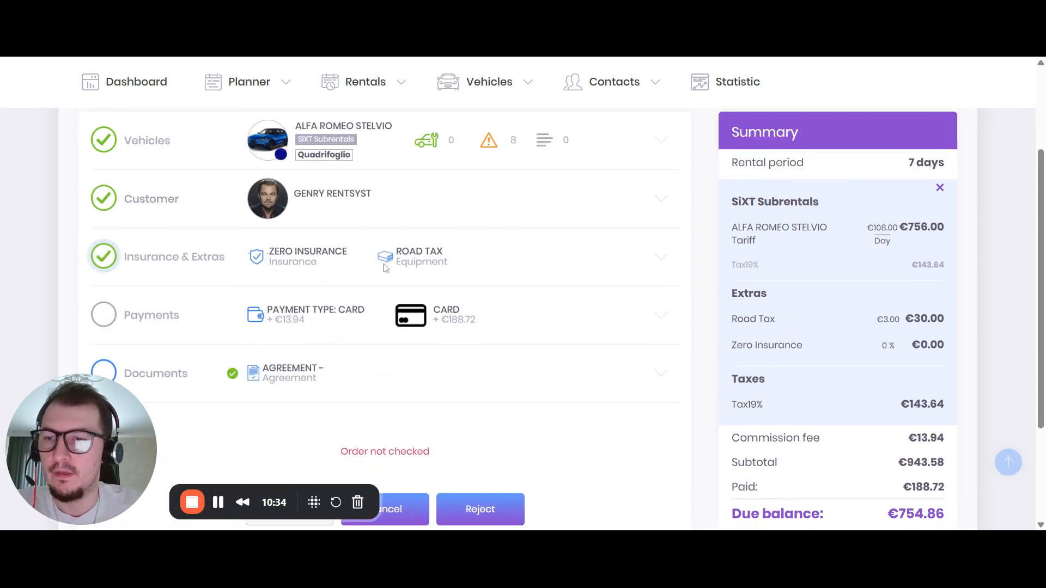
{"action": "left_click", "coordinate": [572, 276]}
{"action": "left_click_drag", "start_coordinate": [126, 175], "coordinate": [198, 176]}
{"action": "left_click_drag", "start_coordinate": [296, 176], "coordinate": [329, 177]}
{"action": "scroll", "coordinate": [374, 236], "scroll_direction": "up", "scroll_amount": 1}
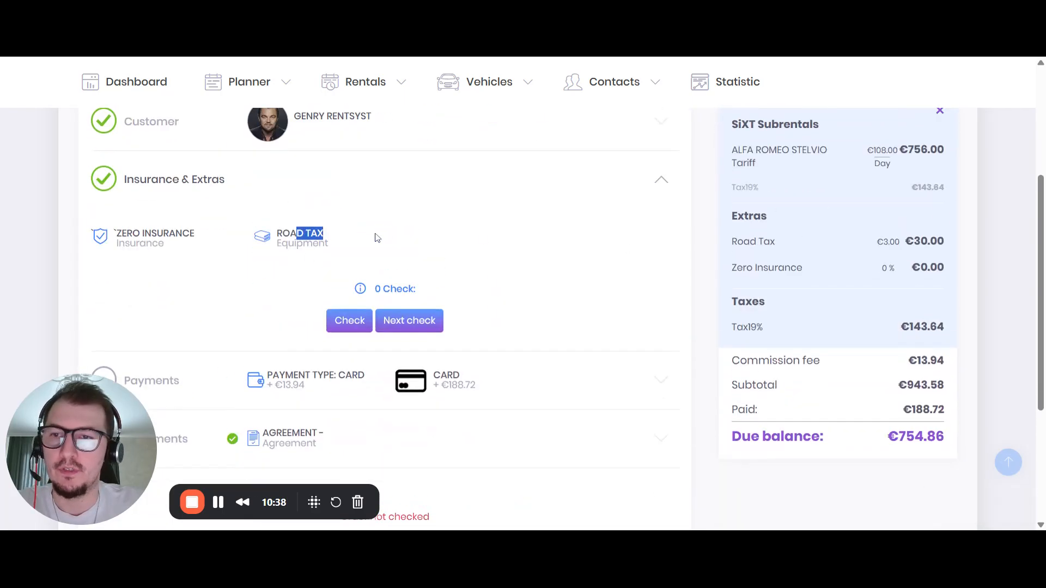
Mark the Payments step checked and expand the Documents step
{"action": "left_click", "coordinate": [423, 327]}
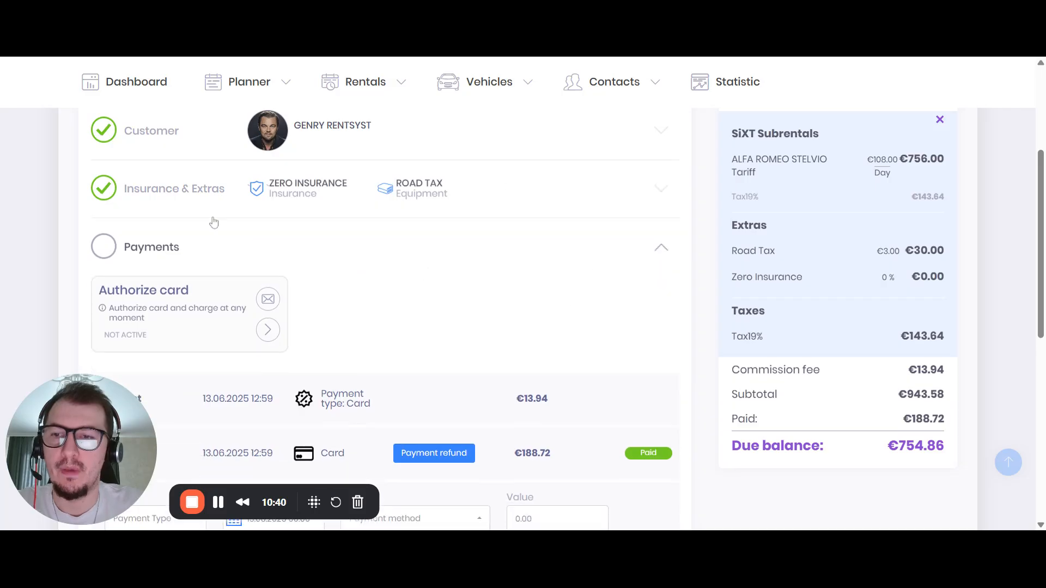
{"action": "left_click", "coordinate": [101, 249]}
{"action": "scroll", "coordinate": [626, 348], "scroll_direction": "down", "scroll_amount": 3}
{"action": "scroll", "coordinate": [455, 257], "scroll_direction": "up", "scroll_amount": 1}
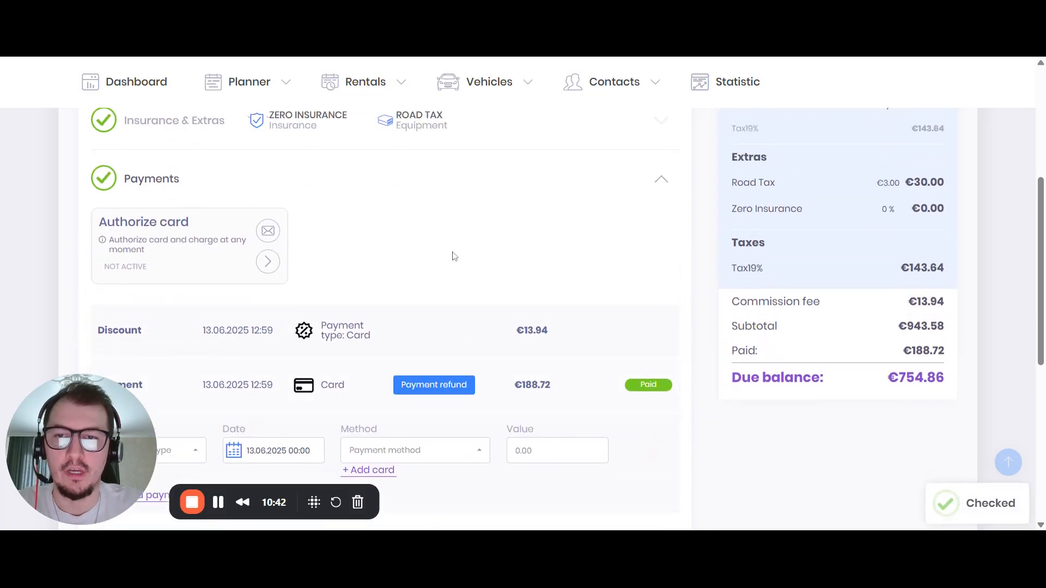
{"action": "left_click", "coordinate": [457, 188]}
{"action": "left_click", "coordinate": [470, 231]}
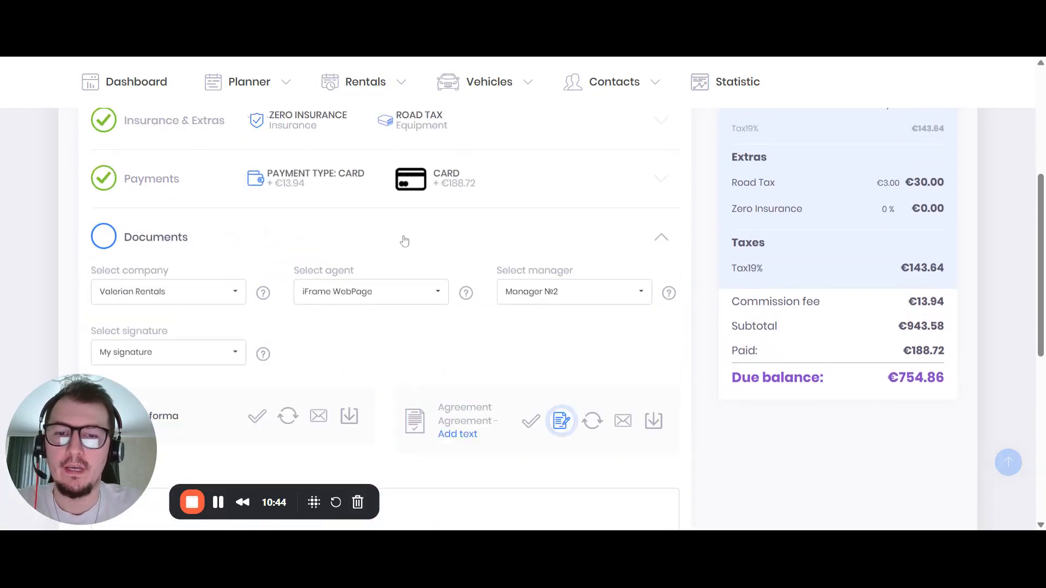
Generate rental Agreement 682 and dismiss the Signature not found error
{"action": "scroll", "coordinate": [403, 241], "scroll_direction": "down", "scroll_amount": 3}
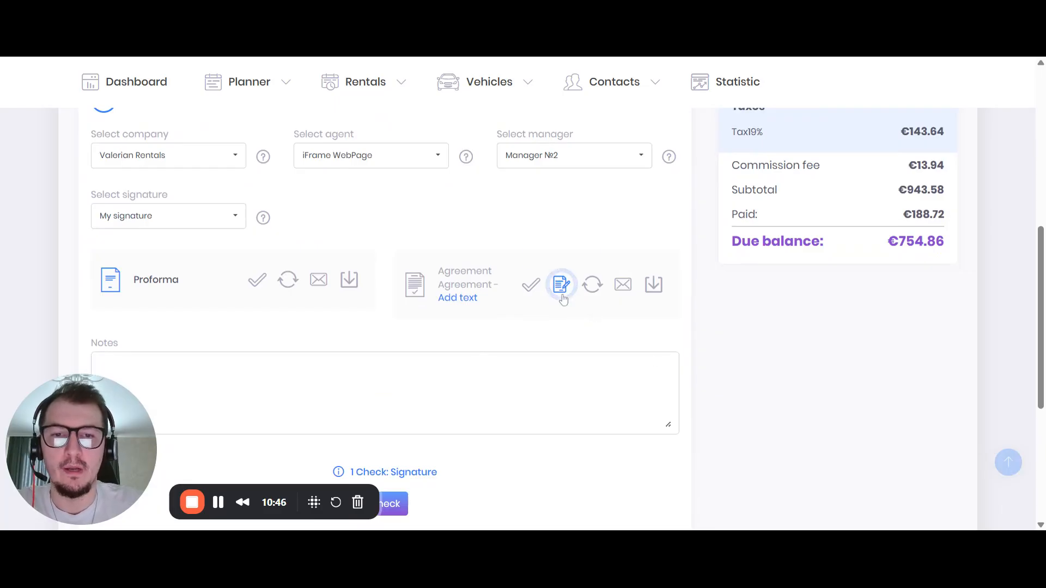
{"action": "left_click", "coordinate": [531, 285]}
{"action": "scroll", "coordinate": [311, 261], "scroll_direction": "down", "scroll_amount": 1}
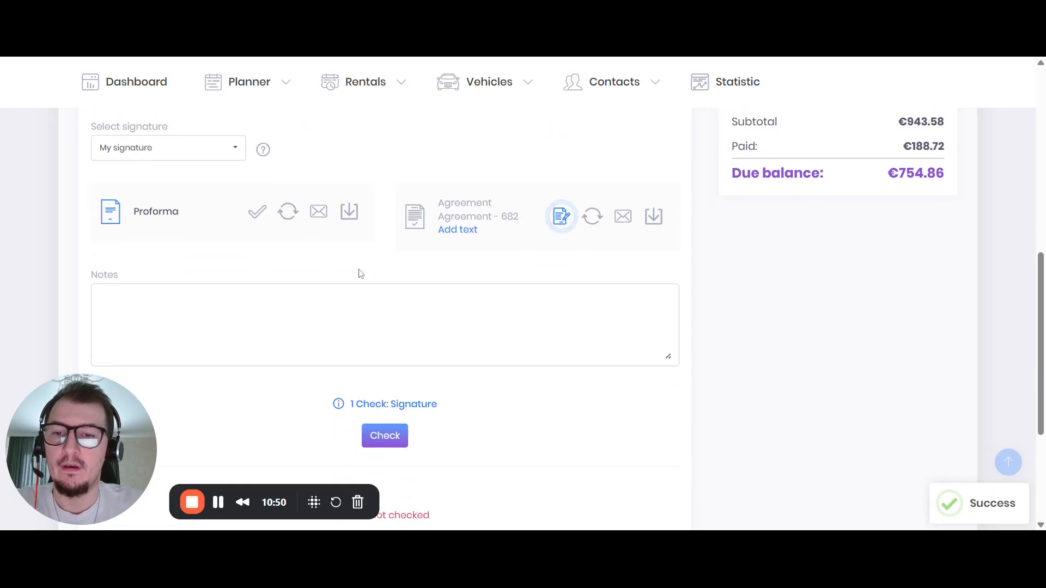
{"action": "scroll", "coordinate": [327, 283], "scroll_direction": "up", "scroll_amount": 3}
{"action": "scroll", "coordinate": [396, 347], "scroll_direction": "down", "scroll_amount": 4}
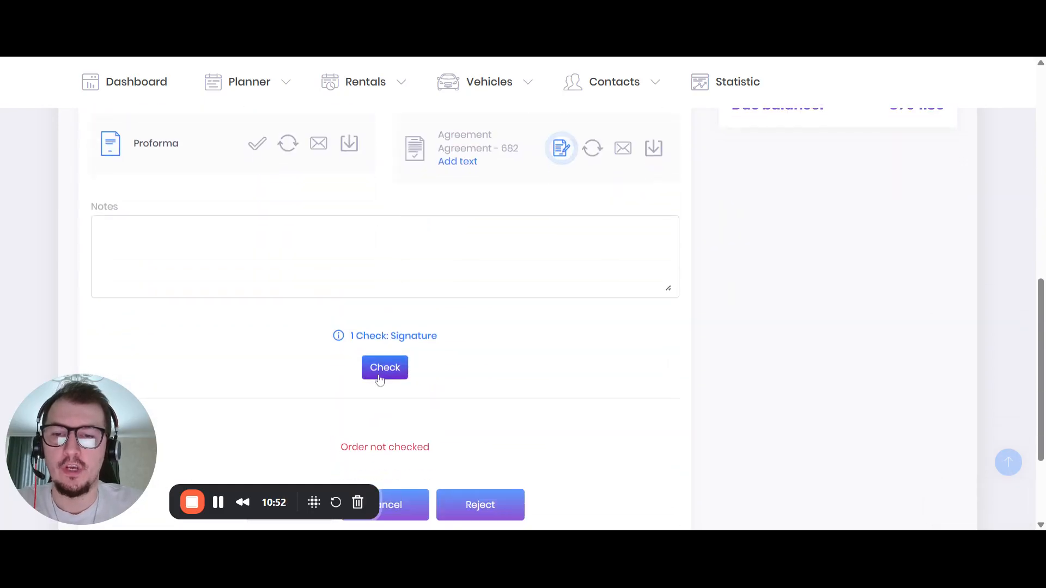
{"action": "left_click", "coordinate": [384, 368]}
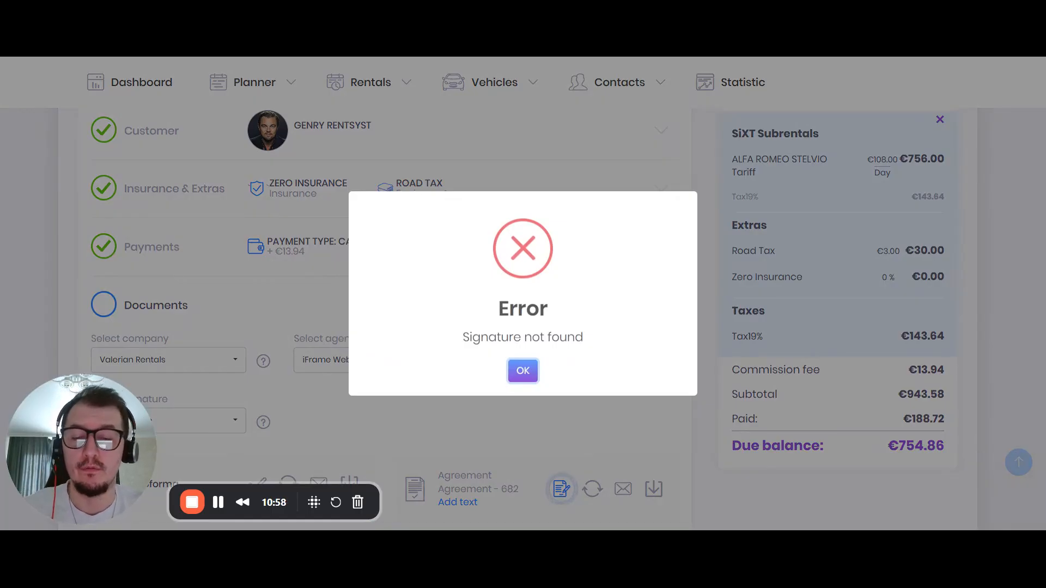
{"action": "left_click_drag", "start_coordinate": [461, 337], "coordinate": [612, 344]}
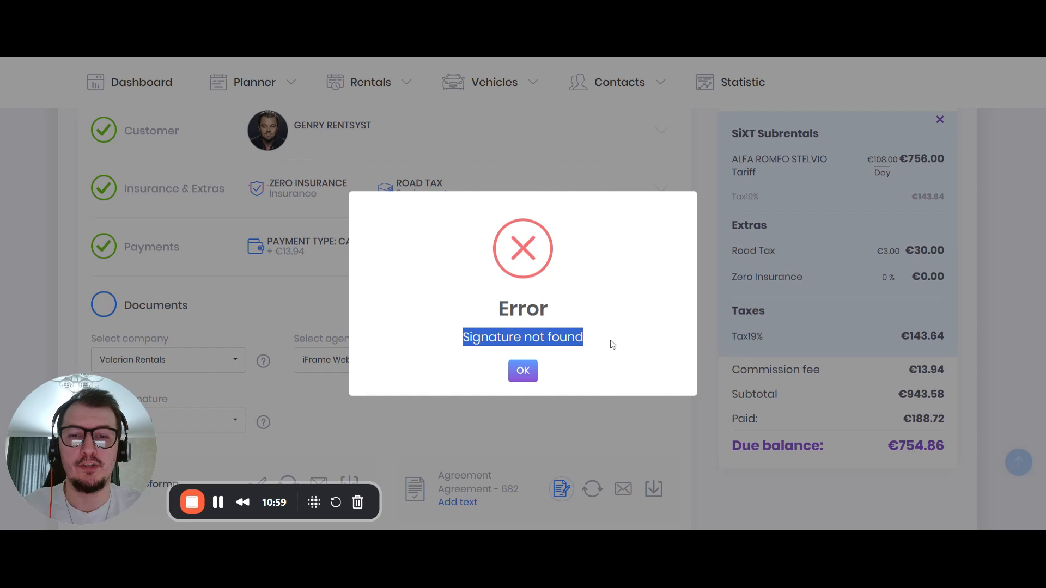
{"action": "left_click", "coordinate": [523, 370]}
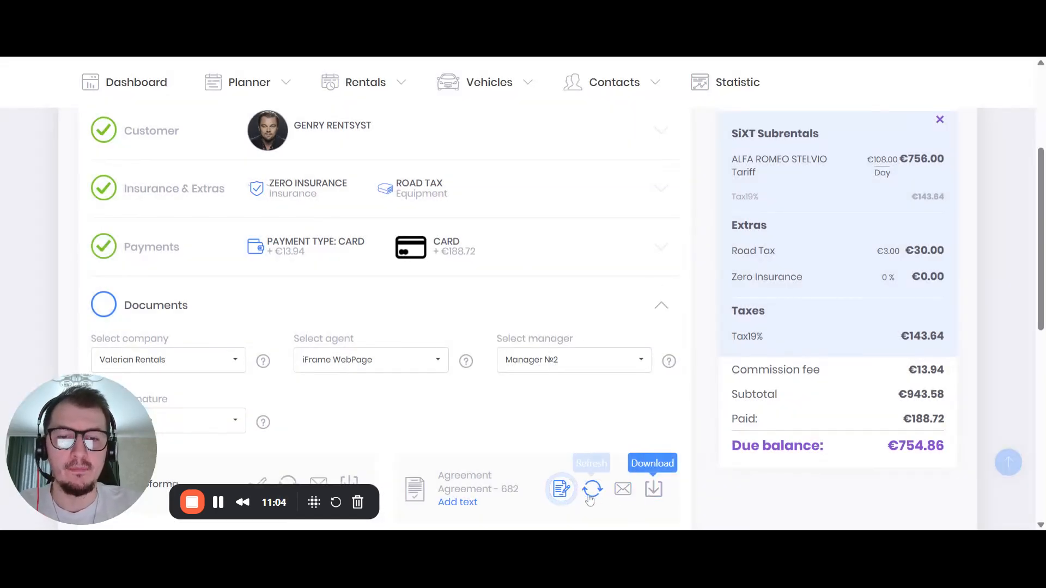
Draw and save a signature on the agreement, then mark the Documents step checked
{"action": "left_click", "coordinate": [562, 487]}
{"action": "left_click_drag", "start_coordinate": [418, 234], "coordinate": [381, 310]}
{"action": "mouse_move", "coordinate": [344, 358]}
{"action": "left_mouse_down"}
{"action": "mouse_move", "coordinate": [486, 303]}
{"action": "mouse_move", "coordinate": [561, 355]}
{"action": "mouse_move", "coordinate": [669, 229]}
{"action": "left_mouse_up"}
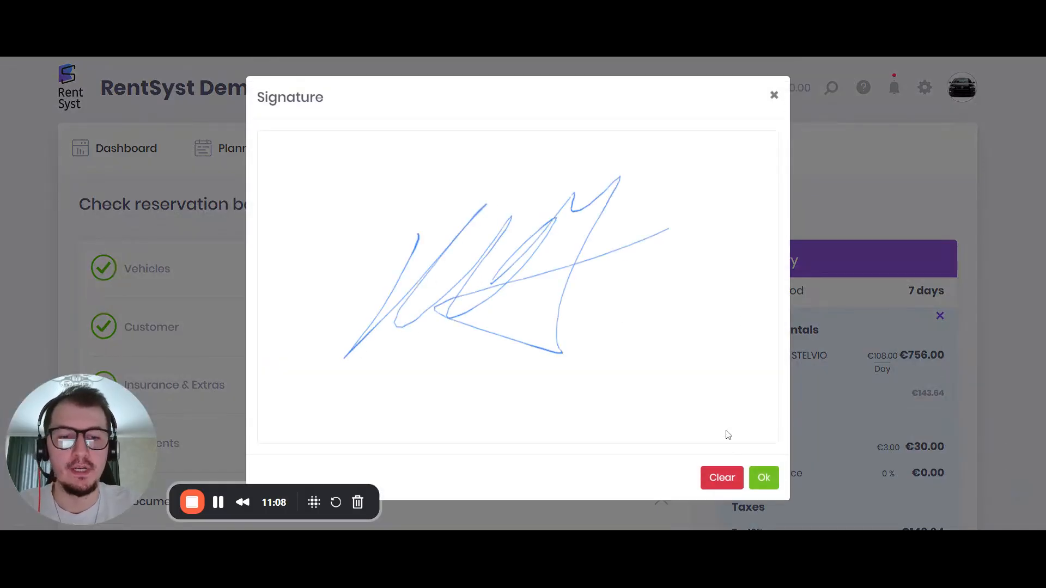
{"action": "left_click", "coordinate": [764, 478]}
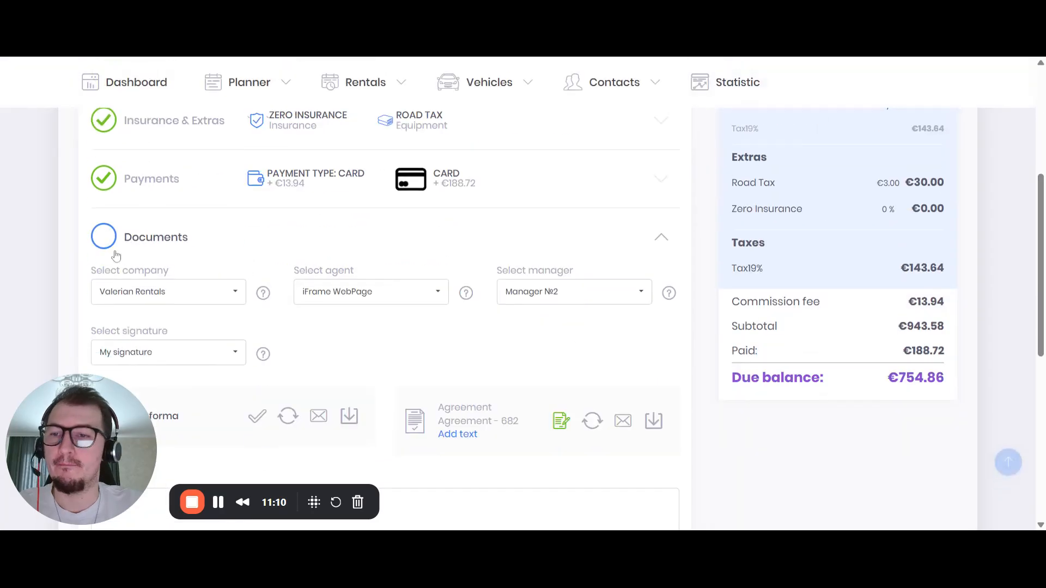
{"action": "left_click", "coordinate": [418, 247]}
{"action": "scroll", "coordinate": [378, 234], "scroll_direction": "down", "scroll_amount": 1}
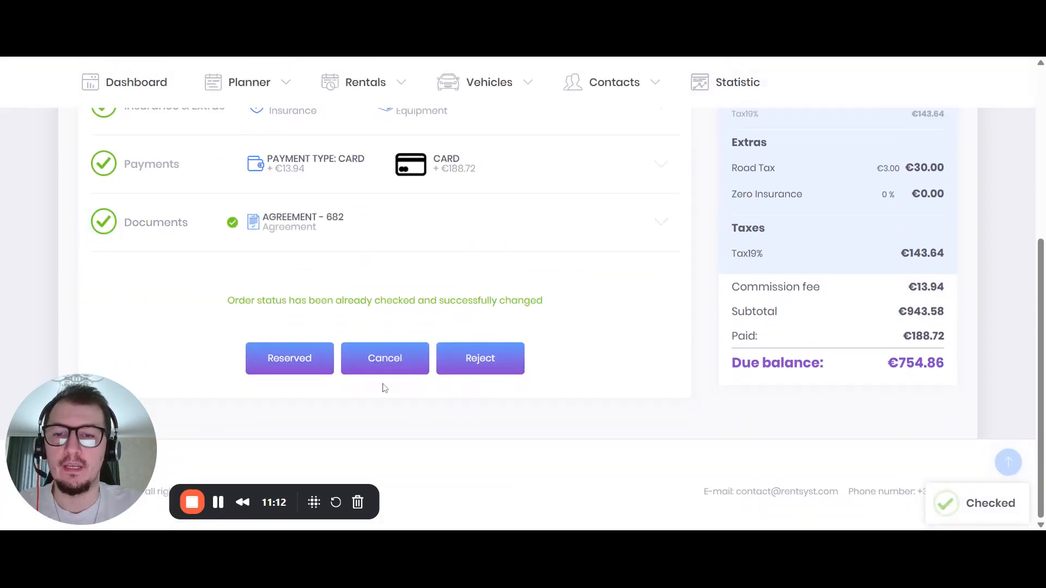
Mark booking 896 as Reserved, then review its customer and €943.58 total in the Reservations list
{"action": "left_click", "coordinate": [299, 359]}
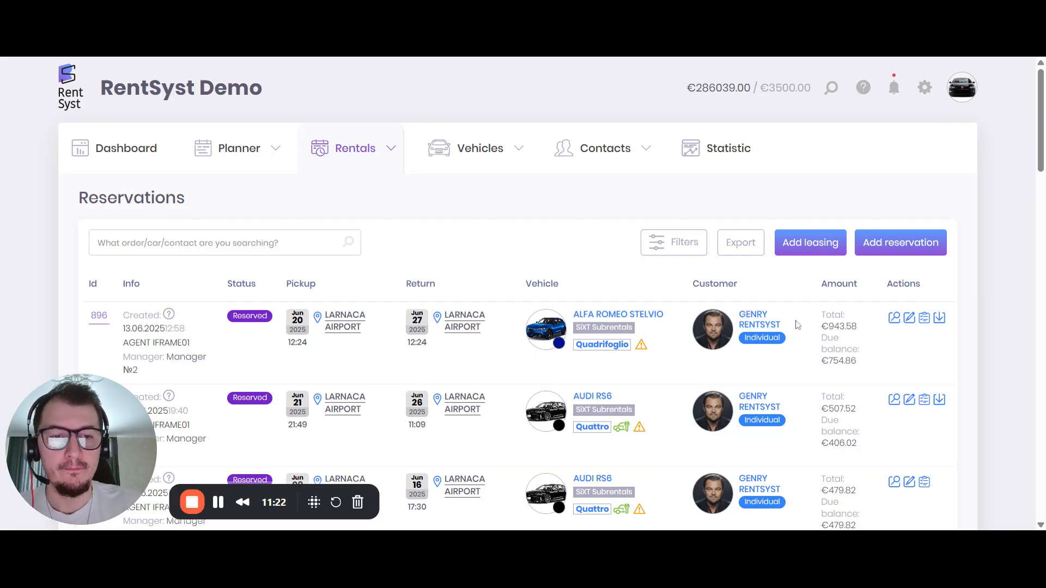
{"action": "left_click_drag", "start_coordinate": [788, 326], "coordinate": [745, 315]}
{"action": "left_click", "coordinate": [791, 288]}
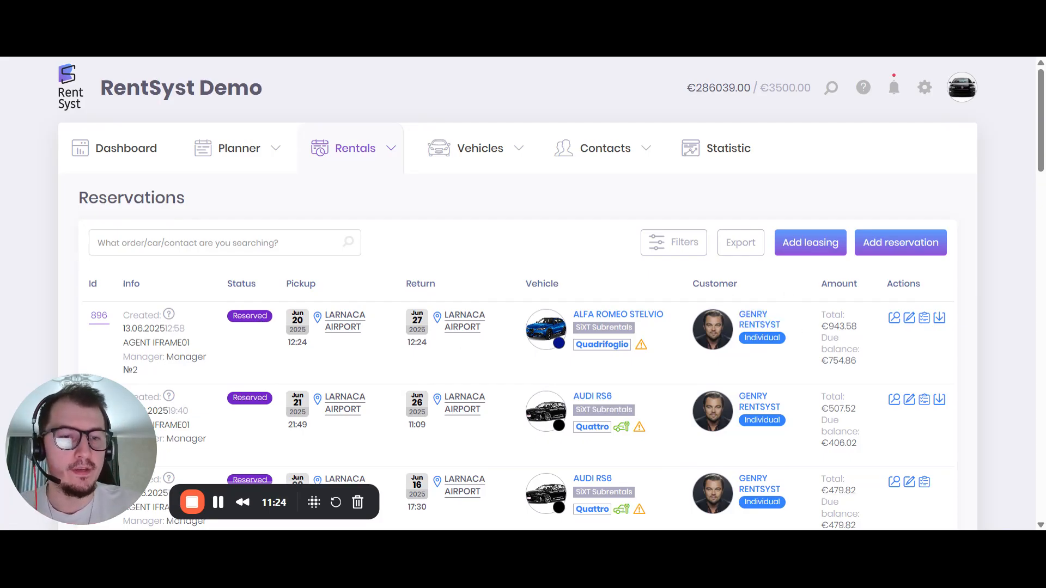
{"action": "left_click_drag", "start_coordinate": [828, 326], "coordinate": [857, 326]}
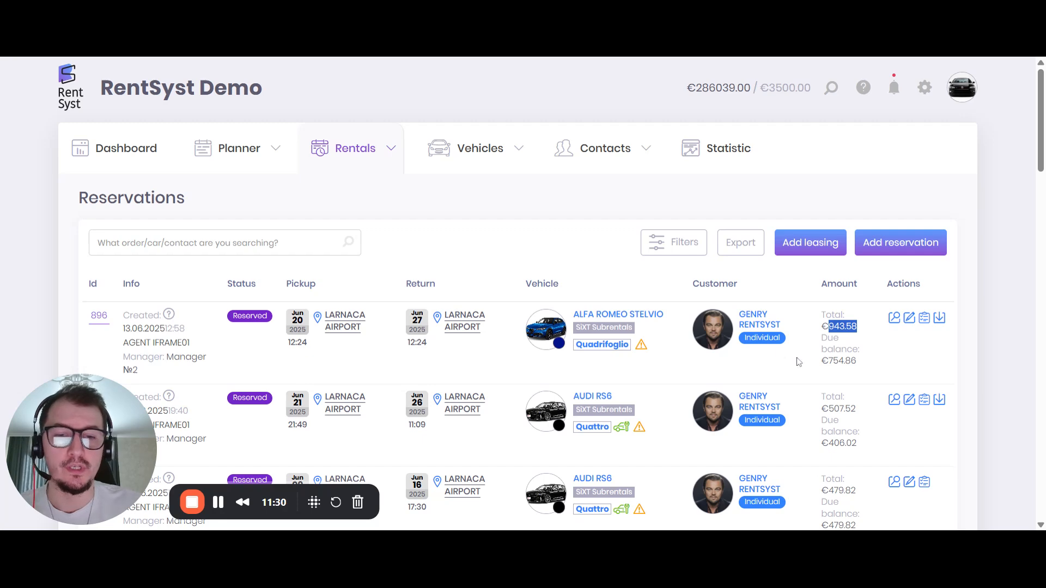
{"action": "left_click", "coordinate": [286, 320]}
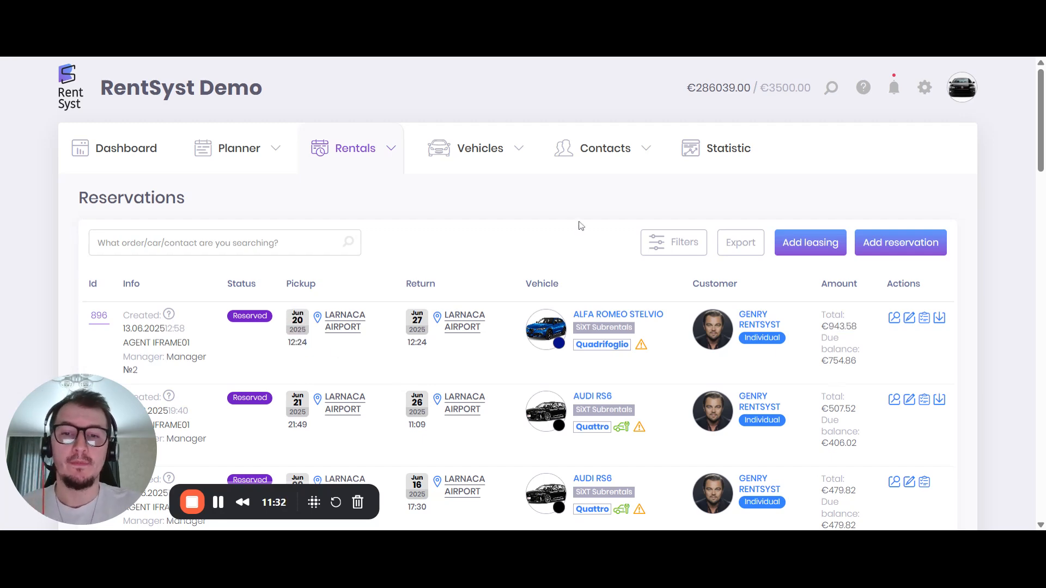